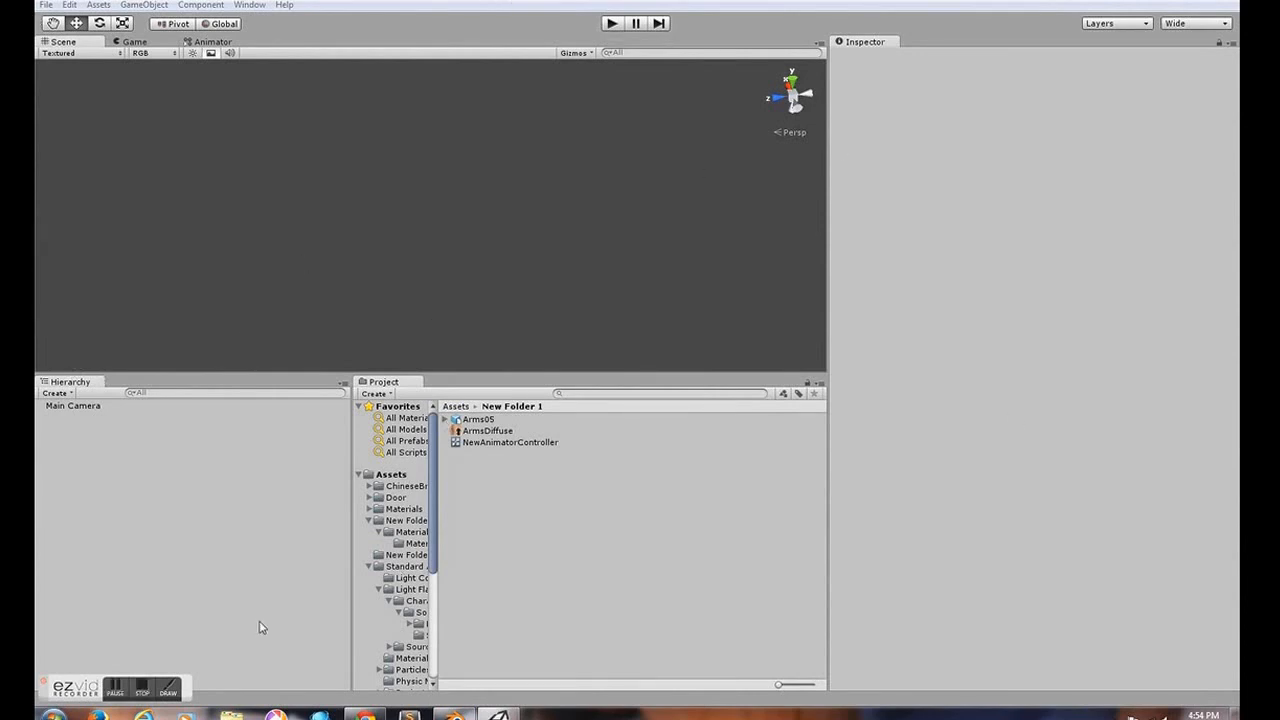
# Step: Add a new terrain to the scene and frame it in the scene view
pyautogui.moveTo(454, 714)
pyautogui.click(56, 394)
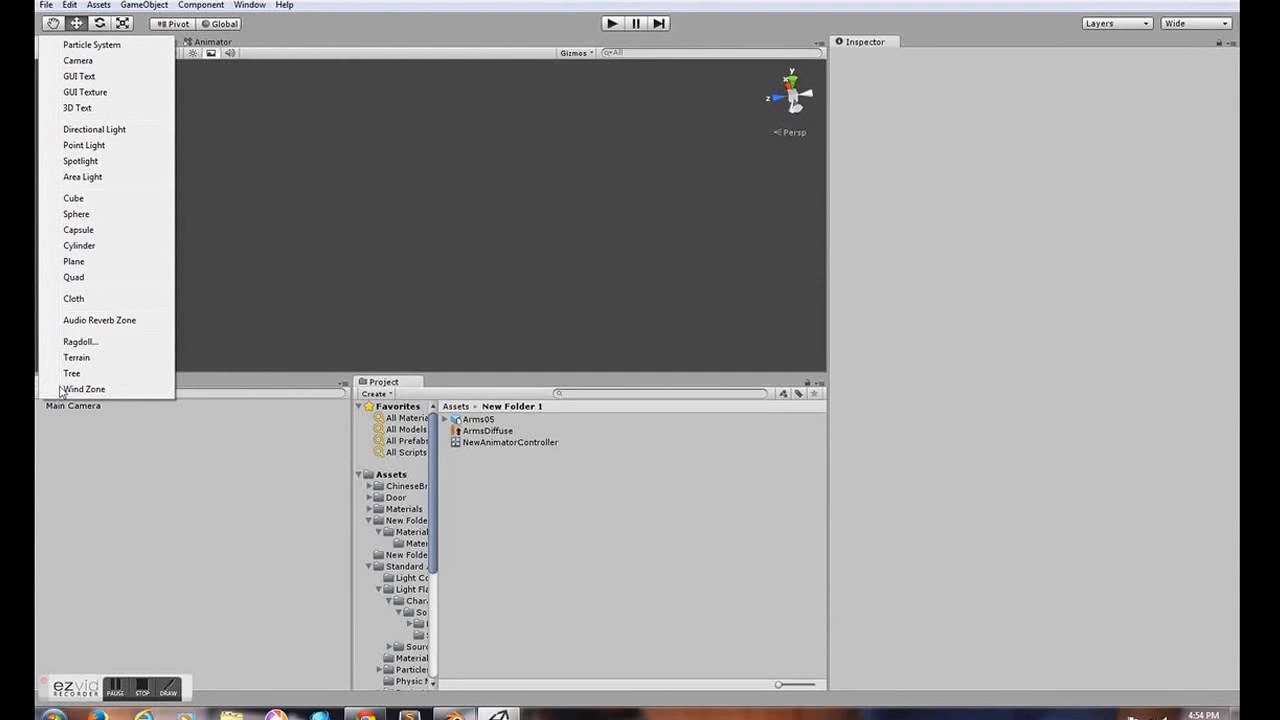
pyautogui.click(78, 357)
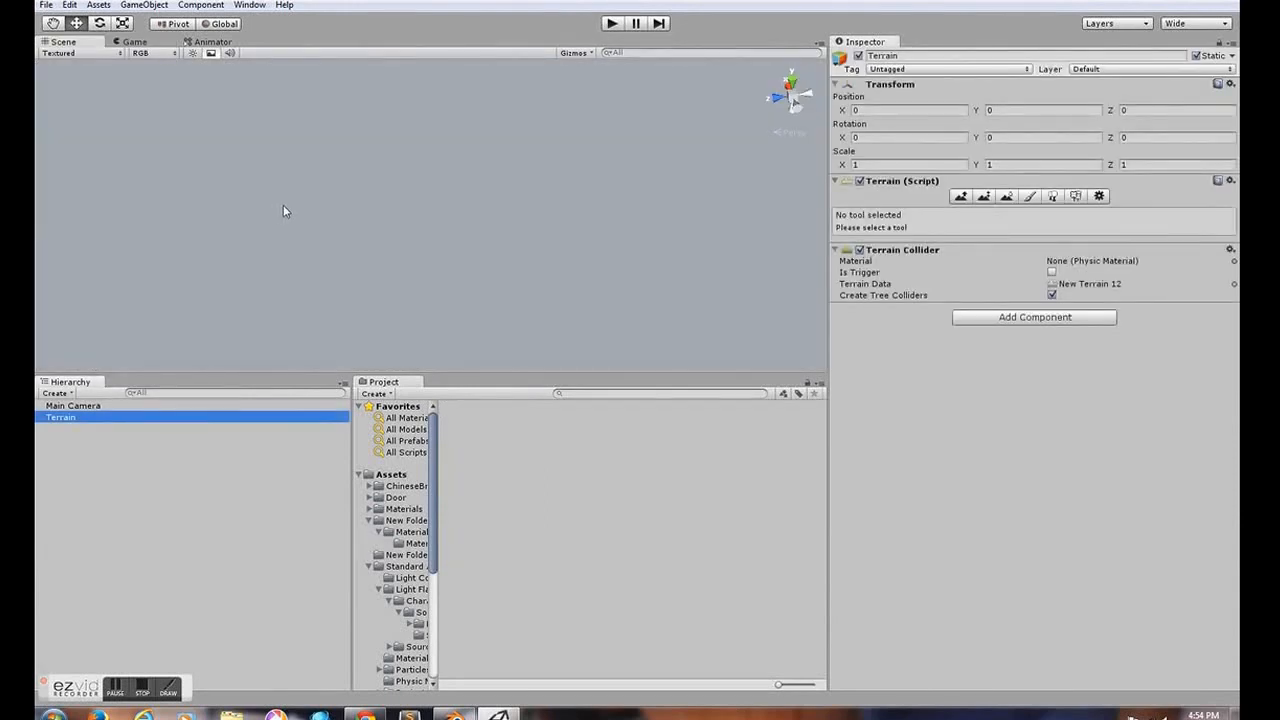
pyautogui.doubleClick(128, 421)
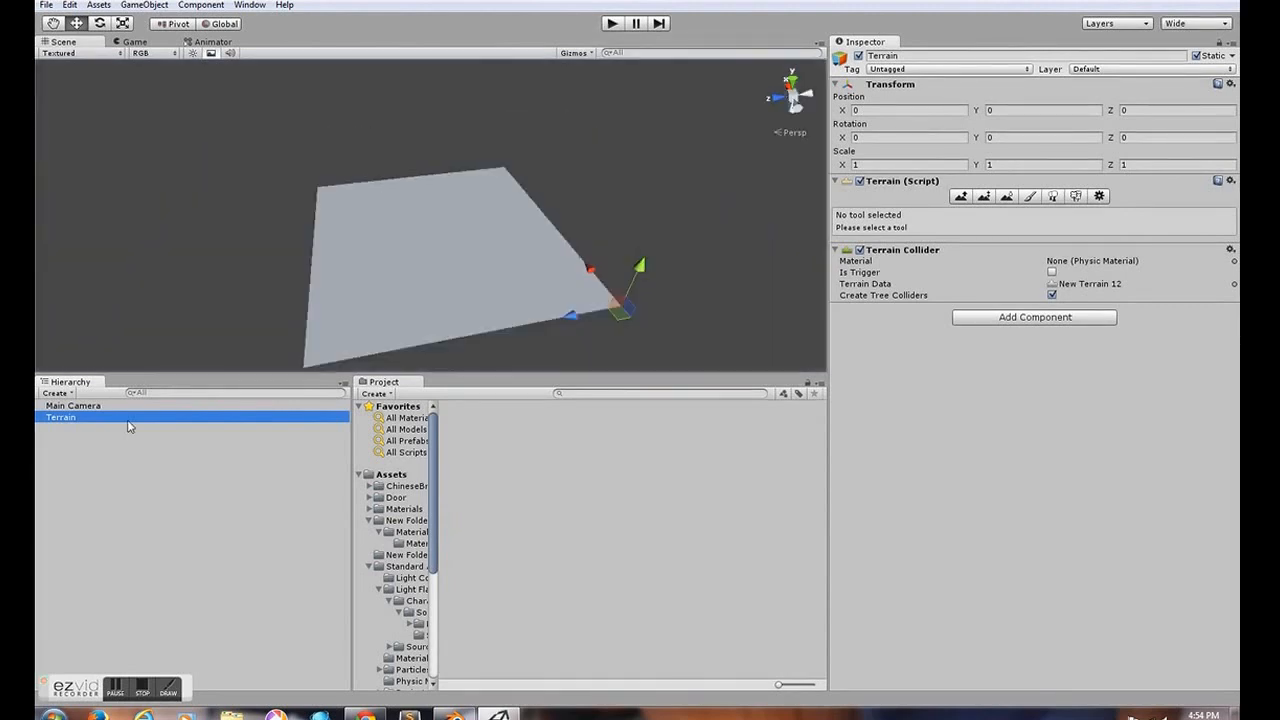
# Step: Set up the Raise / Lower Terrain tool with a scattered-spot brush and a brush size of 70
pyautogui.scroll(3, 498, 281)
pyautogui.moveTo(497, 272); pyautogui.dragTo(532, 207, button='middle')
pyautogui.scroll(4, 532, 207)
pyautogui.scroll(-5, 532, 207)
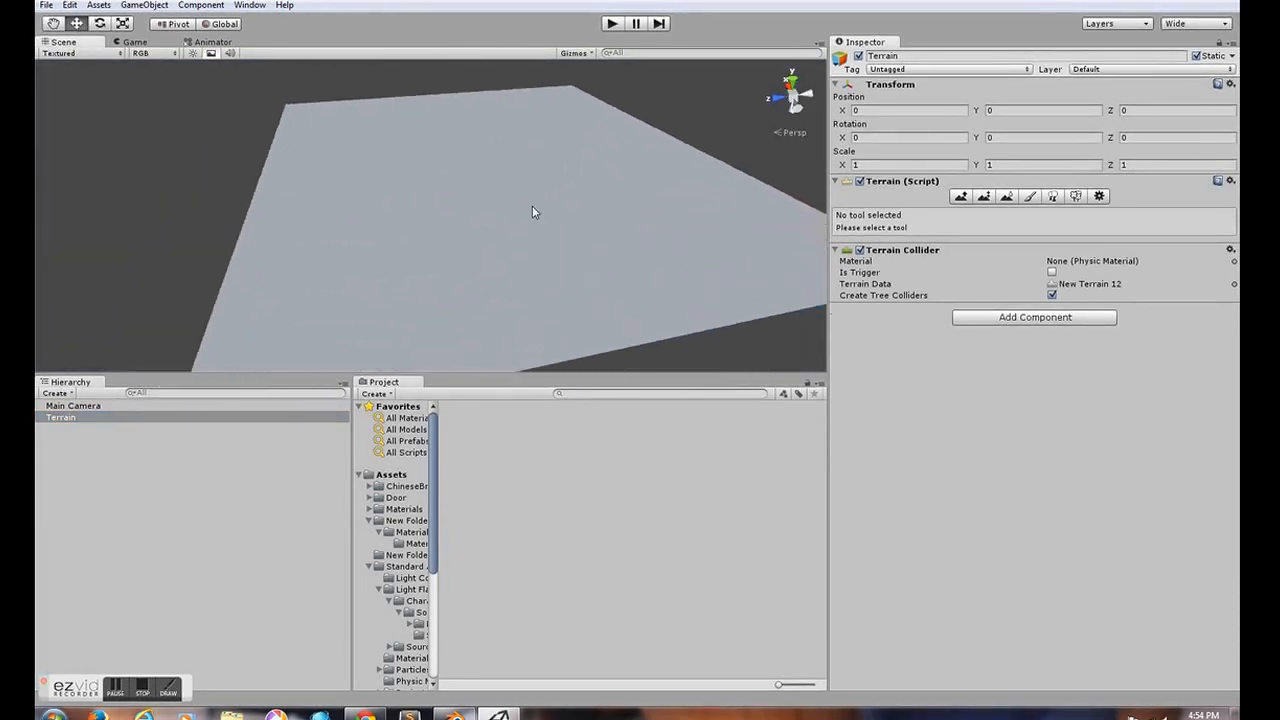
pyautogui.moveTo(532, 207)
pyautogui.mouseDown(button='middle')
pyautogui.moveTo(539, 172)
pyautogui.moveTo(580, 217)
pyautogui.moveTo(551, 157)
pyautogui.moveTo(489, 217)
pyautogui.moveTo(546, 294)
pyautogui.moveTo(523, 206)
pyautogui.mouseUp(button='middle')
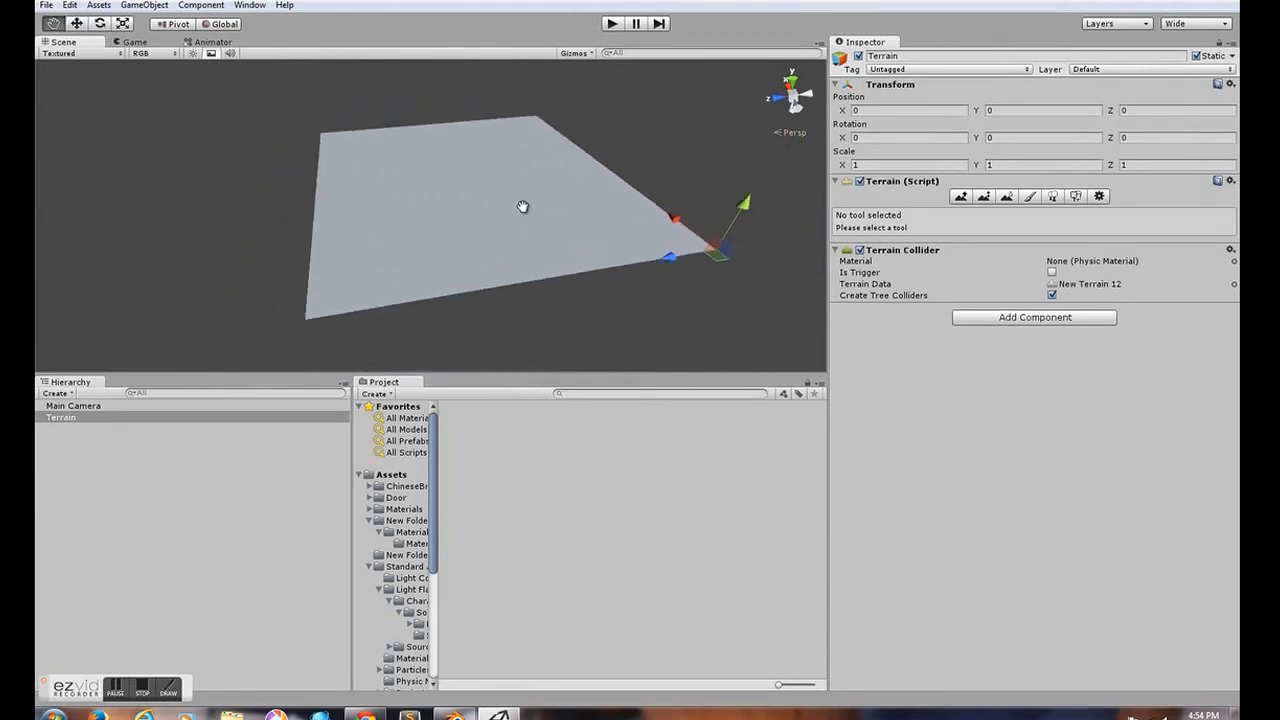
pyautogui.scroll(4, 523, 206)
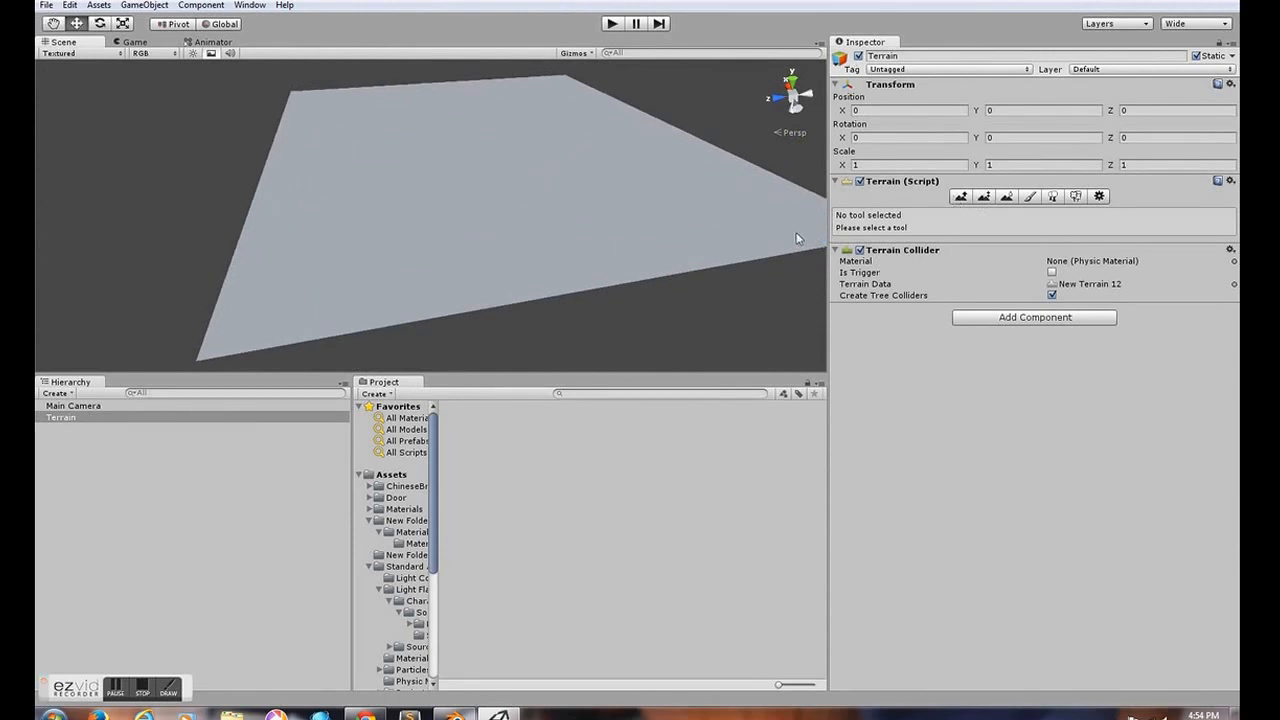
pyautogui.click(962, 197)
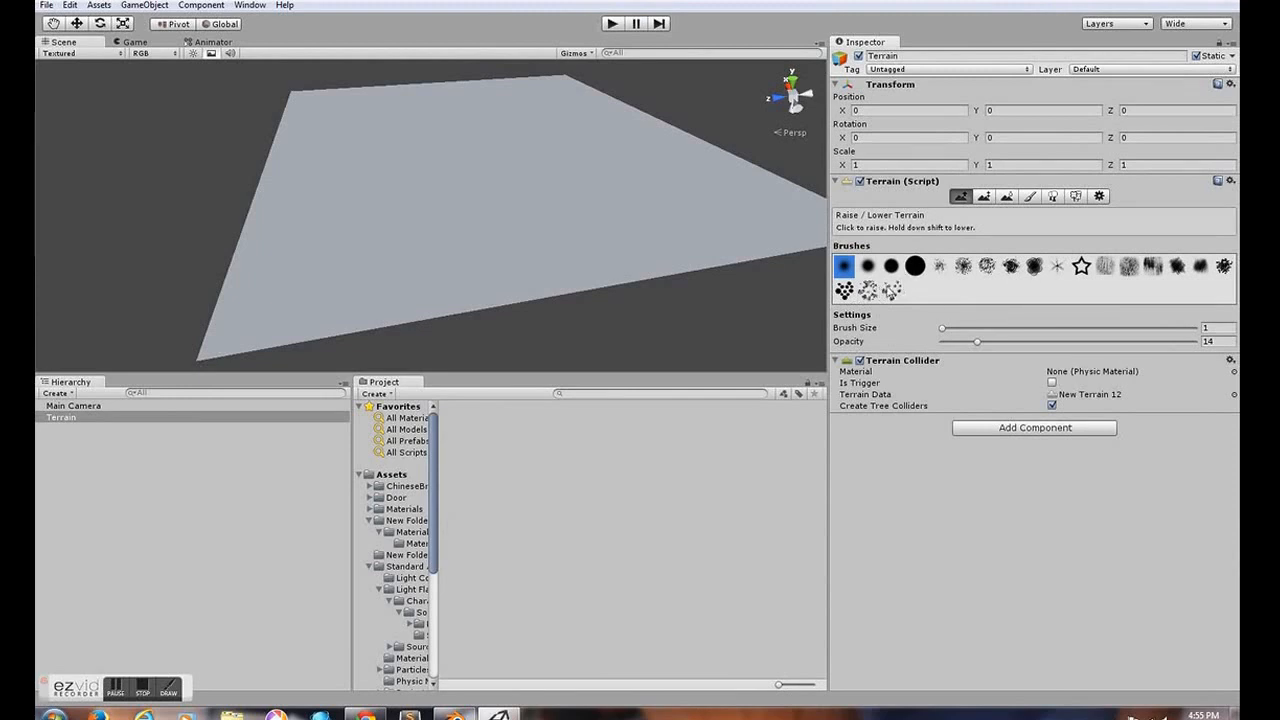
pyautogui.click(868, 290)
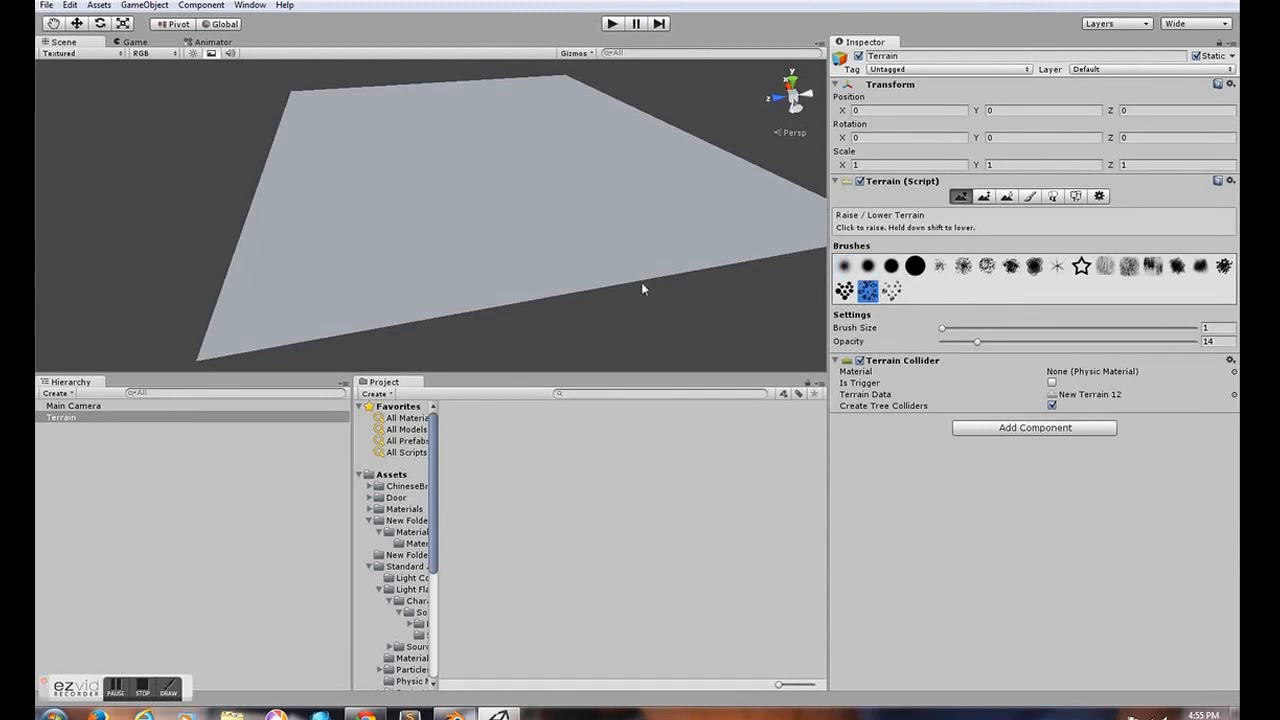
pyautogui.scroll(-5, 698, 268)
pyautogui.click(79, 419)
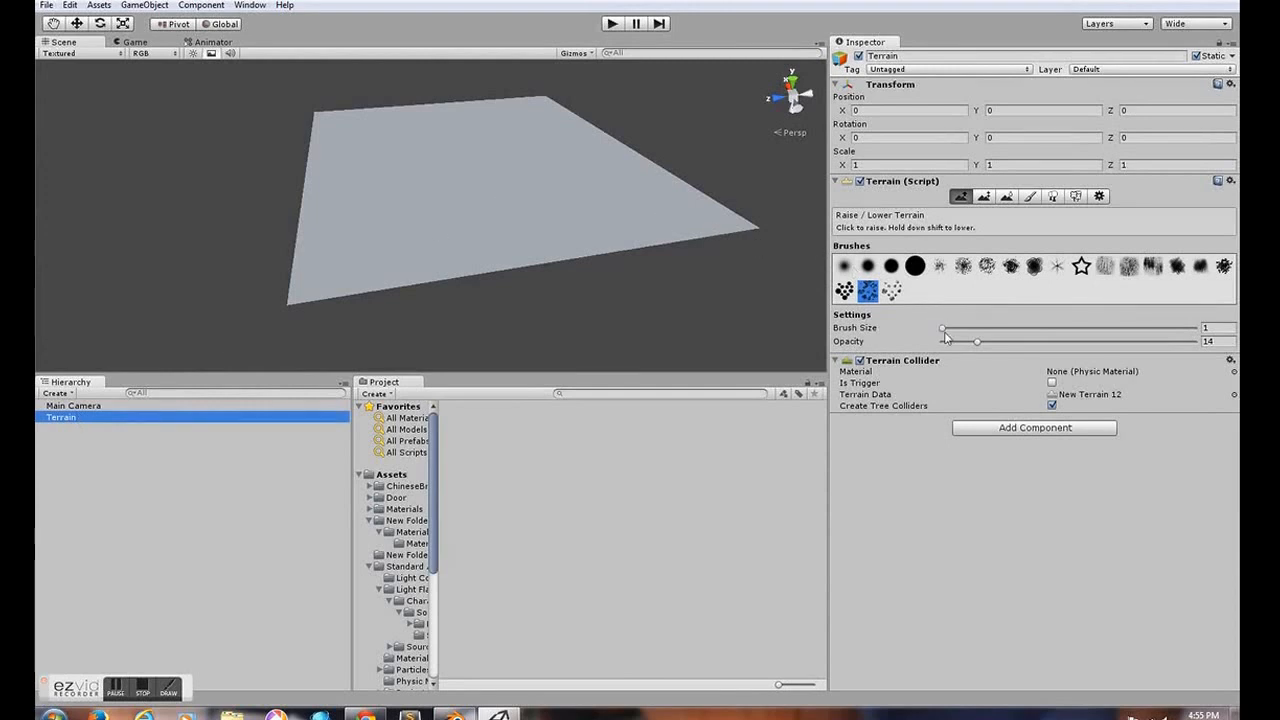
pyautogui.moveTo(945, 337); pyautogui.dragTo(1065, 342)
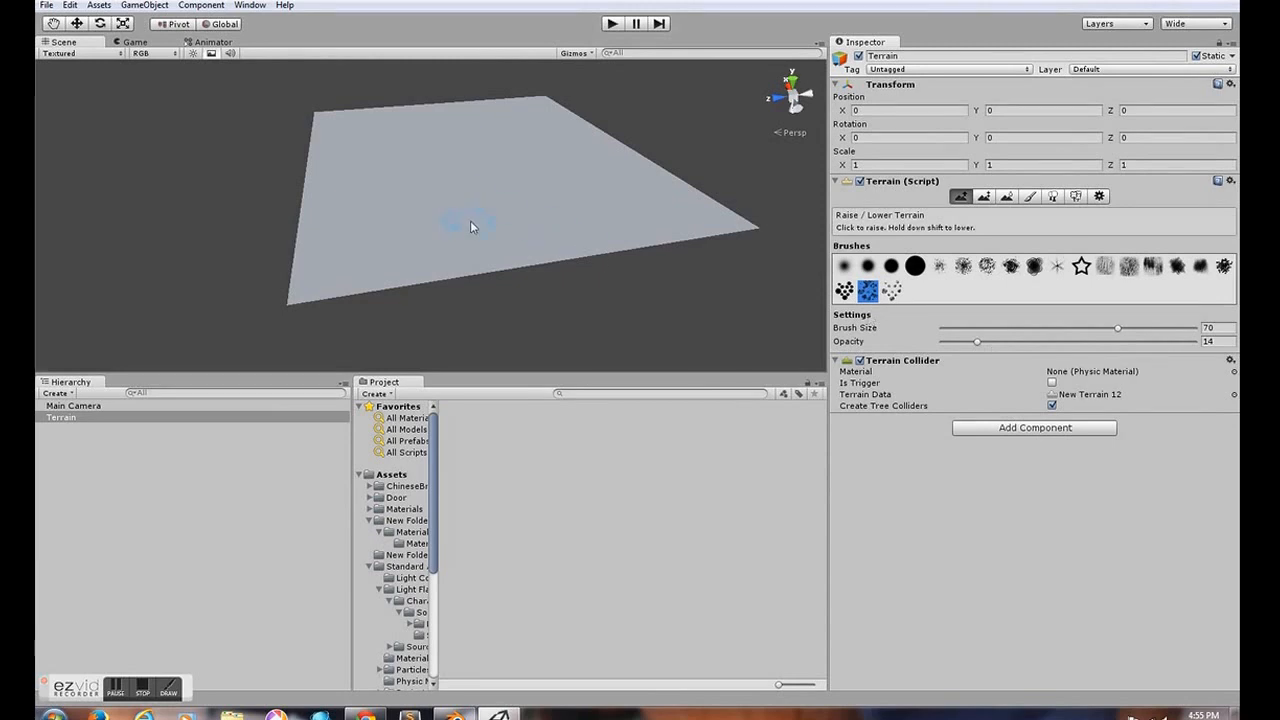
# Step: Raise rough bumps on the terrain's near corner and along its two adjoining edges with the scattered-spot brush
pyautogui.scroll(8, 470, 227)
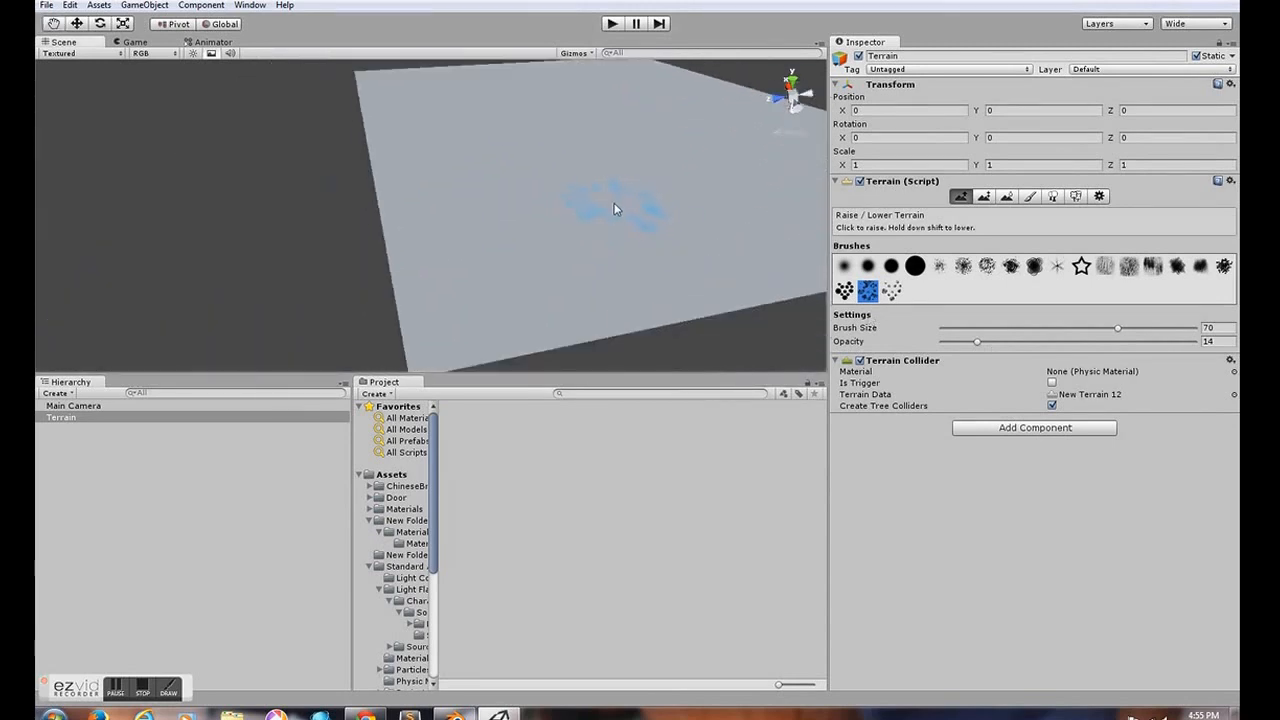
pyautogui.scroll(-3, 496, 300)
pyautogui.moveTo(443, 294)
pyautogui.mouseDown()
pyautogui.moveTo(448, 280)
pyautogui.moveTo(558, 292)
pyautogui.moveTo(520, 291)
pyautogui.moveTo(432, 238)
pyautogui.mouseUp()
pyautogui.moveTo(400, 147)
pyautogui.mouseDown()
pyautogui.moveTo(402, 212)
pyautogui.moveTo(440, 262)
pyautogui.moveTo(624, 284)
pyautogui.moveTo(525, 288)
pyautogui.moveTo(481, 270)
pyautogui.moveTo(432, 286)
pyautogui.moveTo(414, 168)
pyautogui.mouseUp()
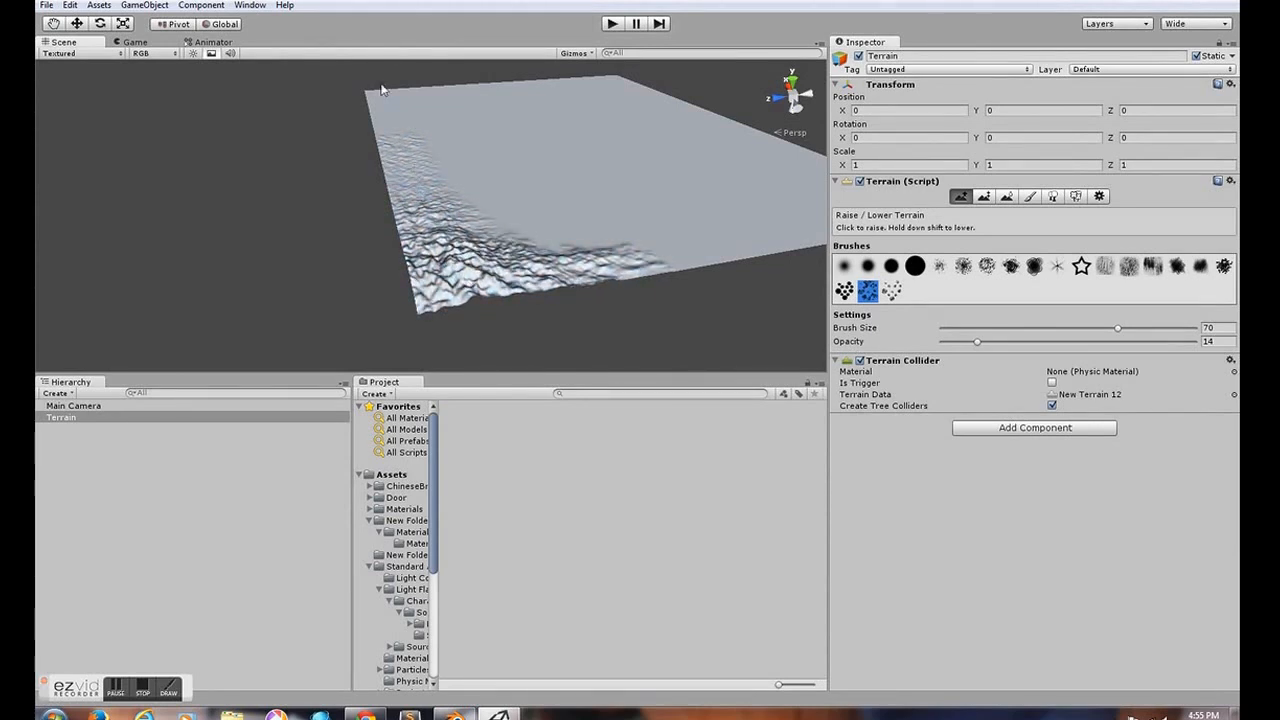
pyautogui.moveTo(433, 239)
pyautogui.mouseDown()
pyautogui.moveTo(452, 280)
pyautogui.moveTo(740, 292)
pyautogui.mouseUp()
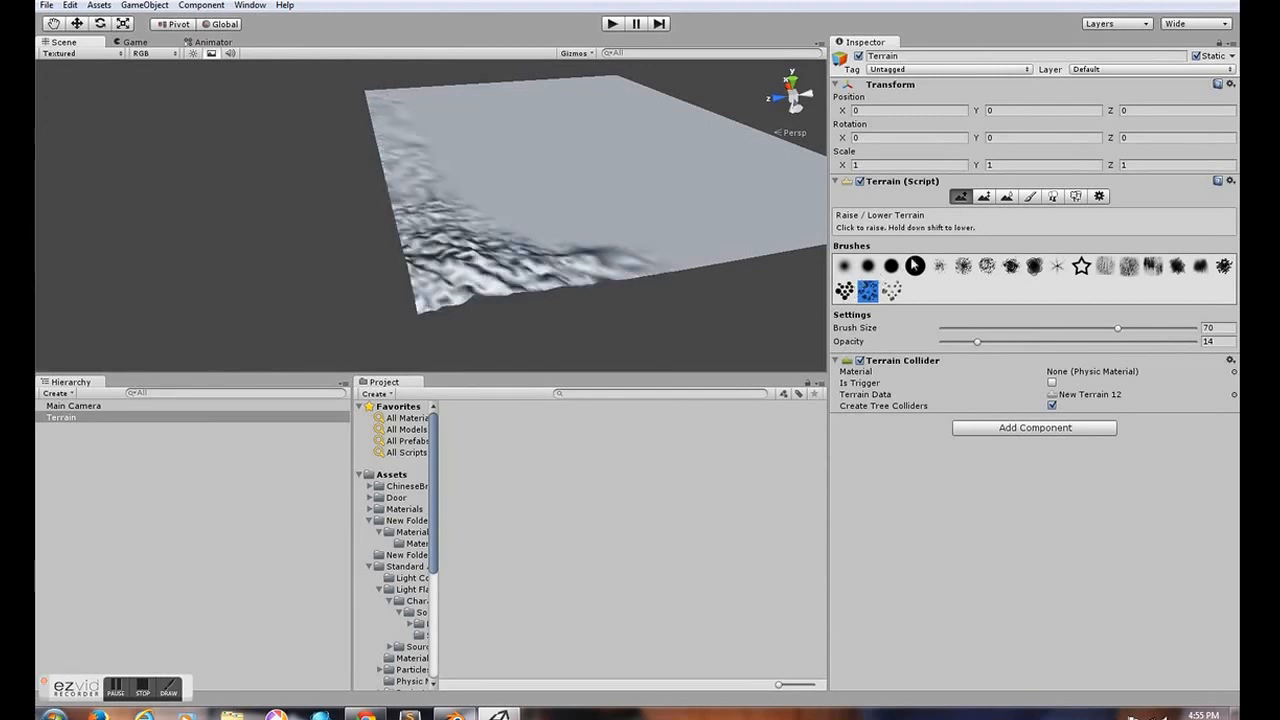
# Step: Raise the bumpy near corner of the terrain further with the large solid round brush at size 70
pyautogui.scroll(-8, 442, 253)
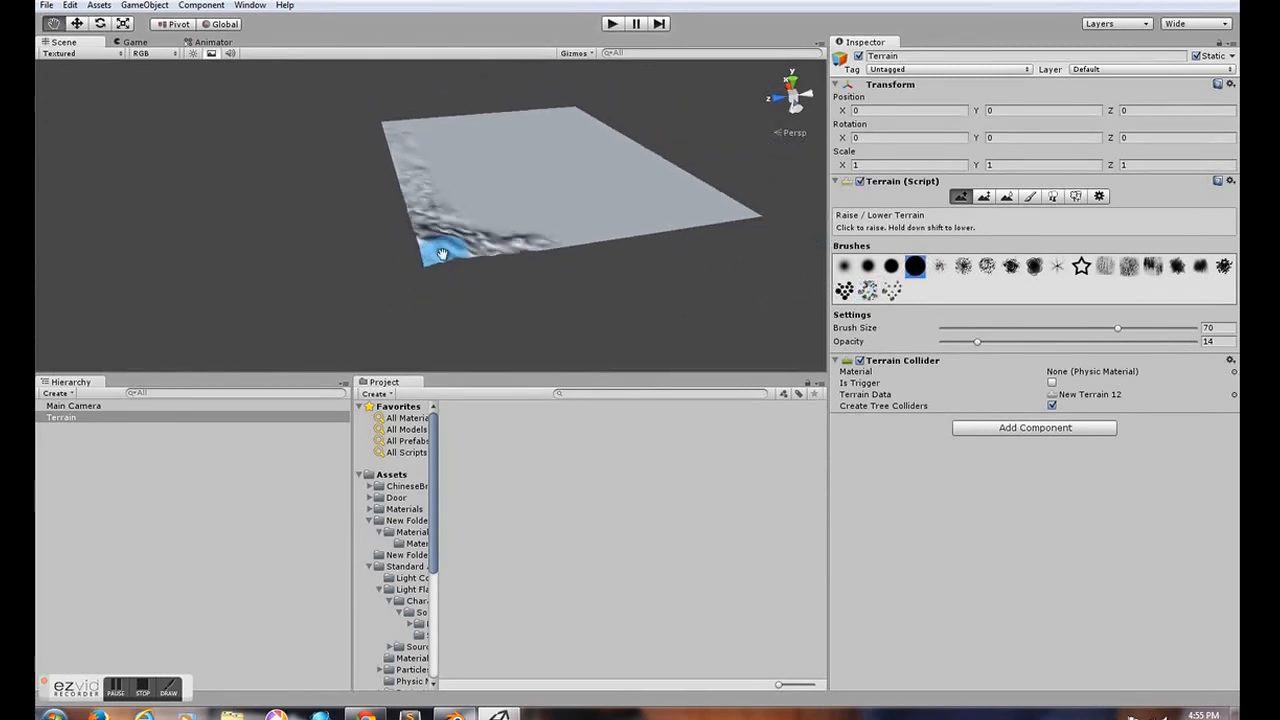
pyautogui.moveTo(494, 246); pyautogui.dragTo(447, 250, button='middle')
pyautogui.scroll(8, 453, 268)
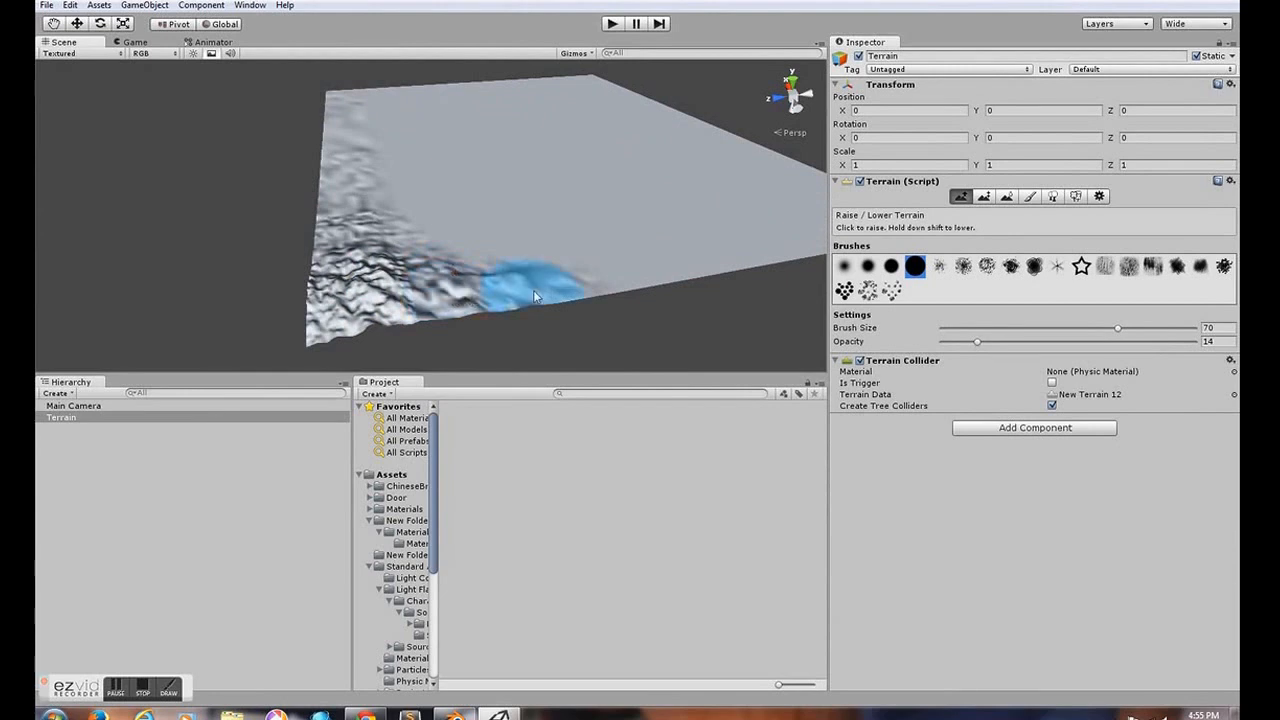
pyautogui.scroll(-5, 475, 290)
pyautogui.scroll(6, 473, 286)
pyautogui.scroll(4, 473, 286)
pyautogui.moveTo(473, 286); pyautogui.dragTo(513, 272, button='middle')
pyautogui.scroll(-8, 513, 272)
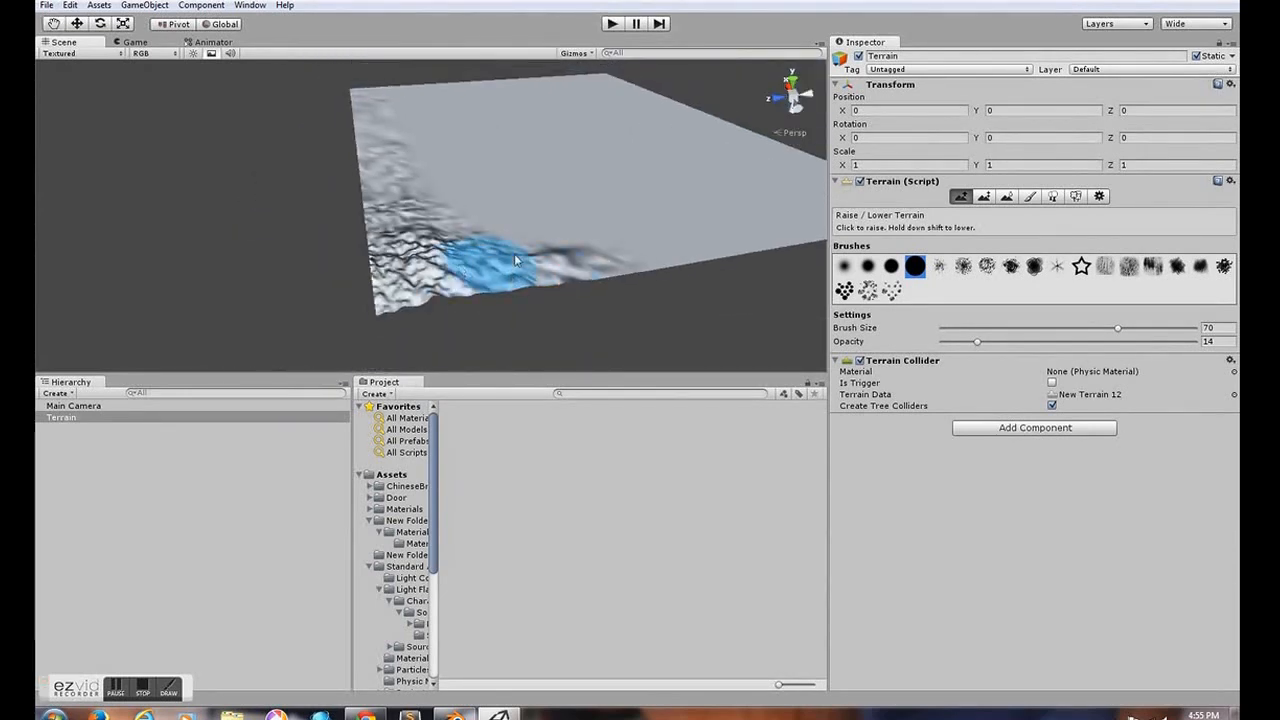
pyautogui.moveTo(400, 243); pyautogui.dragTo(461, 205, button='right')
pyautogui.scroll(-3, 462, 204)
pyautogui.moveTo(463, 100); pyautogui.dragTo(433, 167, button='middle')
pyautogui.scroll(5, 525, 245)
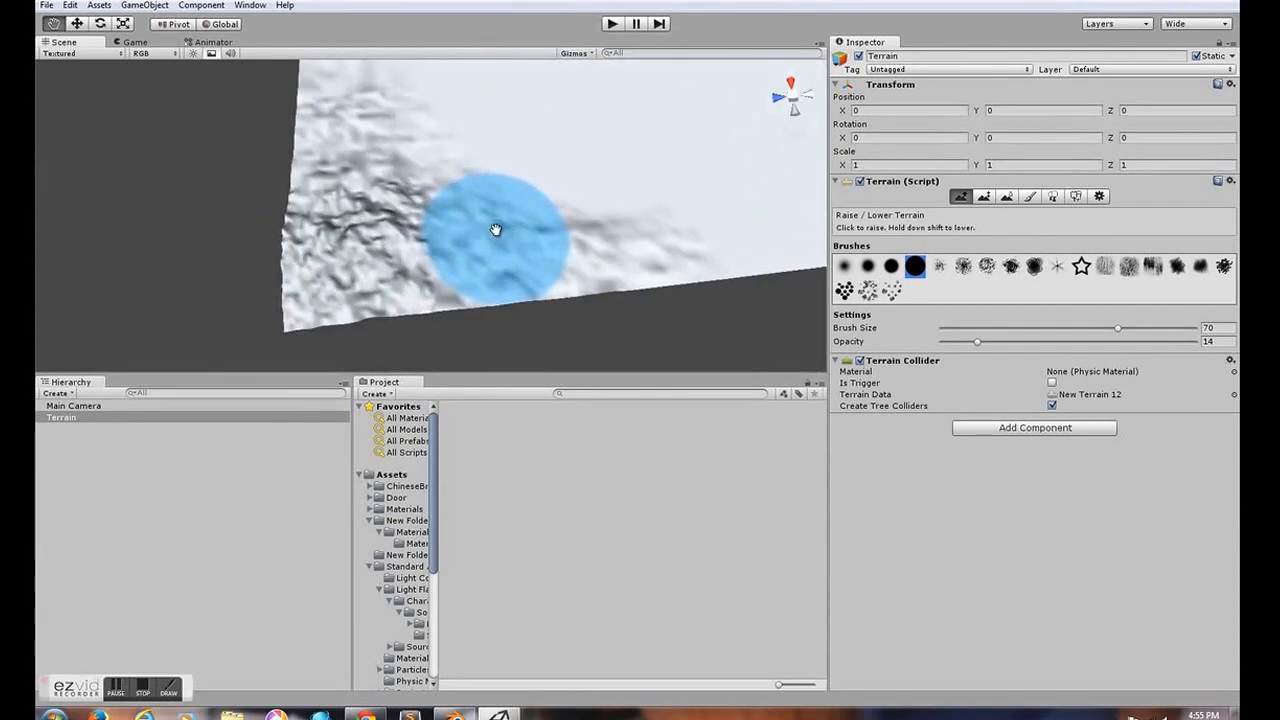
pyautogui.moveTo(383, 263)
pyautogui.mouseDown()
pyautogui.moveTo(449, 291)
pyautogui.moveTo(550, 190)
pyautogui.moveTo(385, 195)
pyautogui.moveTo(425, 280)
pyautogui.moveTo(451, 266)
pyautogui.moveTo(268, 304)
pyautogui.mouseUp()
# Step: Sculpt more rugged hills around the raised corner with a splatter brush and extend them across the flat ground with the streaked brush
pyautogui.scroll(-5, 268, 299)
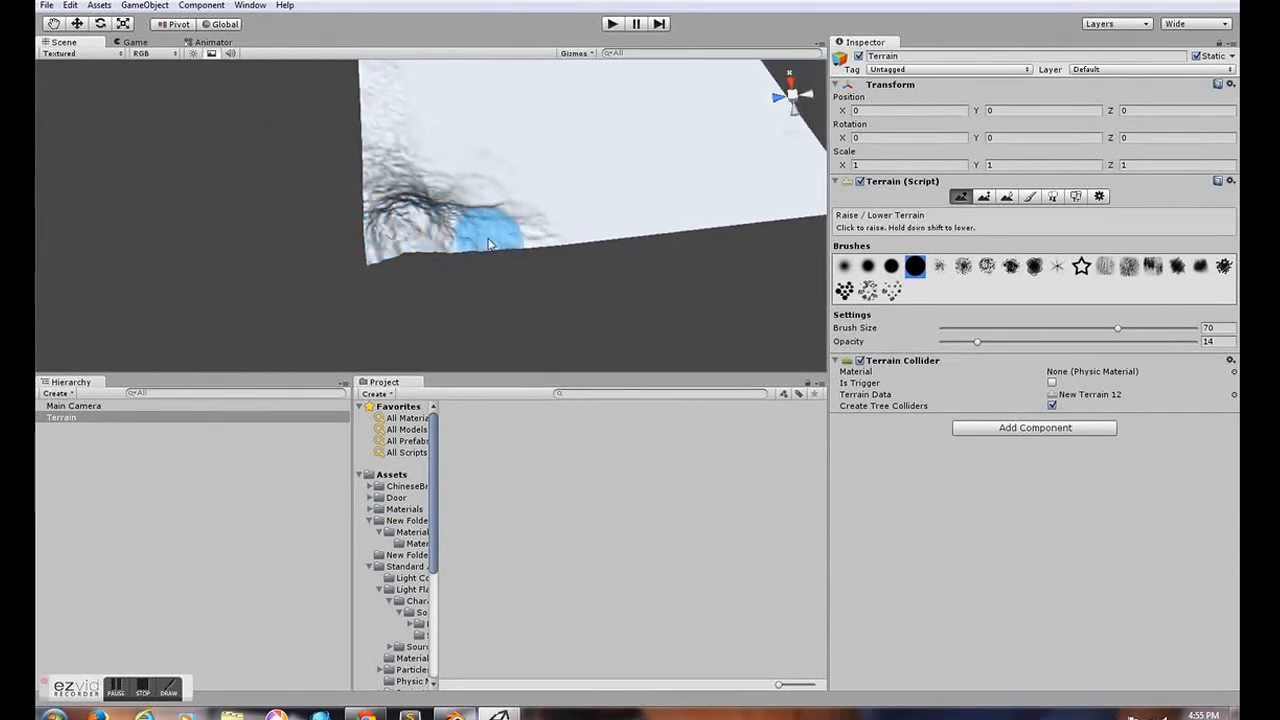
pyautogui.moveTo(357, 201)
pyautogui.mouseDown()
pyautogui.moveTo(377, 155)
pyautogui.moveTo(346, 178)
pyautogui.moveTo(386, 166)
pyautogui.moveTo(412, 179)
pyautogui.moveTo(386, 152)
pyautogui.moveTo(537, 256)
pyautogui.moveTo(372, 252)
pyautogui.moveTo(493, 245)
pyautogui.moveTo(512, 226)
pyautogui.moveTo(468, 190)
pyautogui.moveTo(474, 170)
pyautogui.moveTo(411, 151)
pyautogui.moveTo(376, 225)
pyautogui.mouseUp()
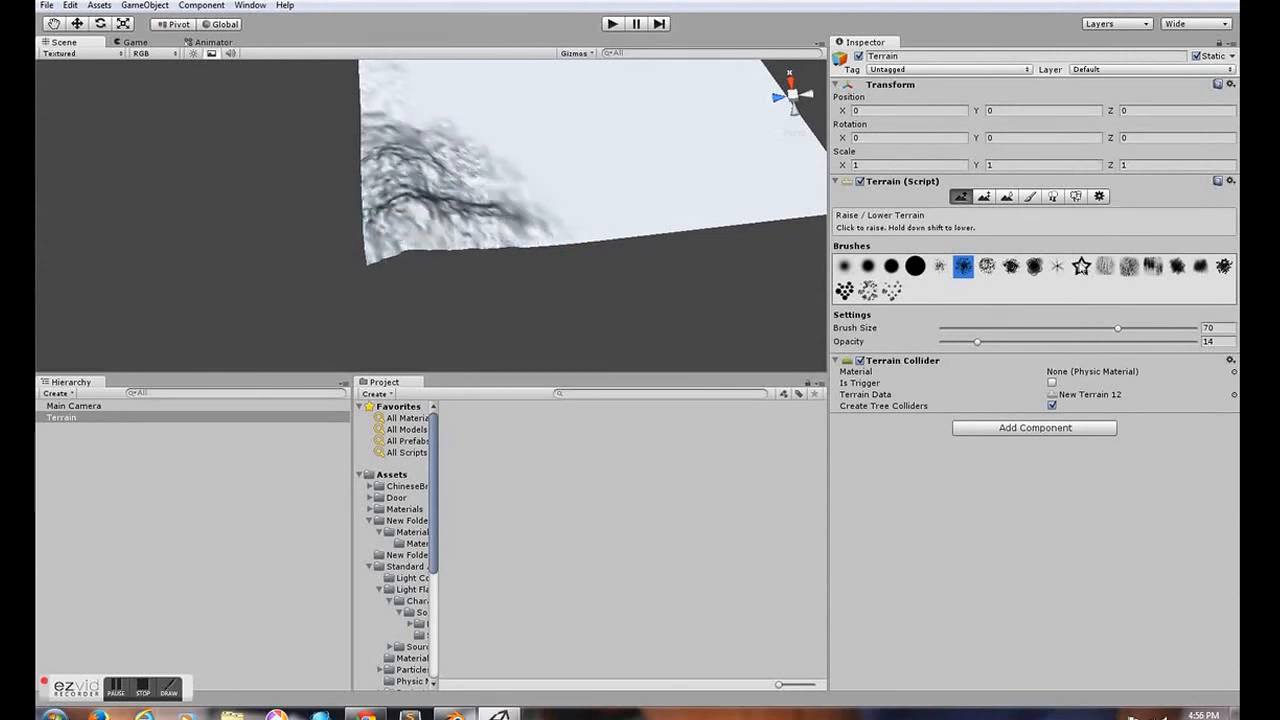
pyautogui.click(1153, 266)
pyautogui.moveTo(600, 229)
pyautogui.mouseDown()
pyautogui.moveTo(420, 190)
pyautogui.moveTo(540, 184)
pyautogui.moveTo(551, 157)
pyautogui.moveTo(509, 134)
pyautogui.moveTo(551, 177)
pyautogui.moveTo(543, 193)
pyautogui.moveTo(463, 119)
pyautogui.moveTo(405, 110)
pyautogui.moveTo(585, 242)
pyautogui.mouseUp()
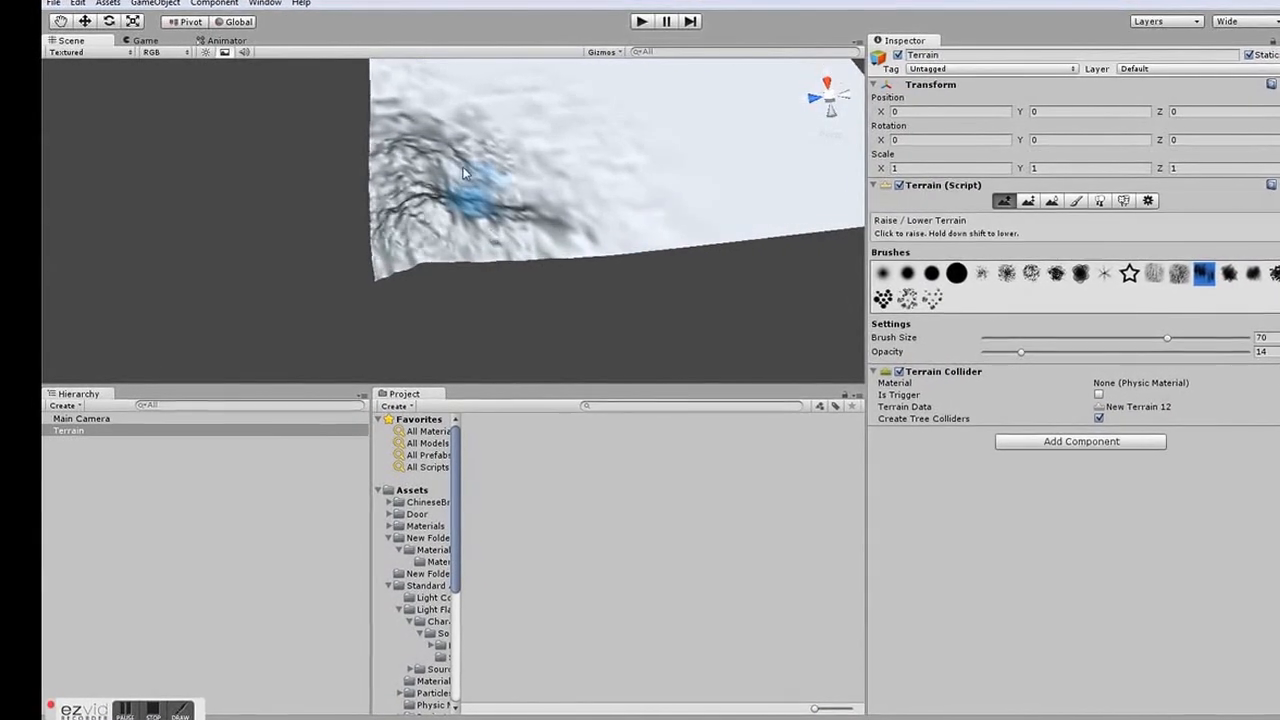
# Step: Switch the terrain to Paint Texture with the solid round brush and start adding a terrain texture
pyautogui.scroll(5, 431, 240)
pyautogui.scroll(3, 450, 250)
pyautogui.scroll(-6, 480, 264)
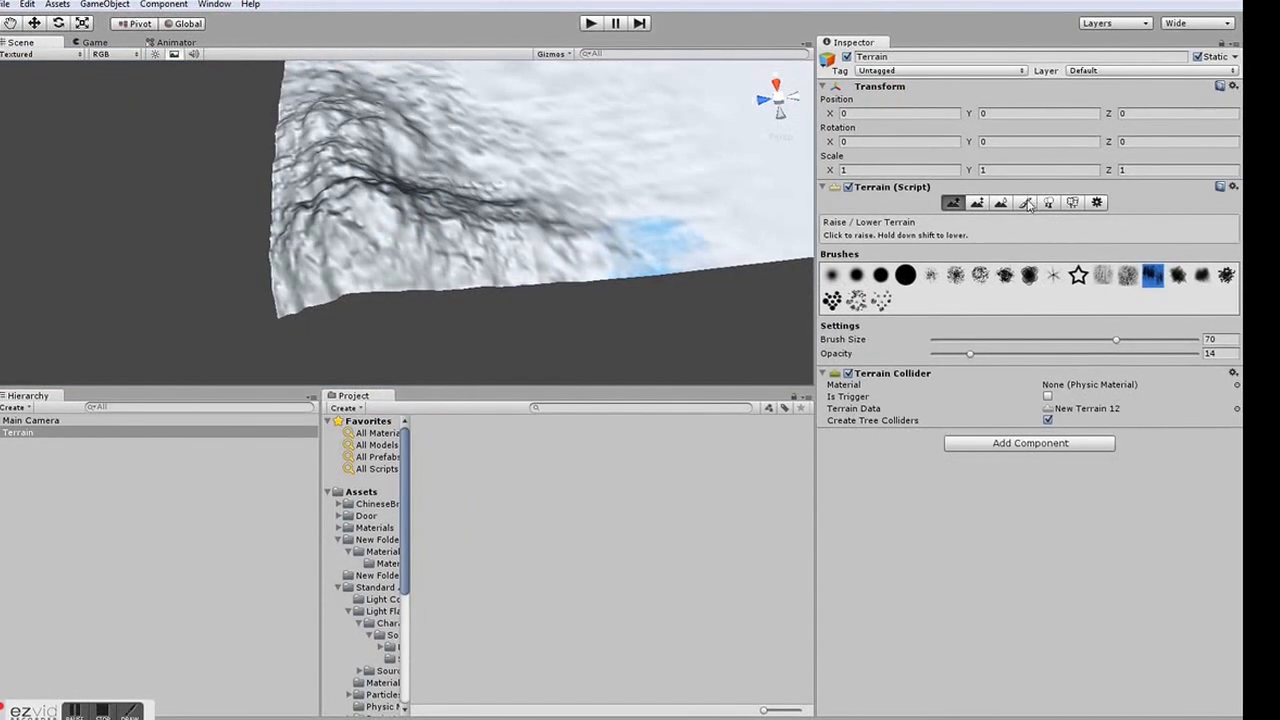
pyautogui.click(1028, 203)
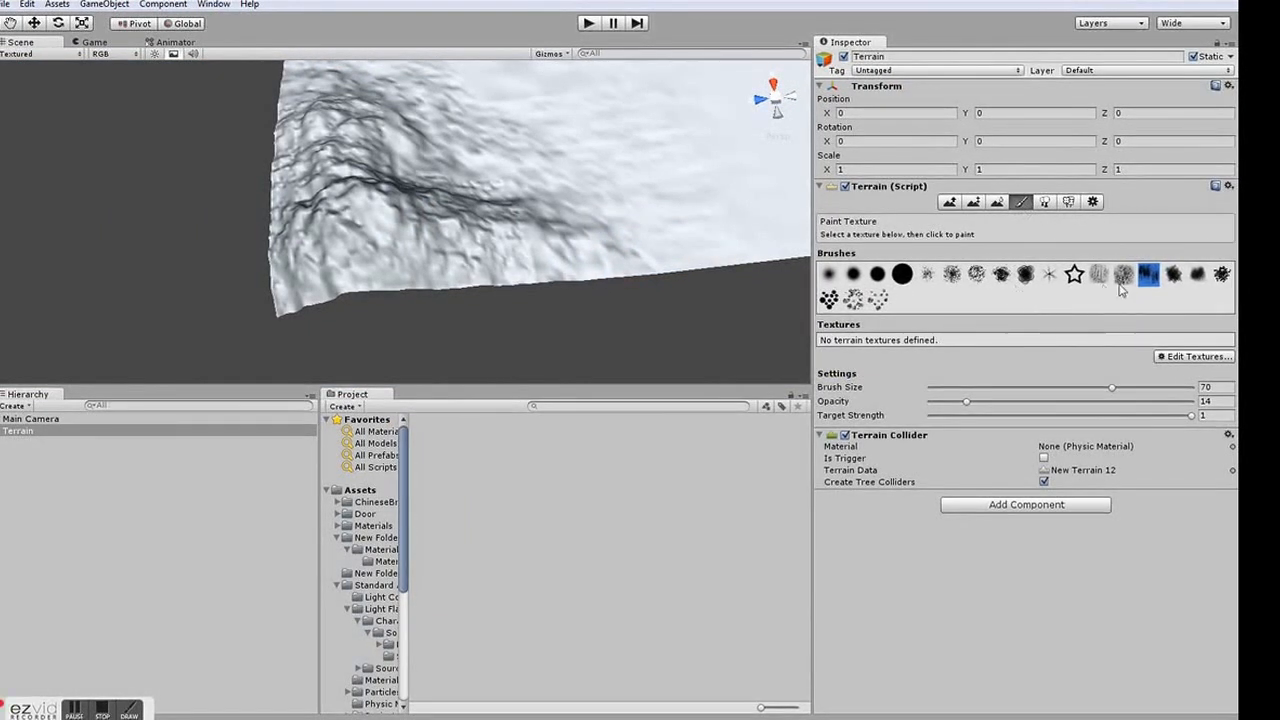
pyautogui.click(903, 276)
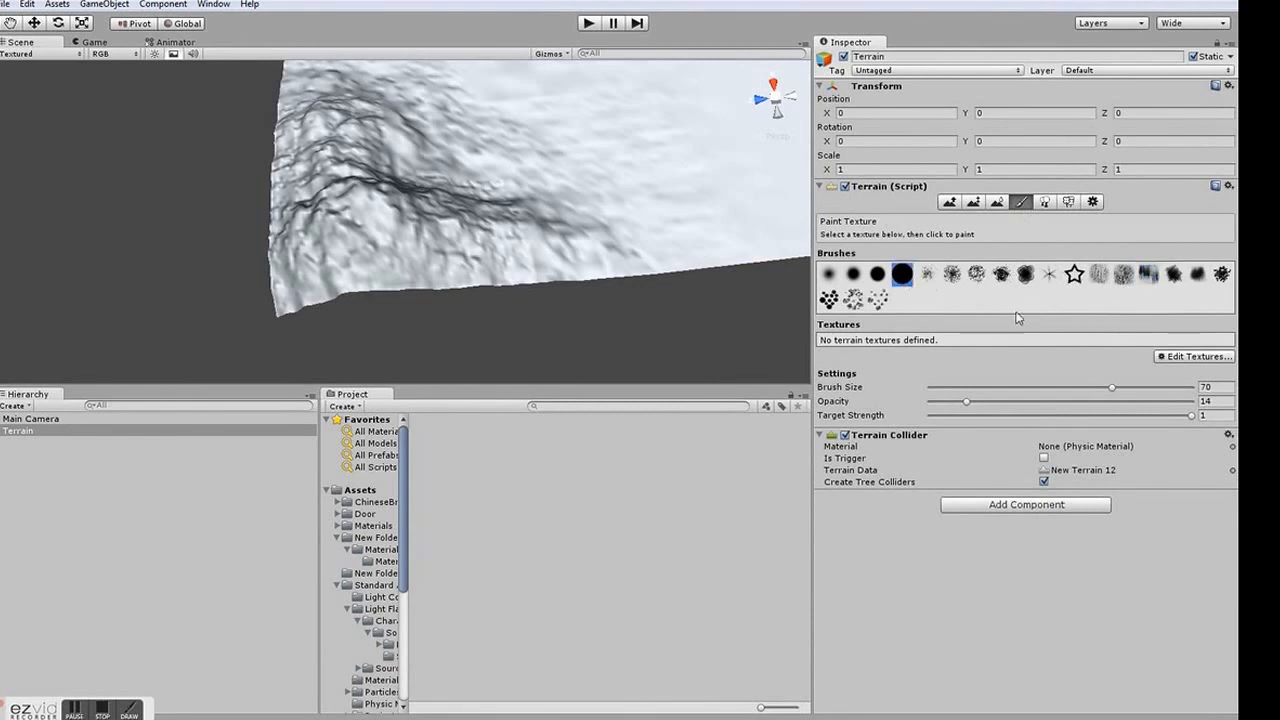
pyautogui.click(1195, 357)
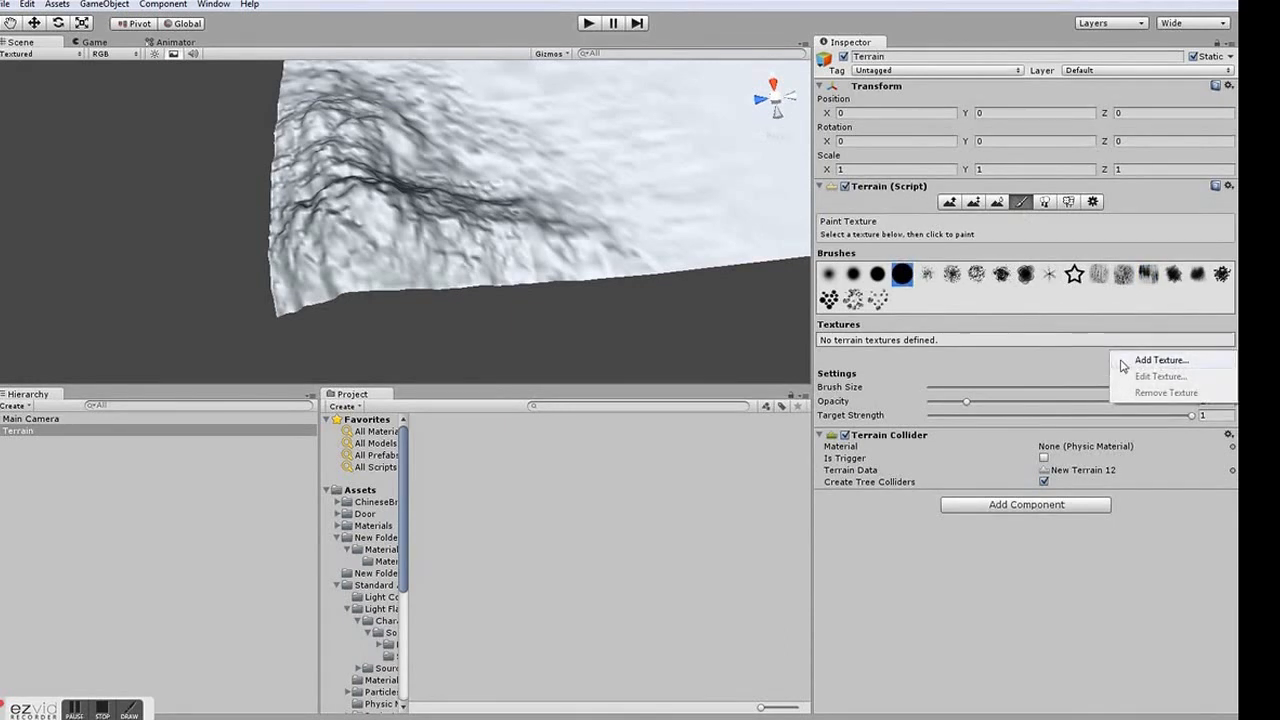
pyautogui.click(1160, 361)
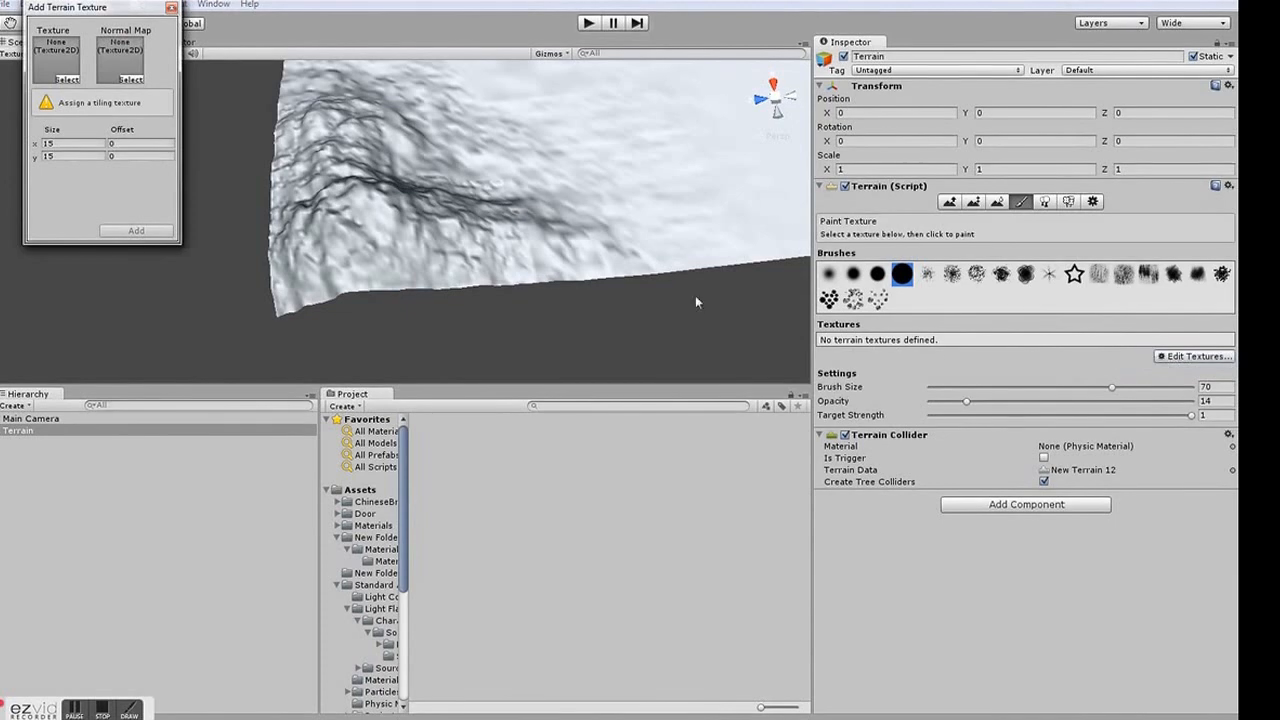
# Step: Choose Grass (Hill) as the texture at size 15 by 15 and add it to the terrain
pyautogui.click(66, 78)
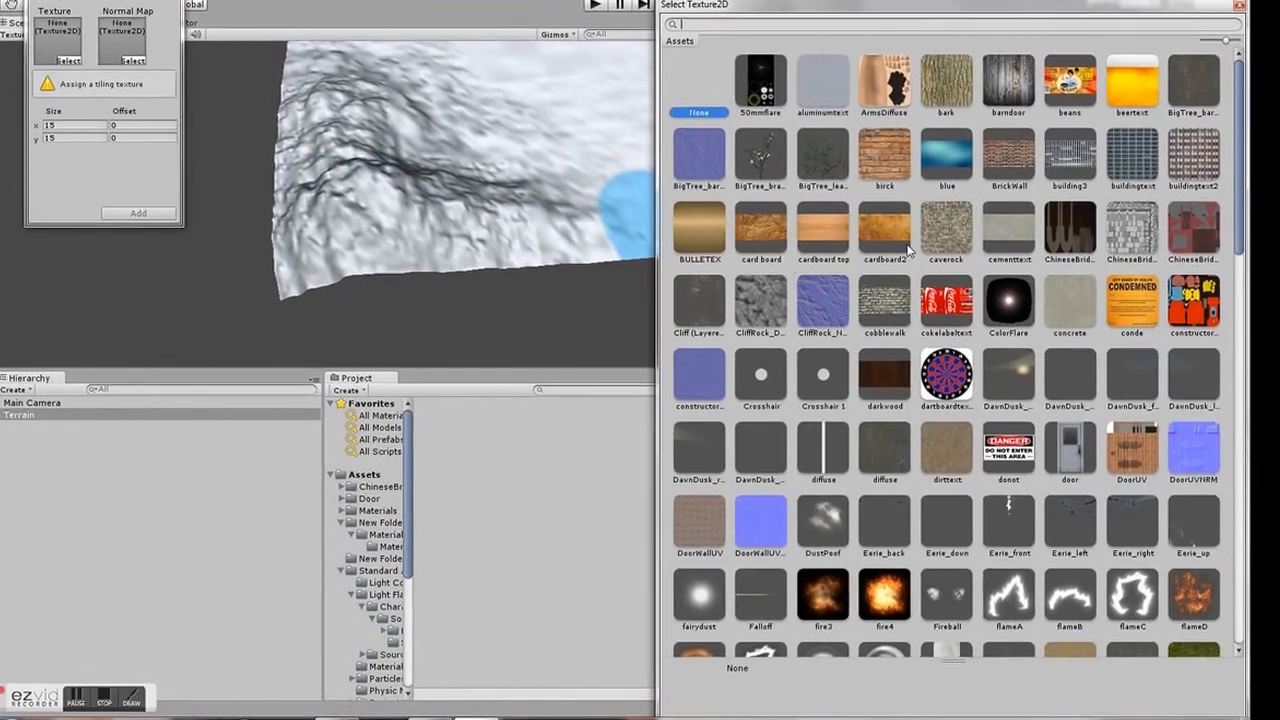
pyautogui.scroll(-5, 940, 255)
pyautogui.scroll(-7, 931, 255)
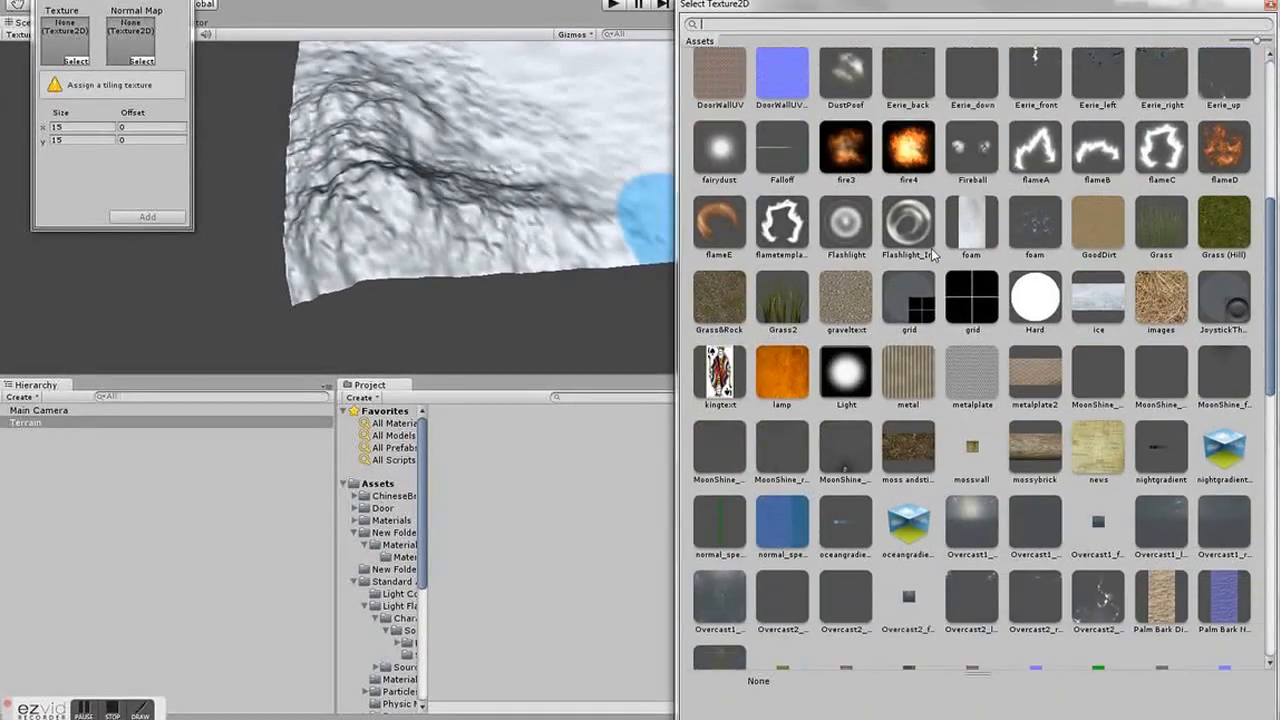
pyautogui.scroll(-5, 931, 248)
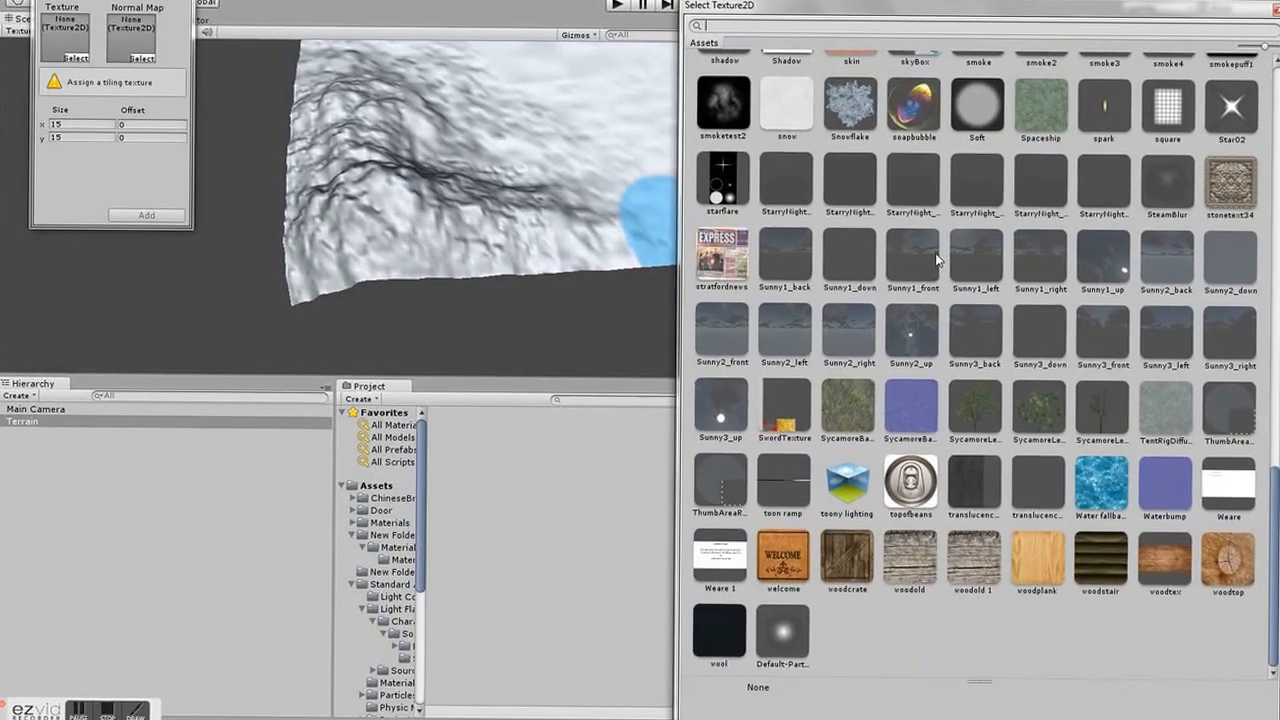
pyautogui.click(783, 555)
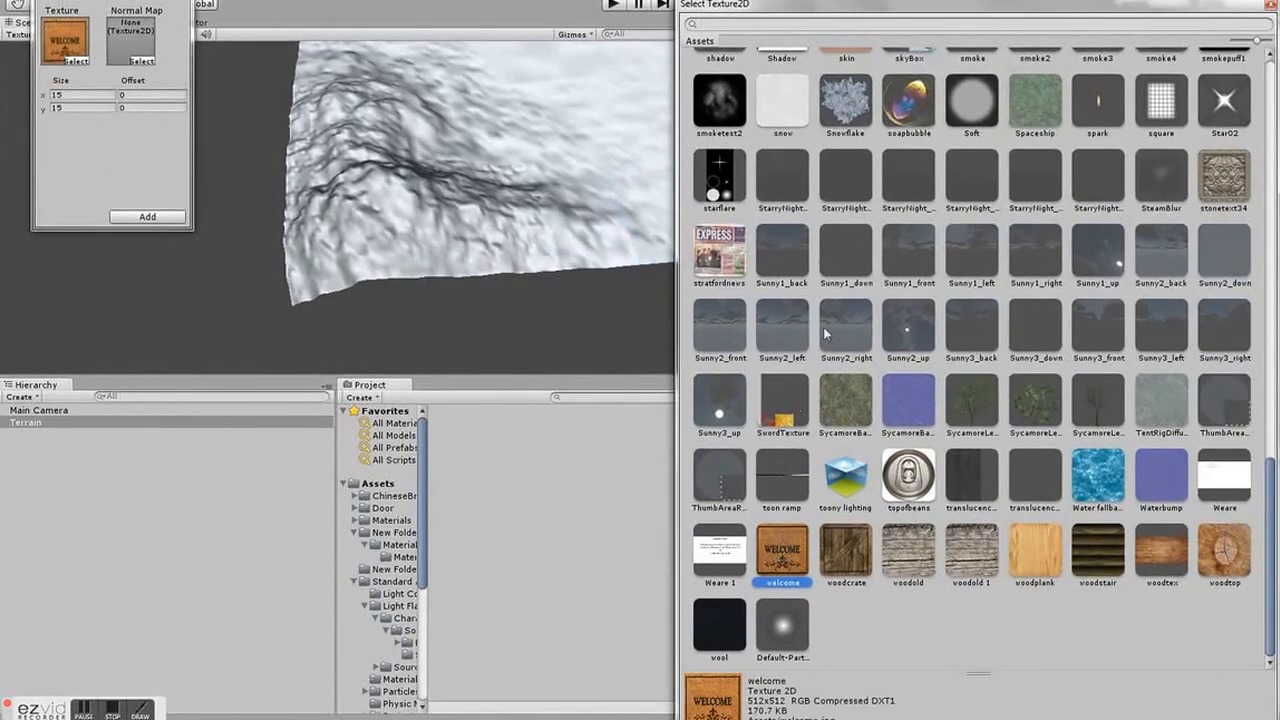
pyautogui.scroll(10, 823, 333)
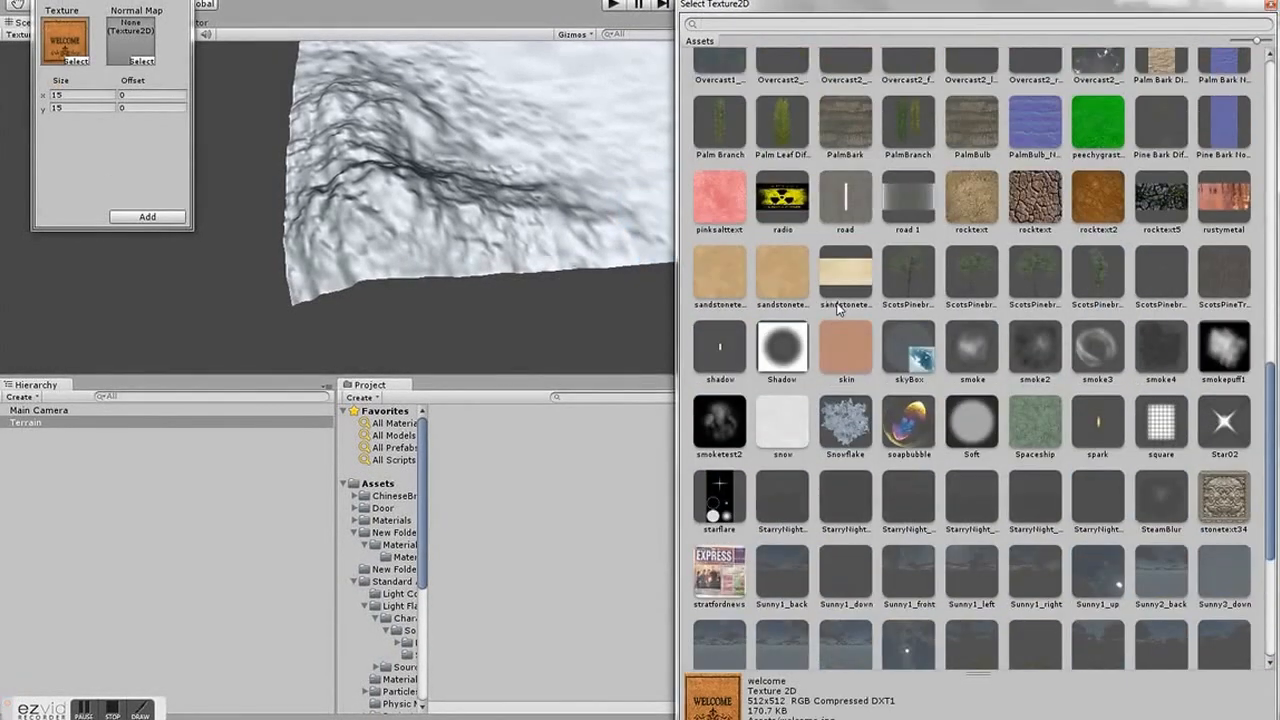
pyautogui.scroll(3, 963, 287)
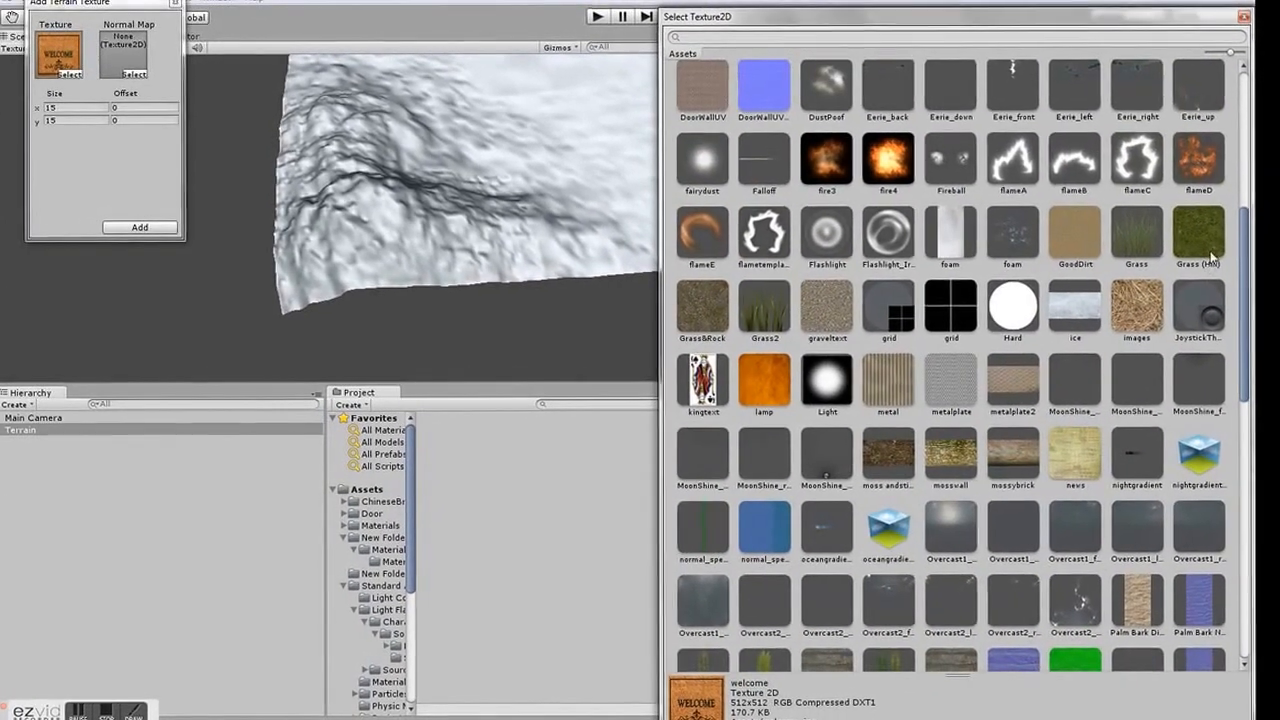
pyautogui.click(1203, 232)
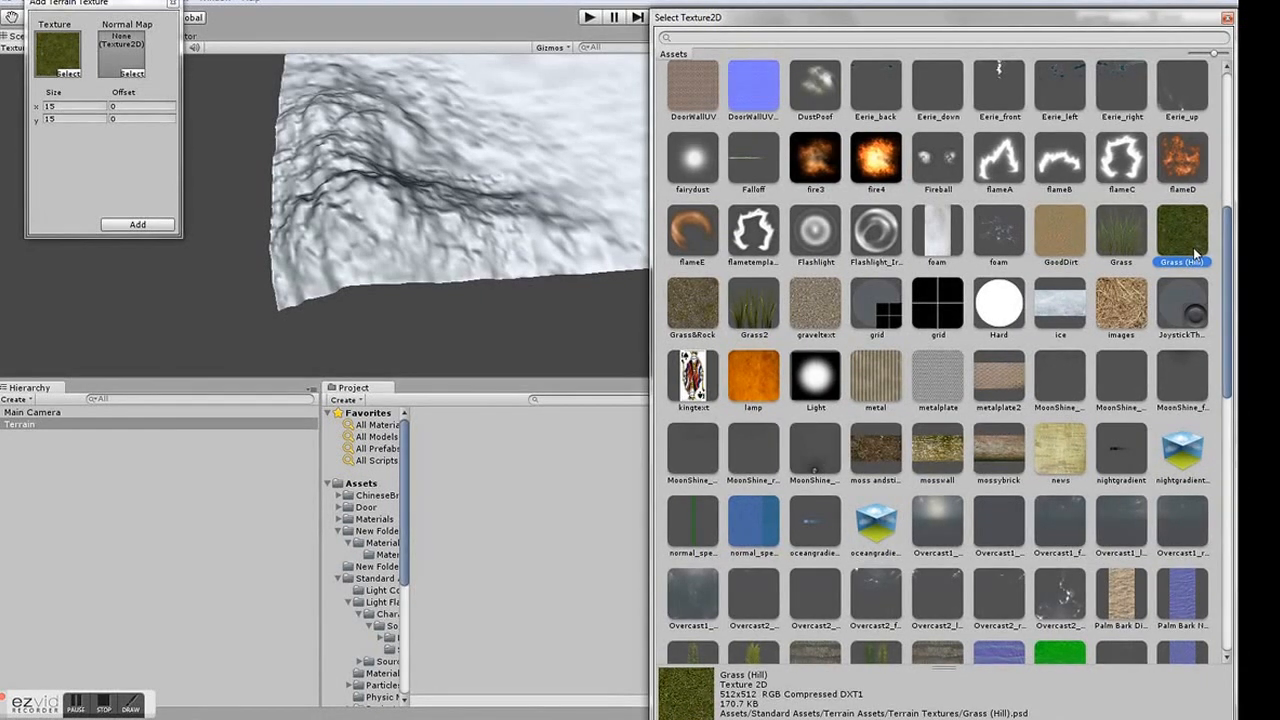
pyautogui.doubleClick(1193, 247)
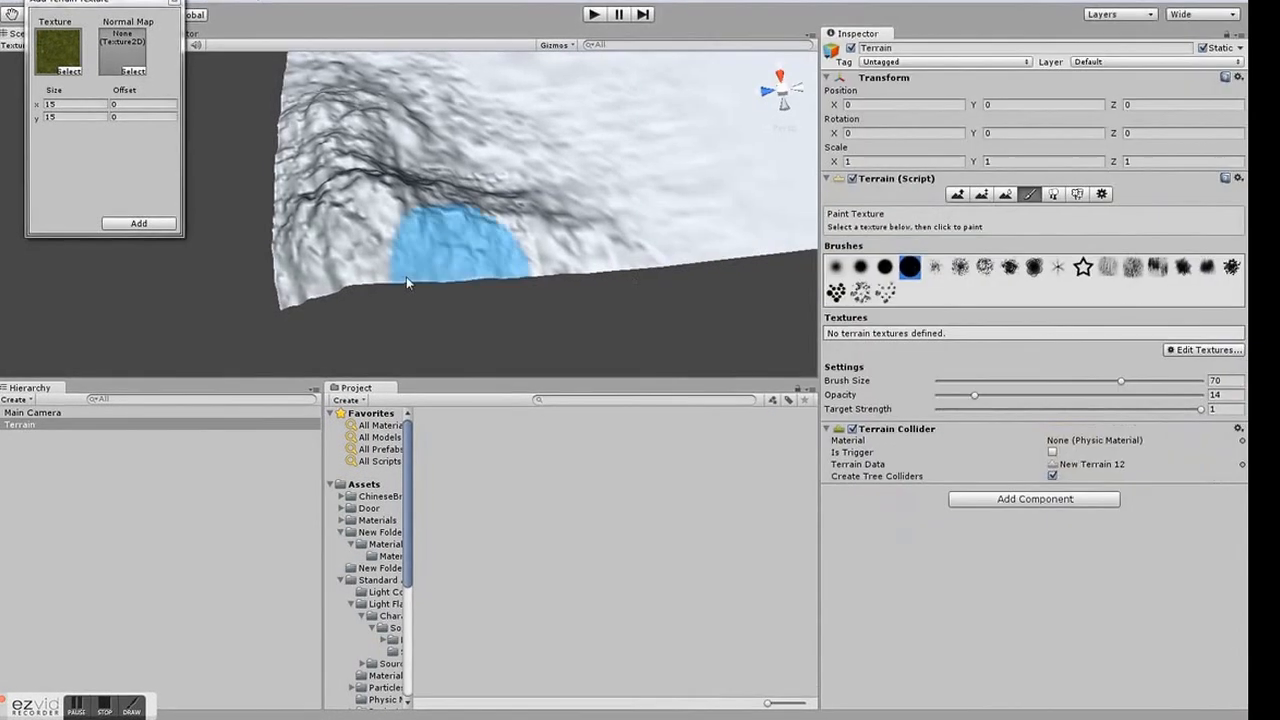
pyautogui.click(142, 204)
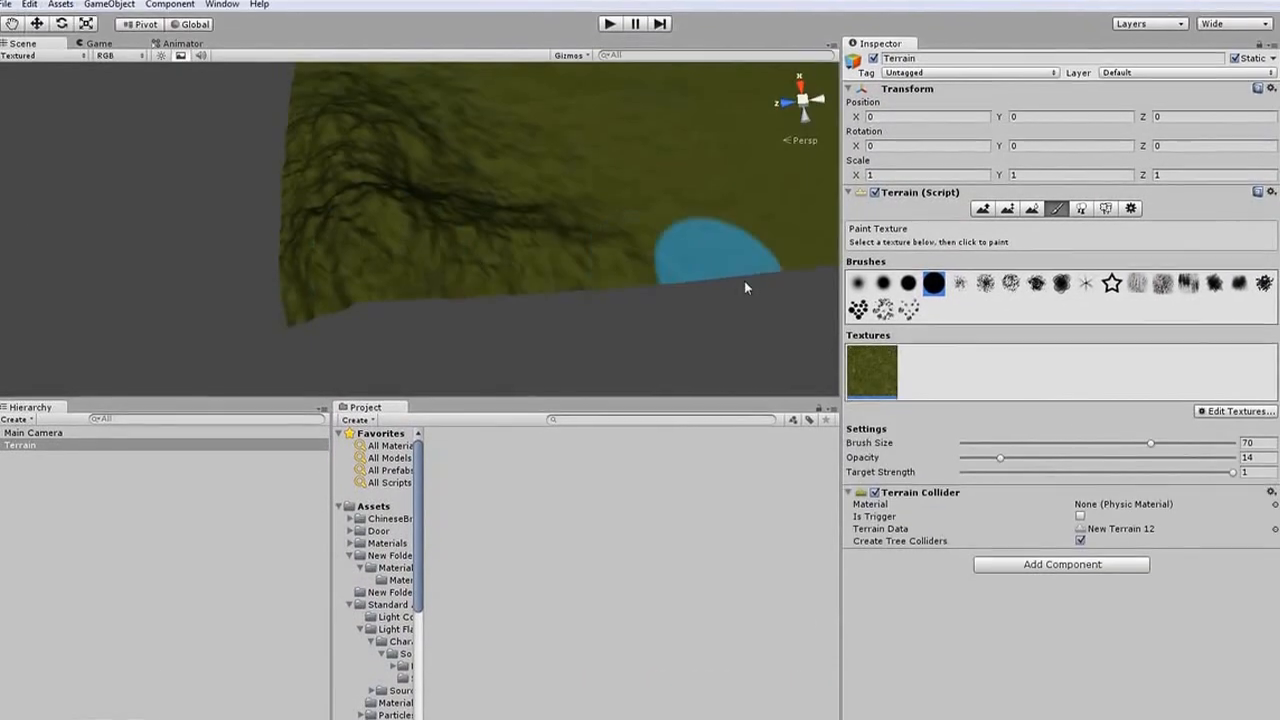
pyautogui.scroll(-4, 448, 163)
pyautogui.moveTo(448, 163); pyautogui.dragTo(334, 231, button='middle')
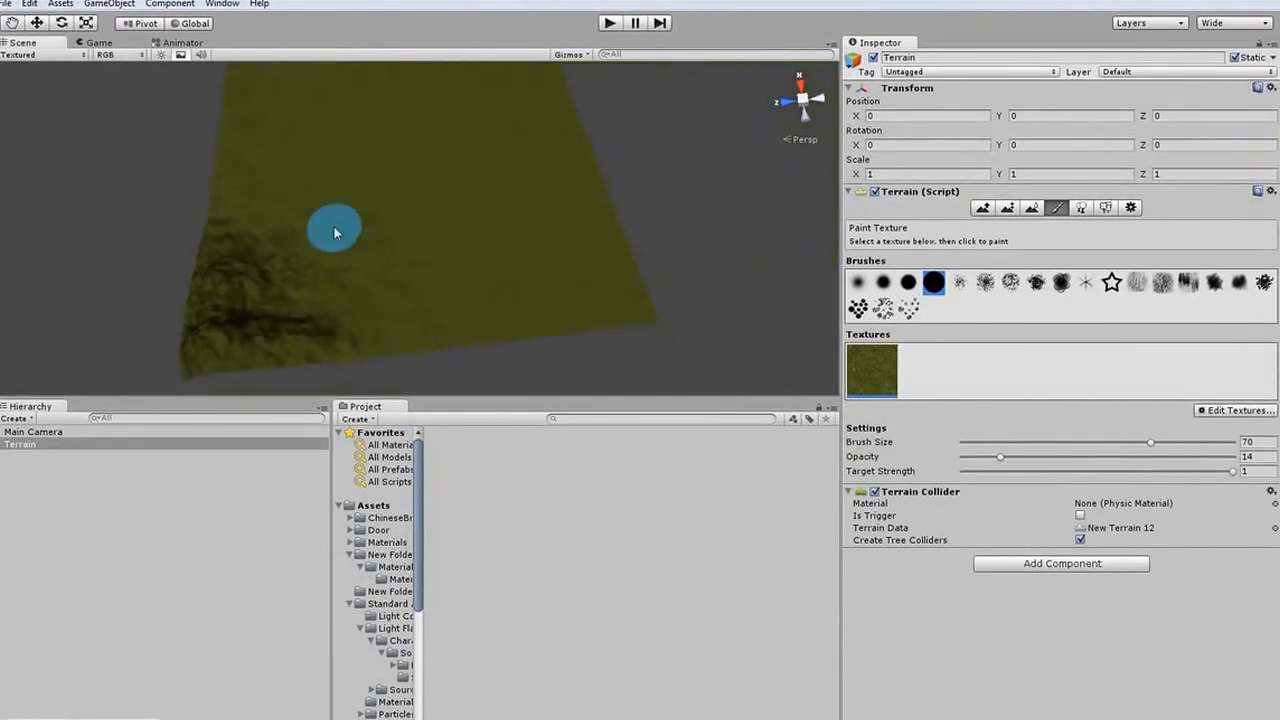
# Step: Examine the grass texture on the terrain both up close and from a distance
pyautogui.scroll(6, 357, 229)
pyautogui.scroll(-2, 391, 229)
pyautogui.scroll(6, 422, 202)
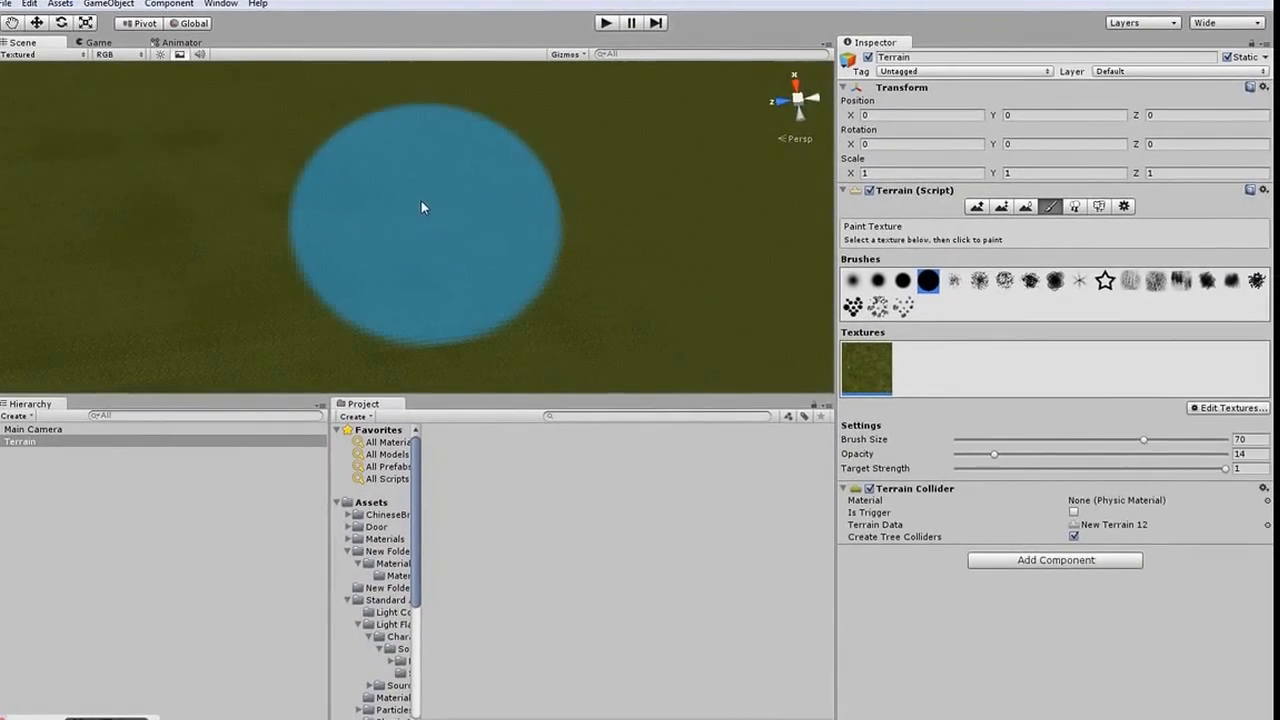
pyautogui.scroll(-8, 414, 205)
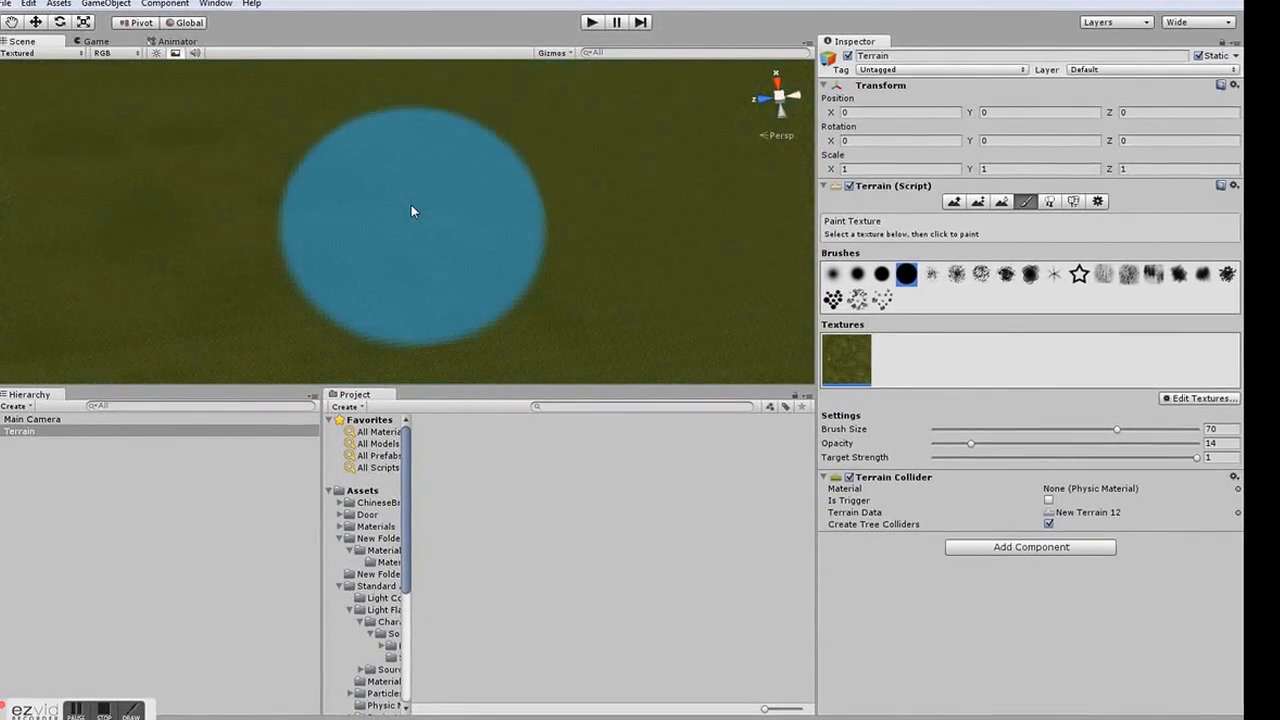
pyautogui.scroll(-2, 409, 208)
pyautogui.moveTo(409, 208); pyautogui.dragTo(445, 276, button='middle')
pyautogui.scroll(-2, 476, 171)
pyautogui.scroll(3, 445, 276)
pyautogui.scroll(2, 444, 277)
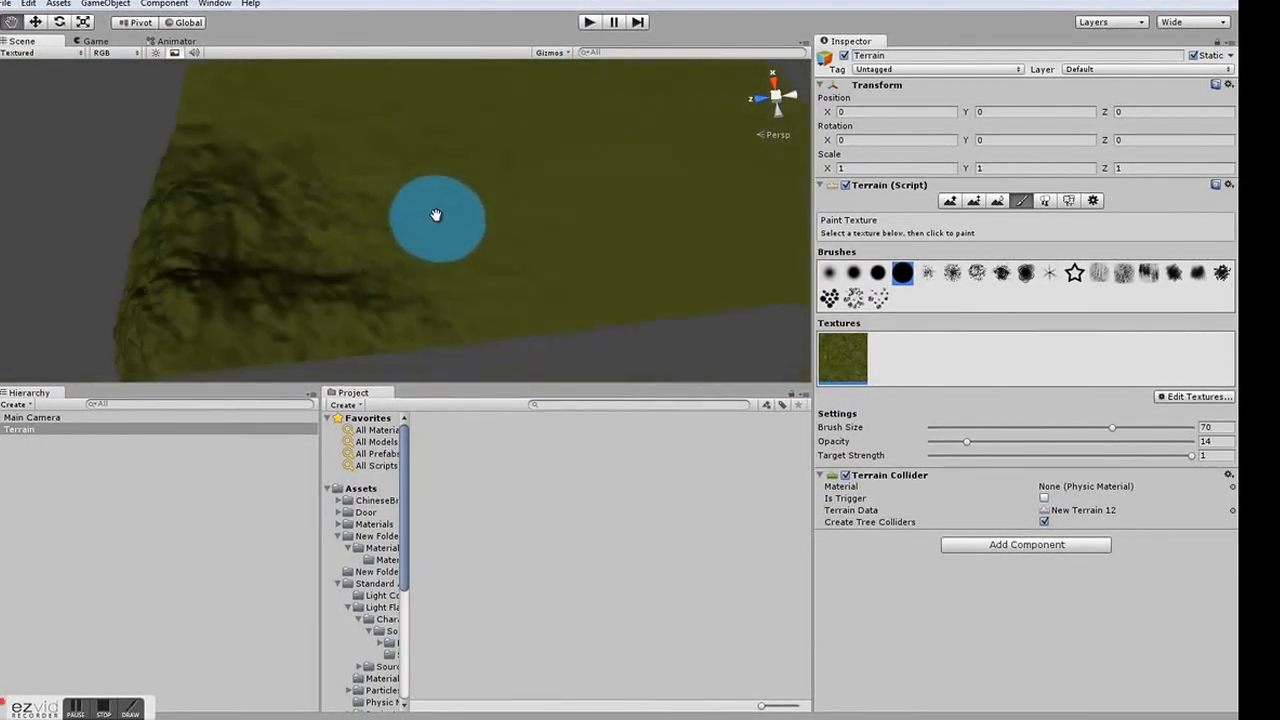
# Step: Add GoodDirt to the terrain as a second texture at size 15 by 15
pyautogui.click(1196, 396)
pyautogui.click(1162, 399)
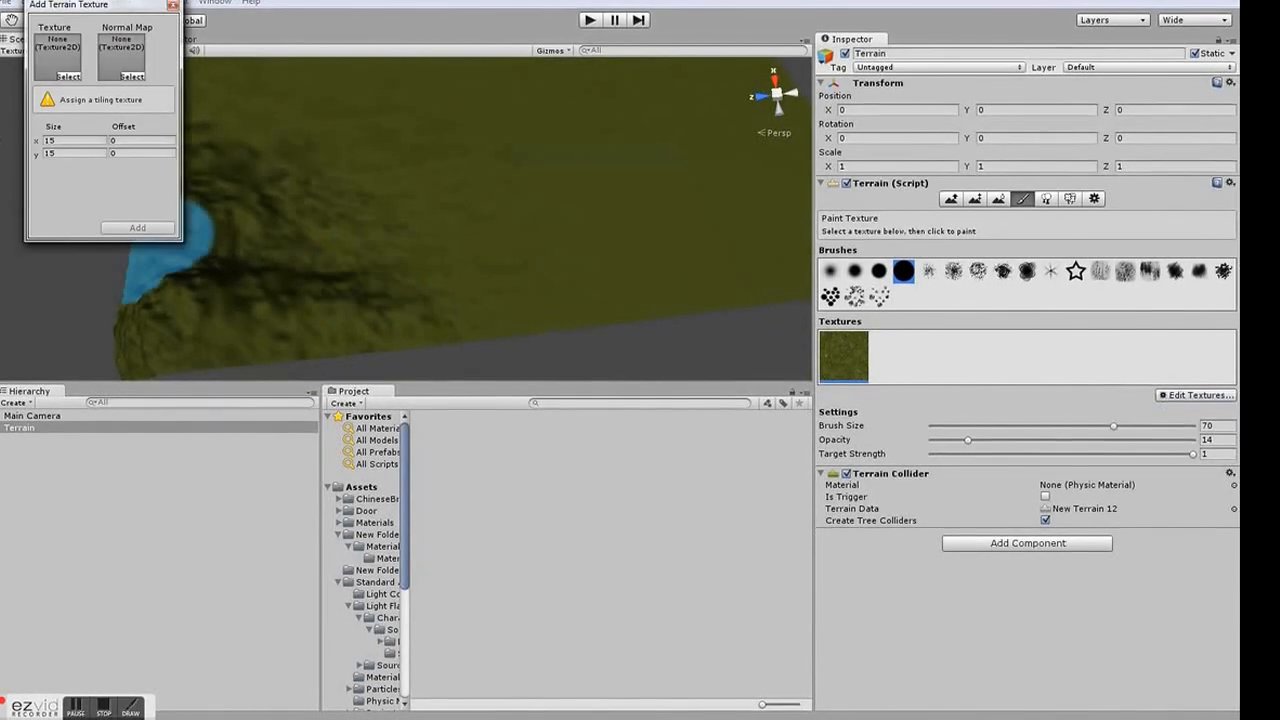
pyautogui.click(68, 75)
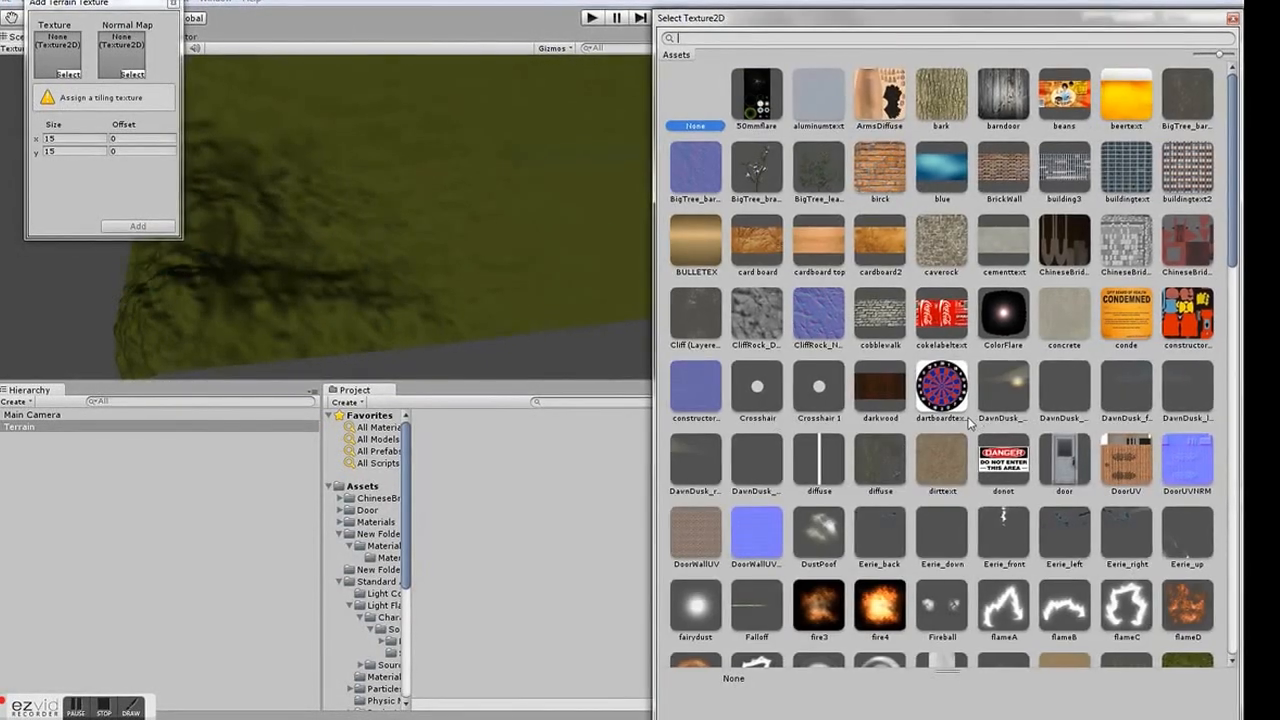
pyautogui.scroll(-3, 1000, 490)
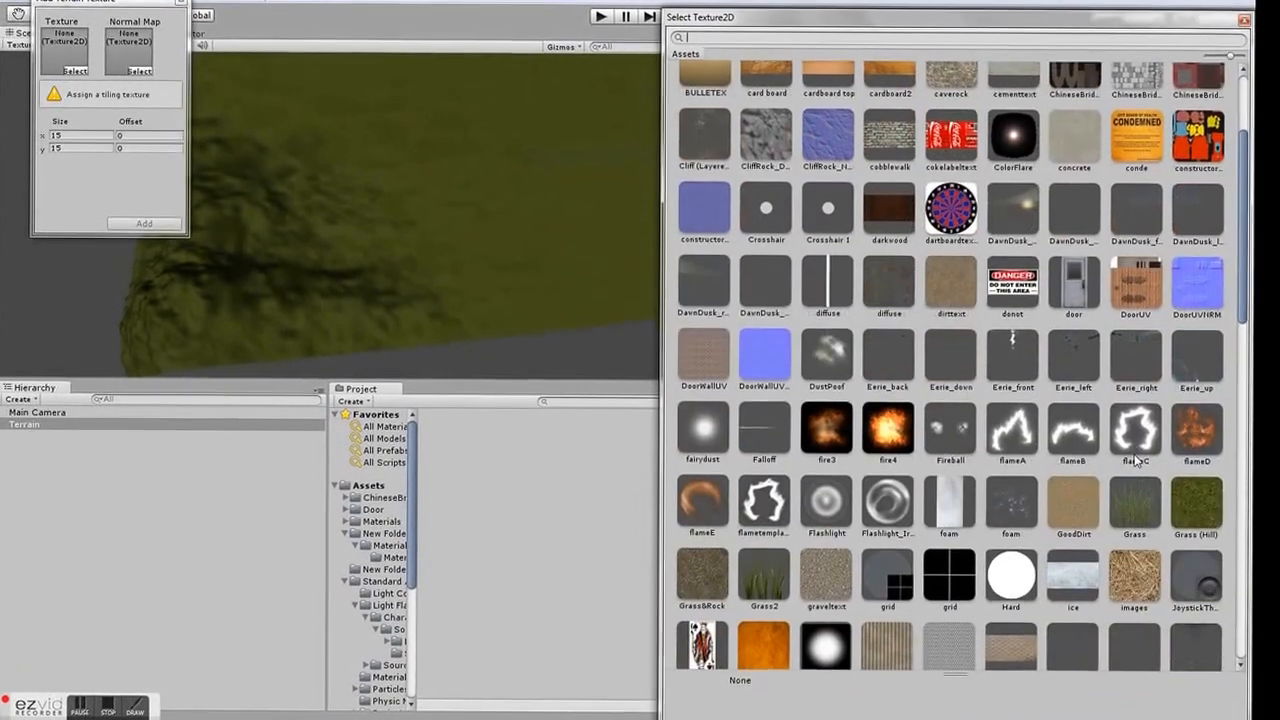
pyautogui.doubleClick(1058, 505)
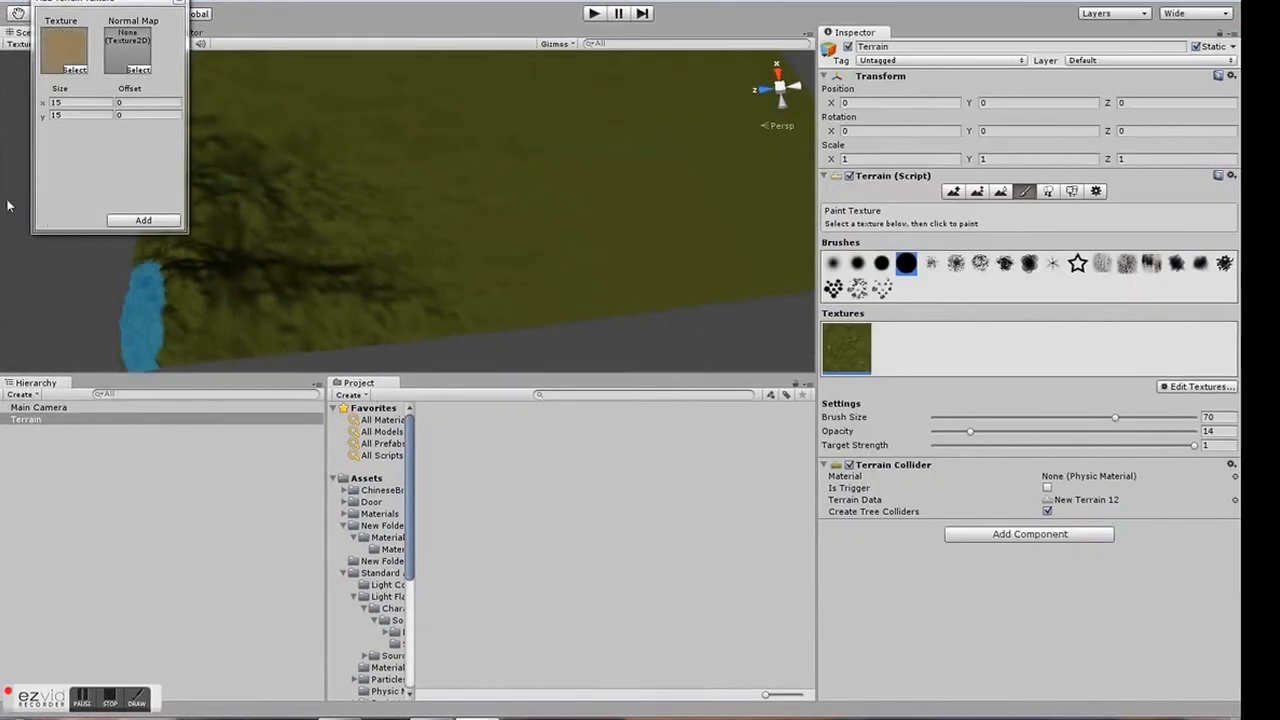
pyautogui.click(170, 228)
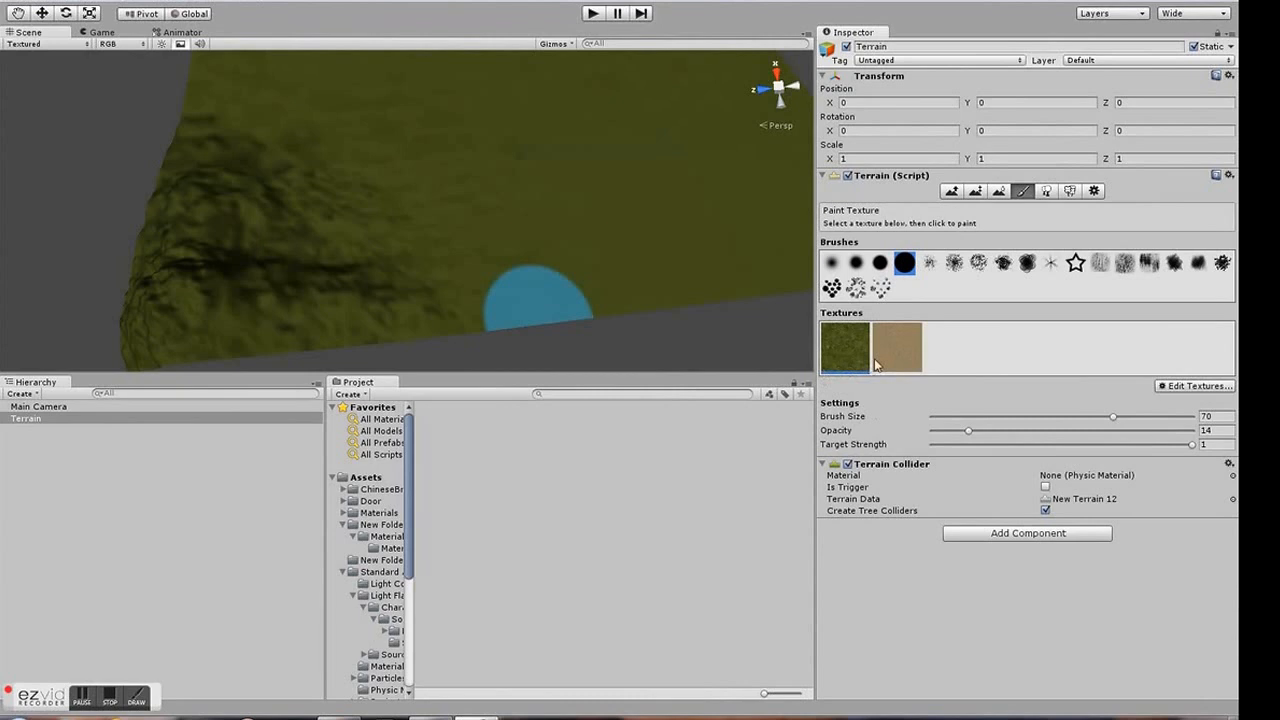
# Step: Paint the dirt texture across the flat ground beside the hills with the dotted brush at size 70
pyautogui.scroll(-4, 317, 191)
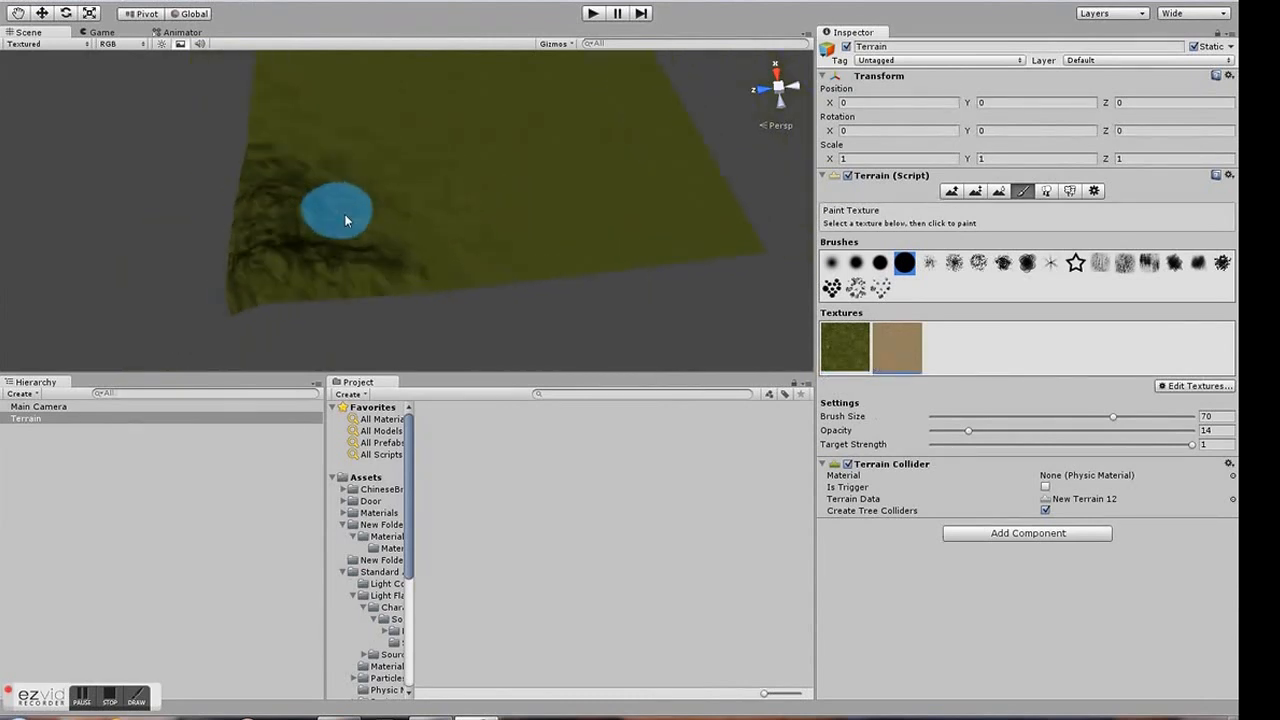
pyautogui.scroll(1, 346, 220)
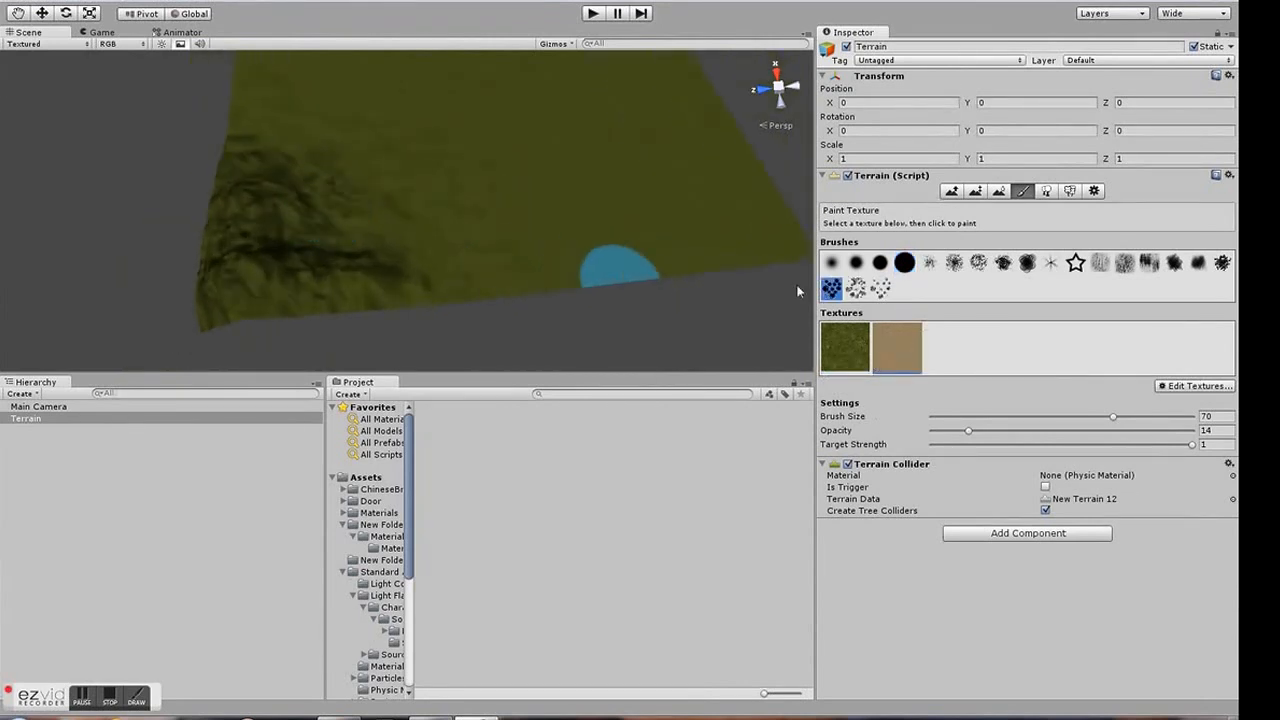
pyautogui.click(831, 289)
pyautogui.moveTo(491, 188)
pyautogui.mouseDown()
pyautogui.moveTo(518, 274)
pyautogui.moveTo(451, 257)
pyautogui.moveTo(390, 161)
pyautogui.moveTo(216, 127)
pyautogui.mouseUp()
pyautogui.moveTo(332, 114)
pyautogui.mouseDown()
pyautogui.moveTo(337, 80)
pyautogui.moveTo(237, 127)
pyautogui.mouseUp()
pyautogui.moveTo(426, 152)
pyautogui.mouseDown()
pyautogui.moveTo(640, 265)
pyautogui.moveTo(660, 221)
pyautogui.moveTo(560, 155)
pyautogui.moveTo(461, 148)
pyautogui.moveTo(477, 150)
pyautogui.mouseUp()
# Step: Add CliffRock_NRM to the terrain as a third texture at size 15 by 15
pyautogui.click(1186, 386)
pyautogui.click(1172, 390)
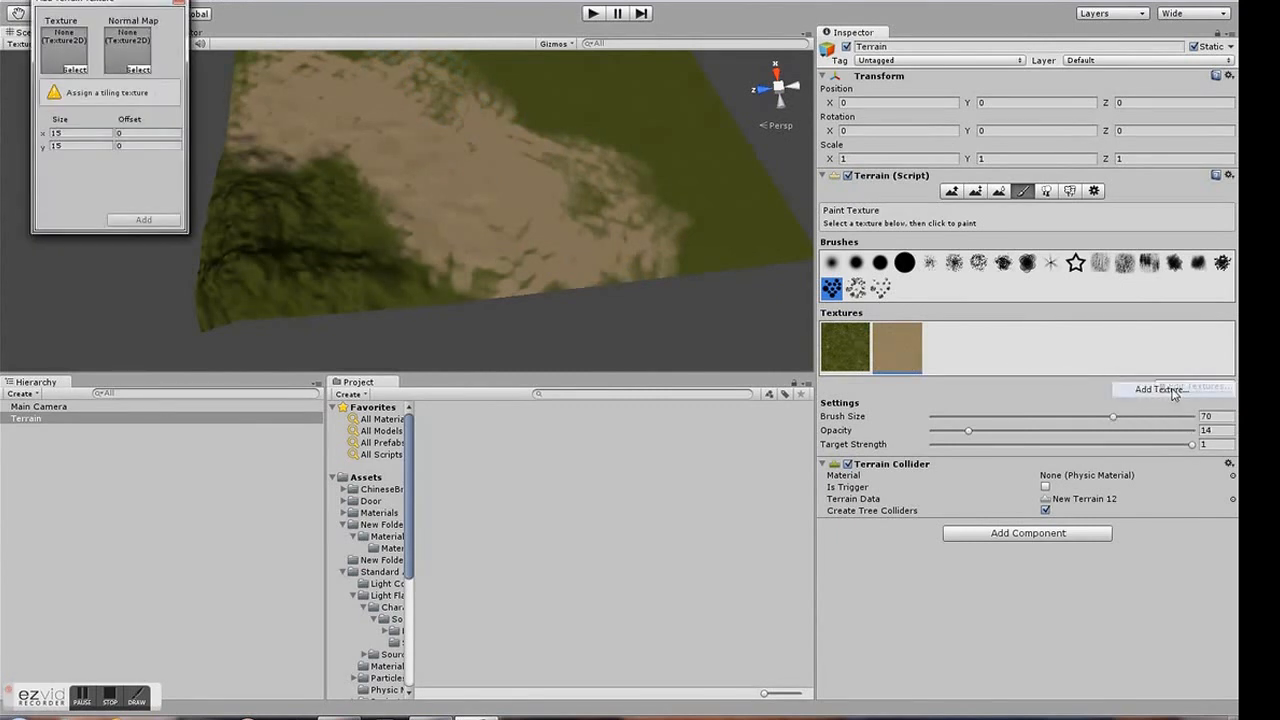
pyautogui.click(76, 70)
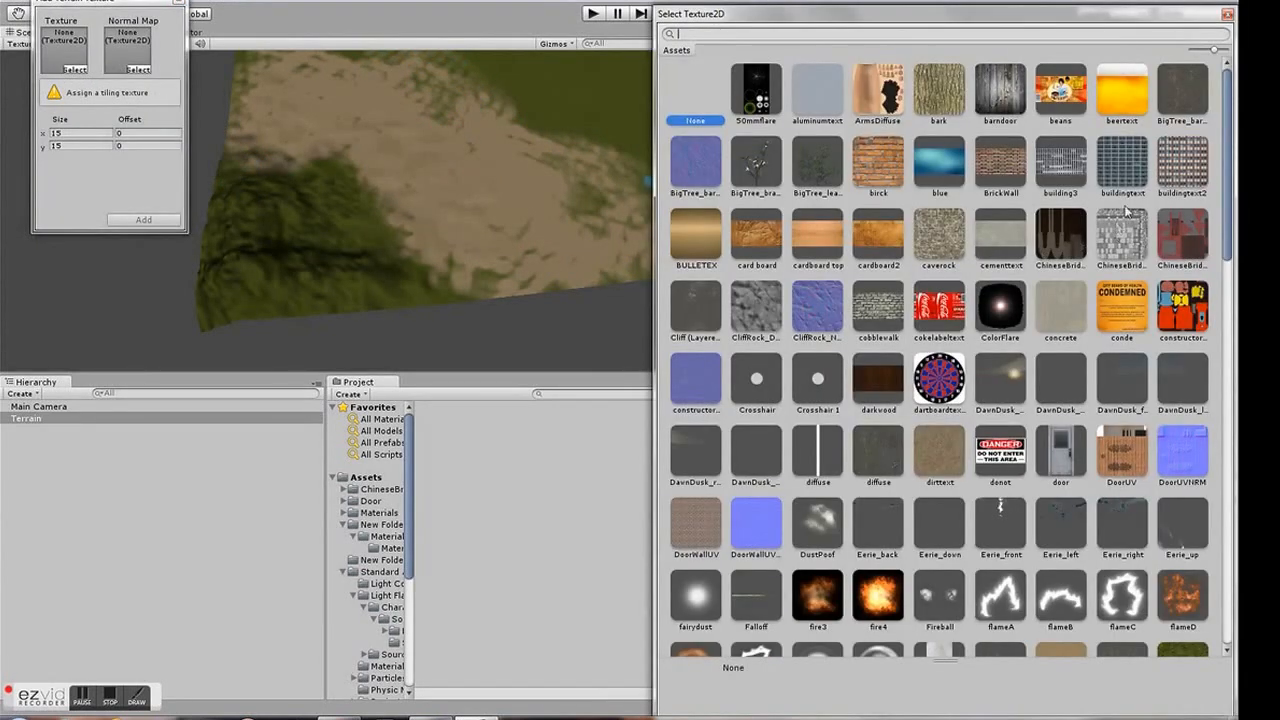
pyautogui.click(753, 311)
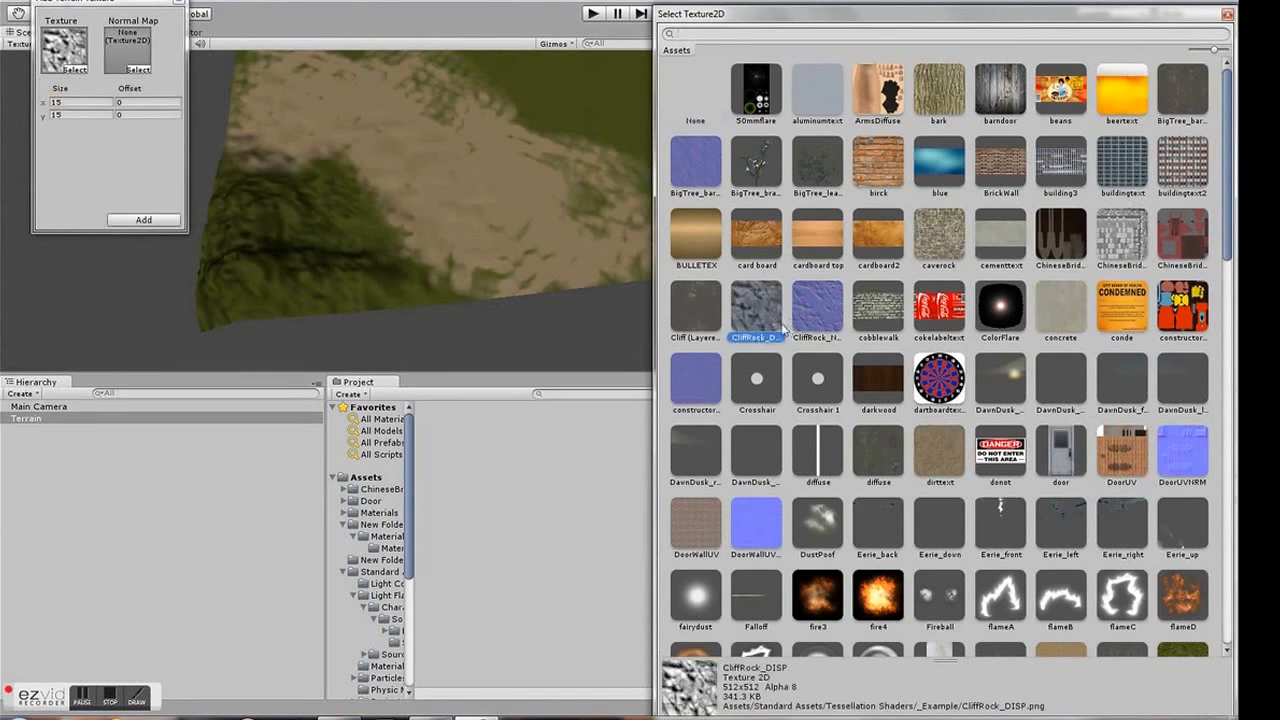
pyautogui.click(803, 312)
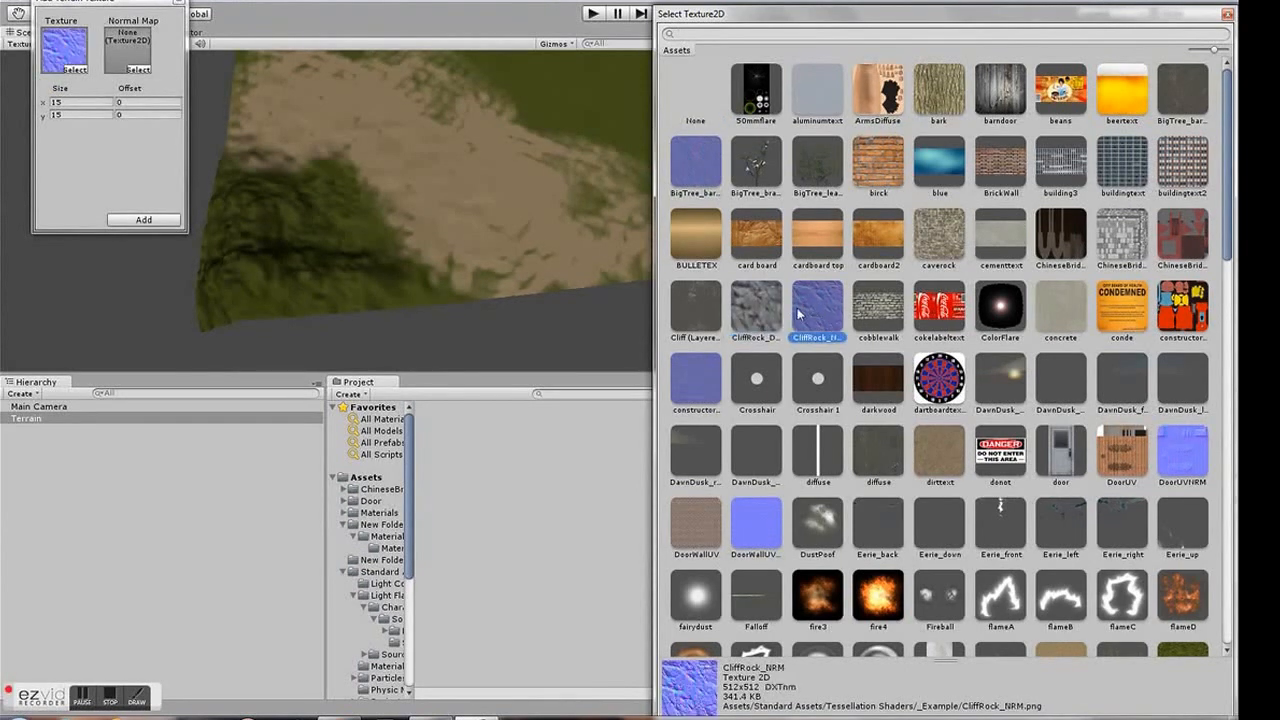
pyautogui.doubleClick(825, 322)
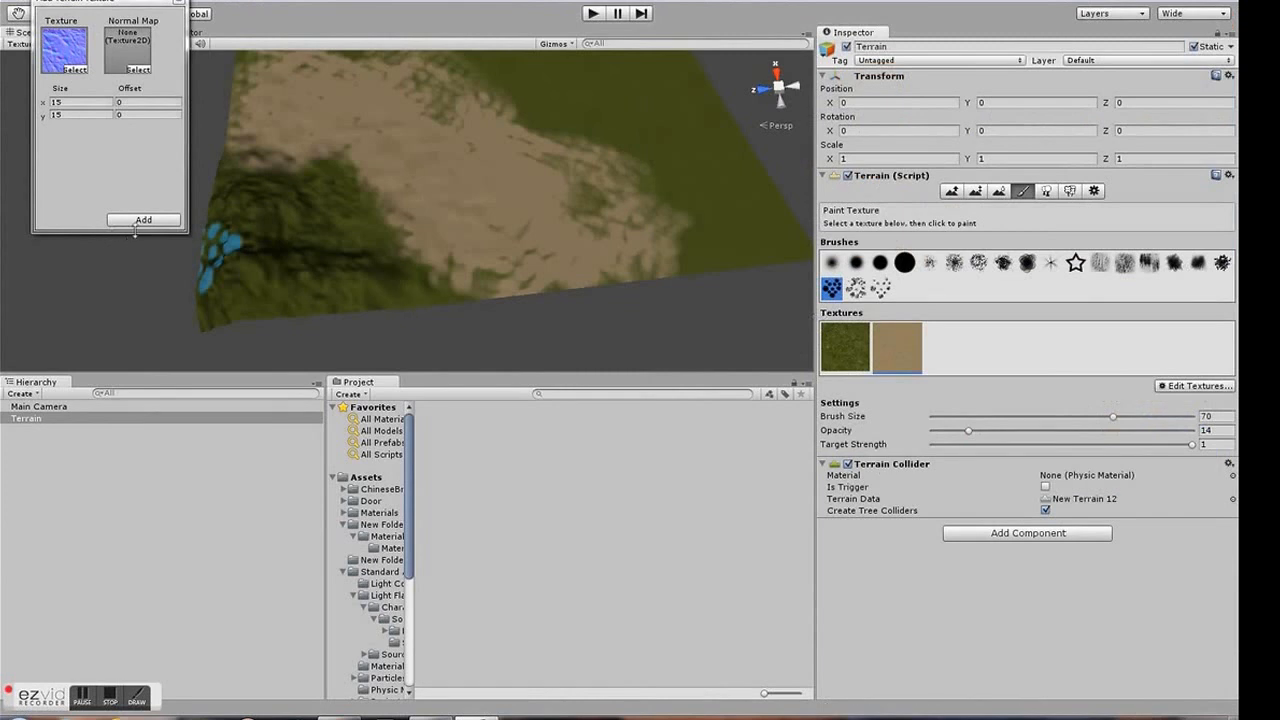
pyautogui.click(136, 221)
# Step: Paint the rock texture over the raised corner with the dotted brush and onto the ground beside it with the large solid round brush
pyautogui.moveTo(389, 279)
pyautogui.mouseDown()
pyautogui.moveTo(216, 300)
pyautogui.moveTo(288, 284)
pyautogui.moveTo(276, 330)
pyautogui.moveTo(206, 268)
pyautogui.moveTo(200, 287)
pyautogui.moveTo(233, 300)
pyautogui.moveTo(300, 229)
pyautogui.moveTo(247, 206)
pyautogui.moveTo(308, 279)
pyautogui.mouseUp()
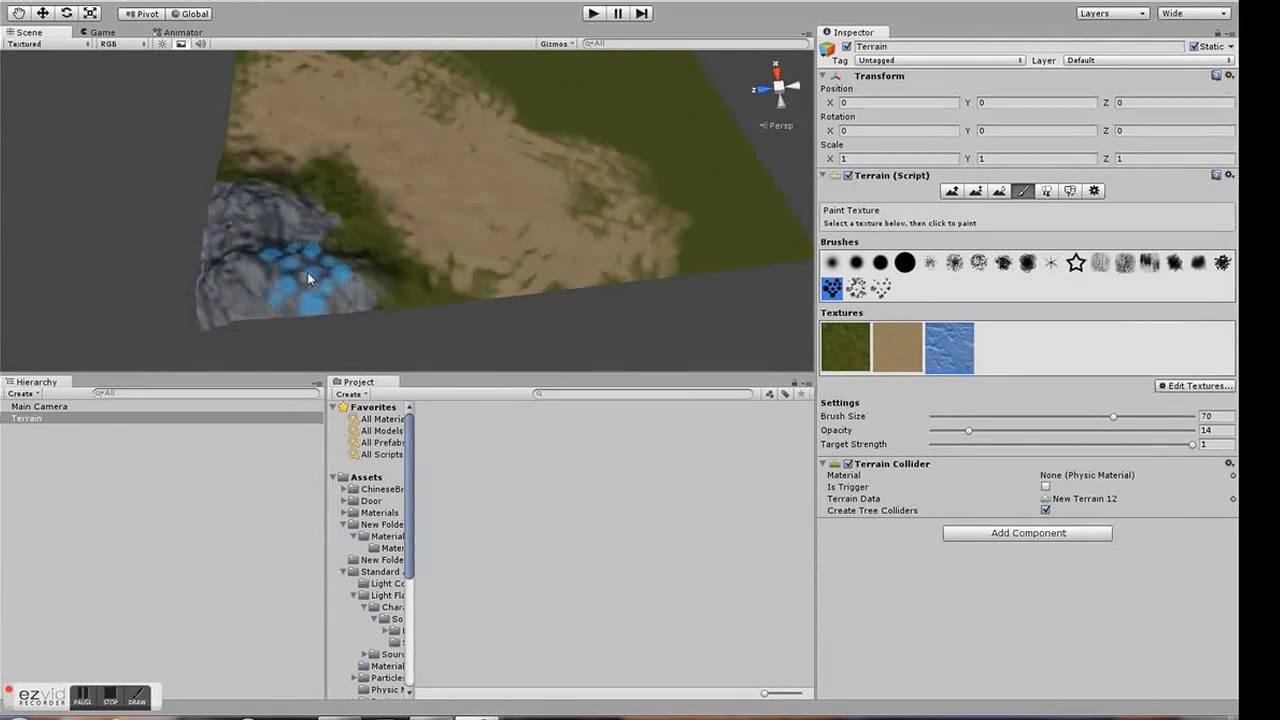
pyautogui.scroll(-3, 472, 306)
pyautogui.scroll(8, 454, 275)
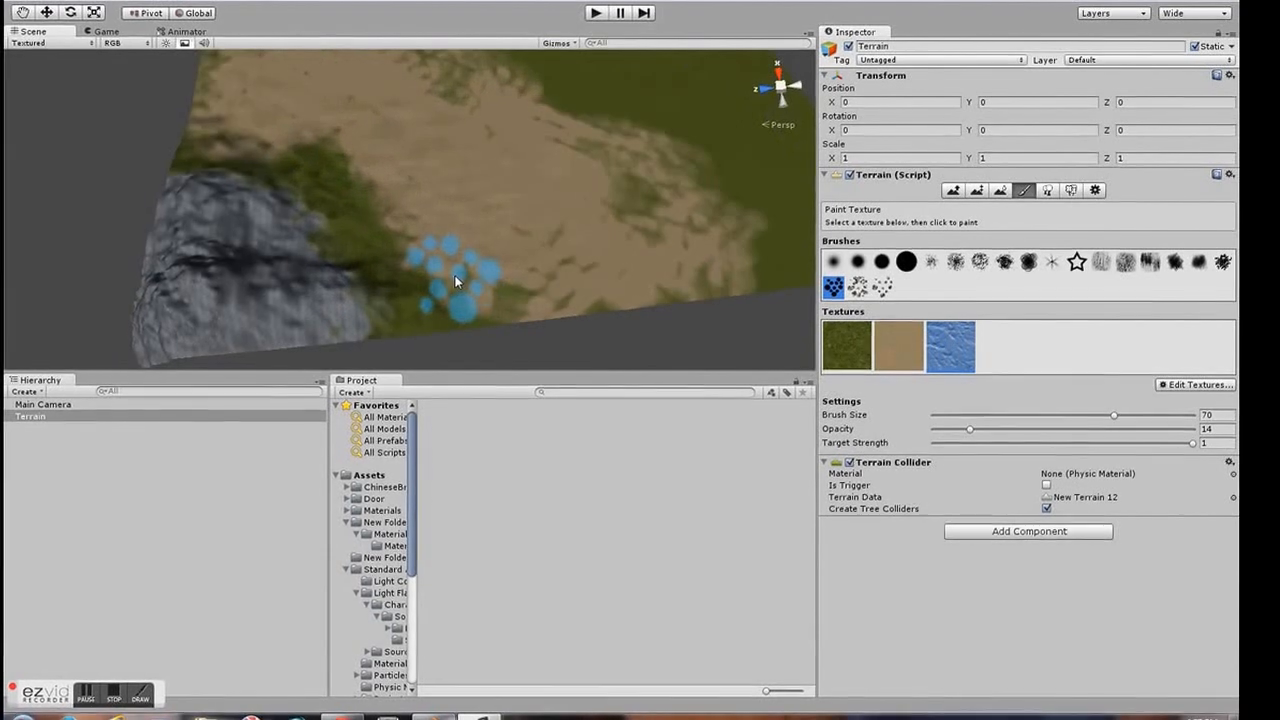
pyautogui.moveTo(454, 275); pyautogui.dragTo(443, 227, button='middle')
pyautogui.scroll(-5, 447, 226)
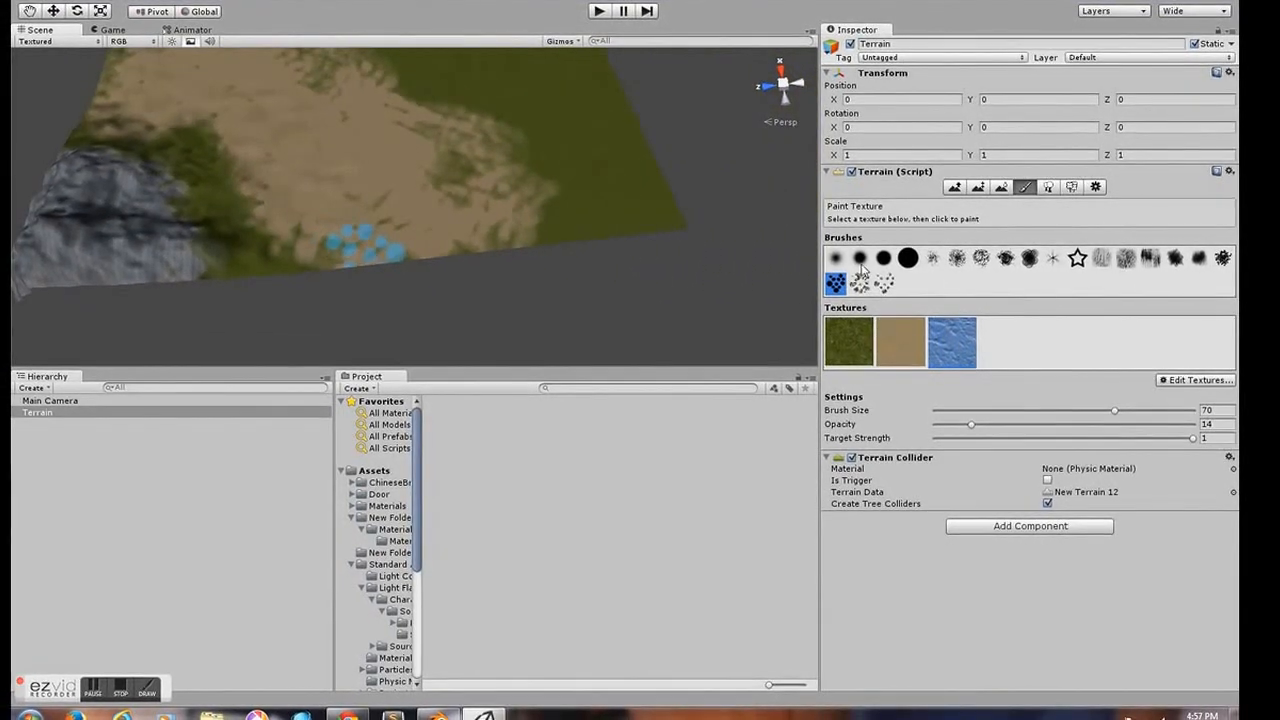
pyautogui.click(903, 262)
pyautogui.moveTo(308, 268)
pyautogui.mouseDown()
pyautogui.moveTo(311, 240)
pyautogui.moveTo(337, 231)
pyautogui.moveTo(240, 211)
pyautogui.moveTo(266, 266)
pyautogui.mouseUp()
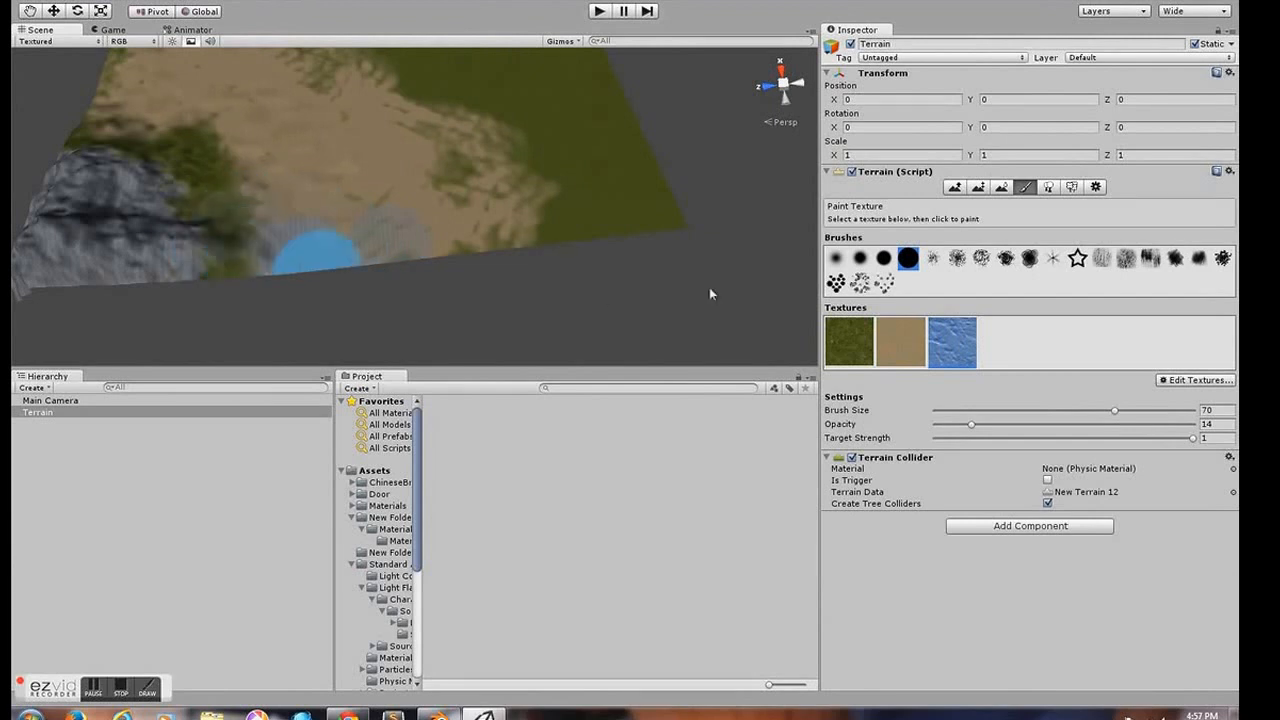
# Step: Cover the ground beside the rock with dirt and blend grass along the rock's edge with a splatter brush
pyautogui.click(891, 343)
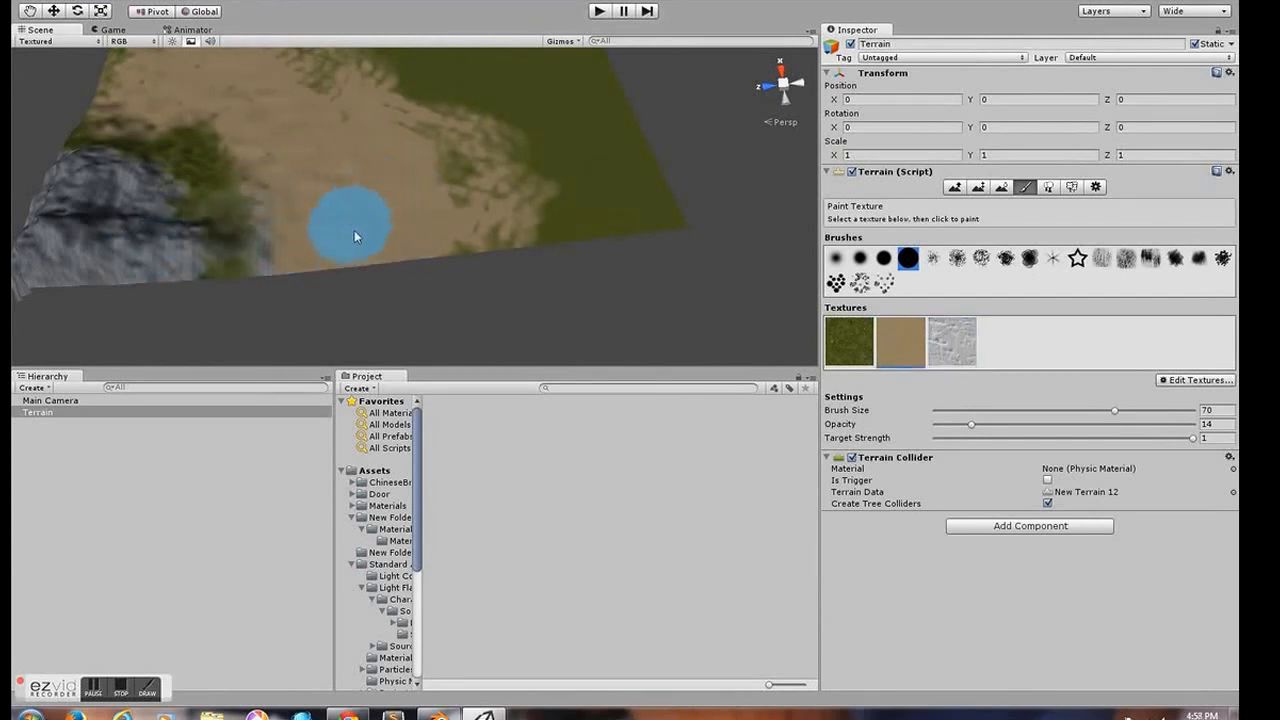
pyautogui.moveTo(383, 218); pyautogui.dragTo(265, 201)
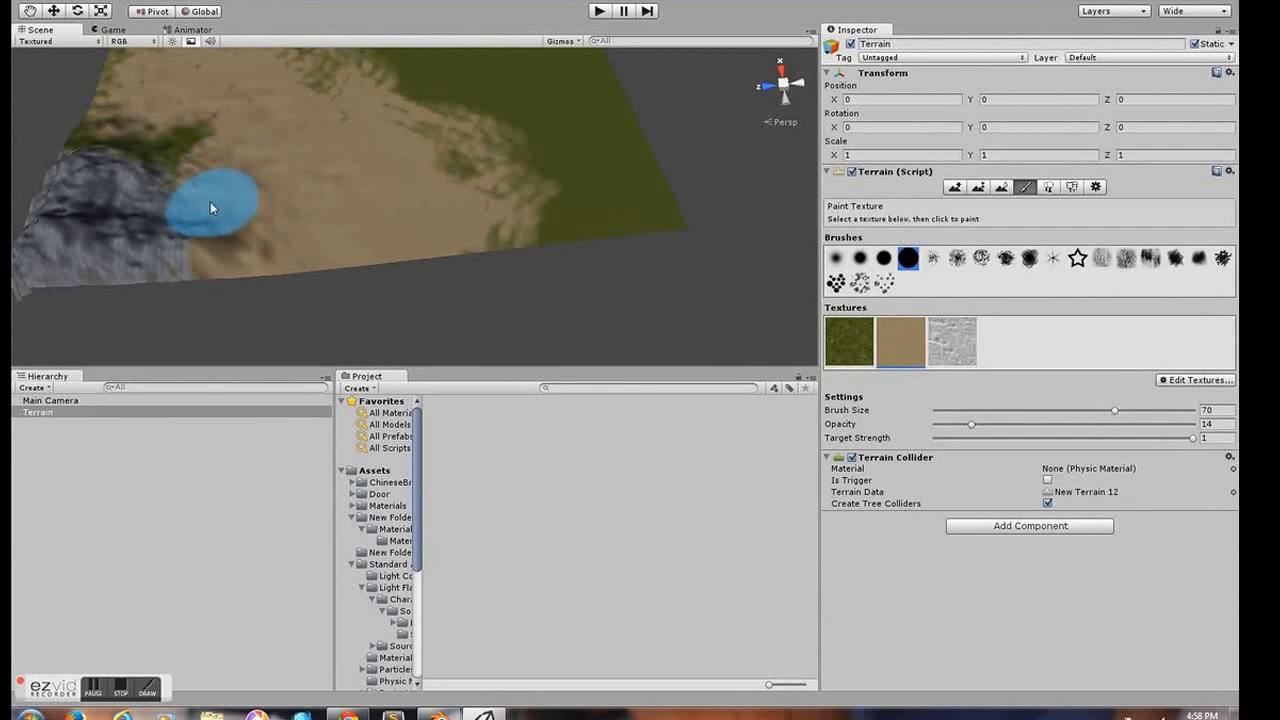
pyautogui.click(852, 340)
pyautogui.click(958, 258)
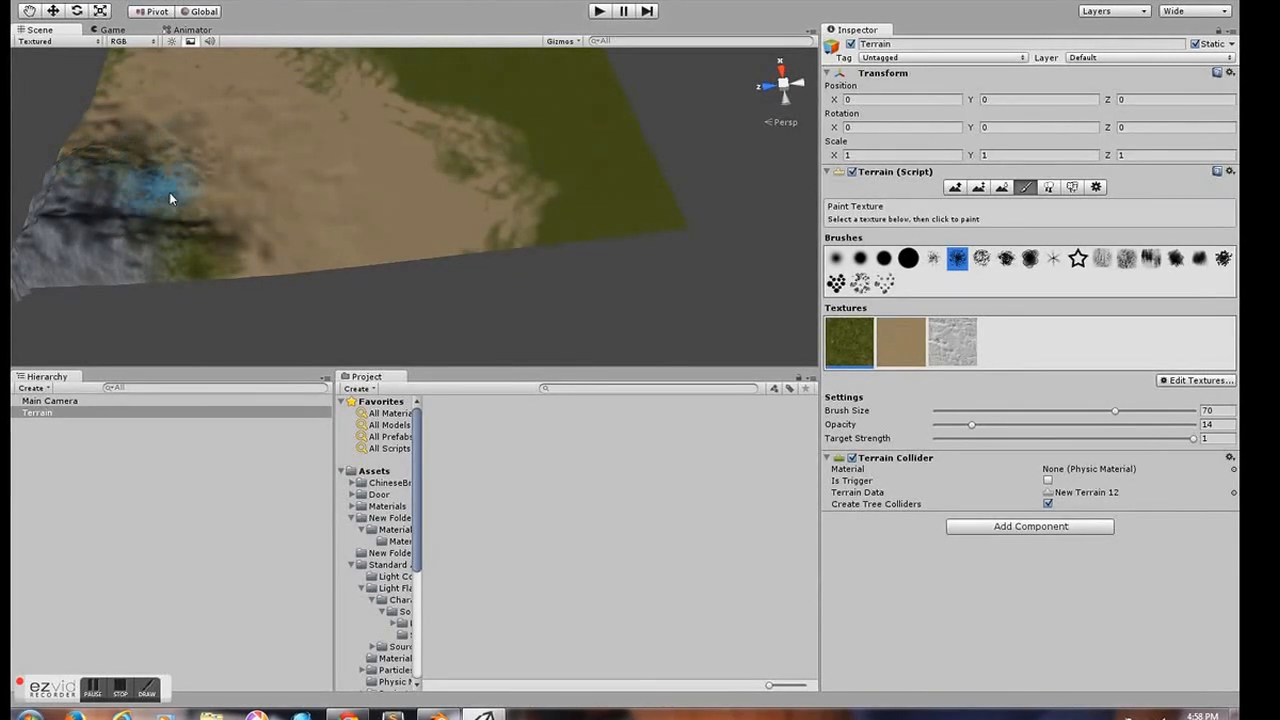
# Step: Examine how the rock, grass and dirt textures blend around the raised corner, from close up and far away
pyautogui.scroll(3, 145, 238)
pyautogui.moveTo(251, 249)
pyautogui.mouseDown(button='middle')
pyautogui.moveTo(384, 273)
pyautogui.moveTo(636, 275)
pyautogui.moveTo(458, 241)
pyautogui.moveTo(560, 274)
pyautogui.mouseUp(button='middle')
pyautogui.scroll(4, 360, 260)
pyautogui.scroll(-5, 620, 273)
pyautogui.scroll(-2, 593, 269)
pyautogui.scroll(5, 488, 252)
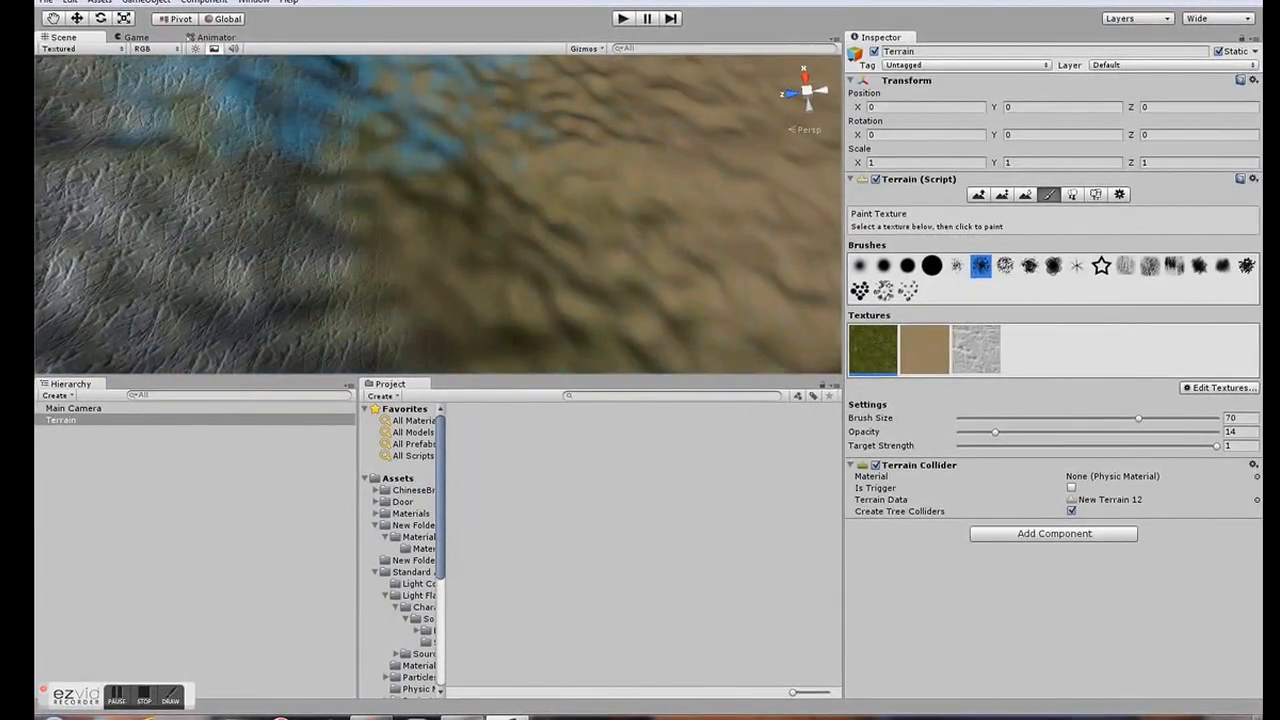
pyautogui.scroll(-6, 185, 293)
pyautogui.moveTo(338, 252); pyautogui.dragTo(211, 329, button='middle')
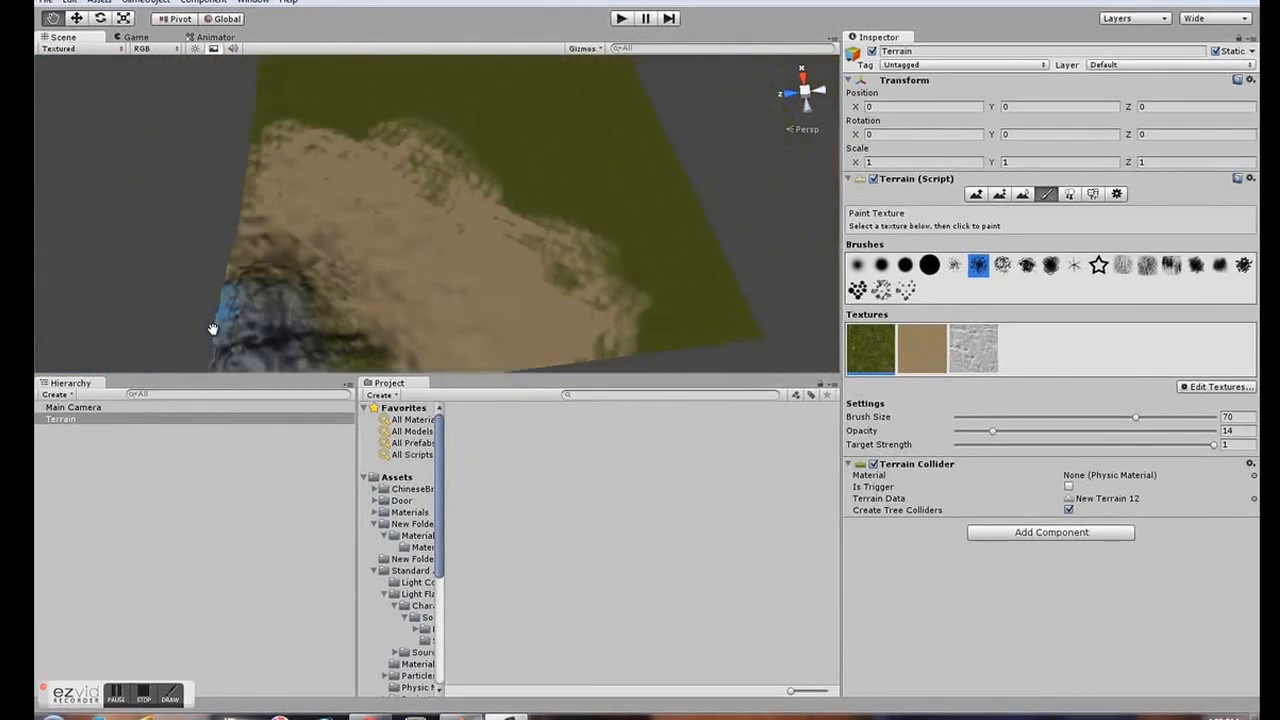
pyautogui.scroll(-7, 389, 232)
pyautogui.scroll(2, 454, 206)
pyautogui.moveTo(430, 210); pyautogui.dragTo(433, 81, button='middle')
pyautogui.scroll(5, 440, 242)
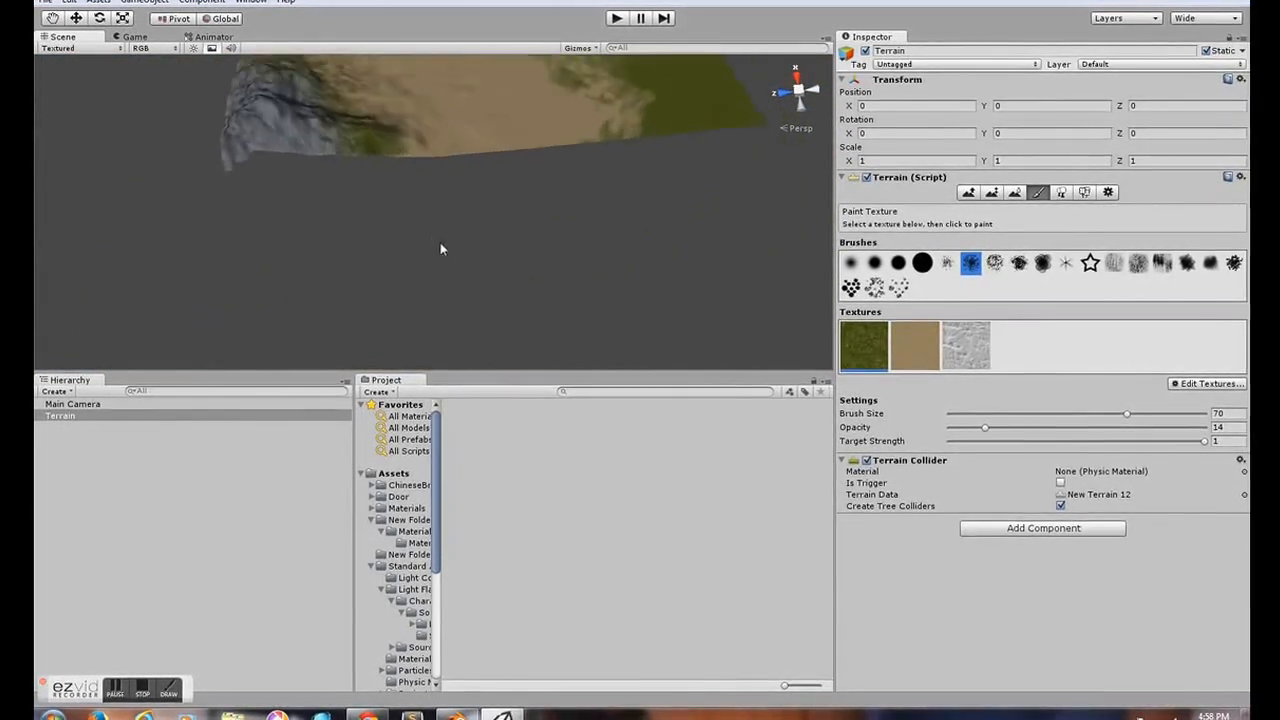
pyautogui.moveTo(381, 133); pyautogui.dragTo(466, 226, button='middle')
pyautogui.scroll(-3, 474, 229)
pyautogui.scroll(6, 546, 260)
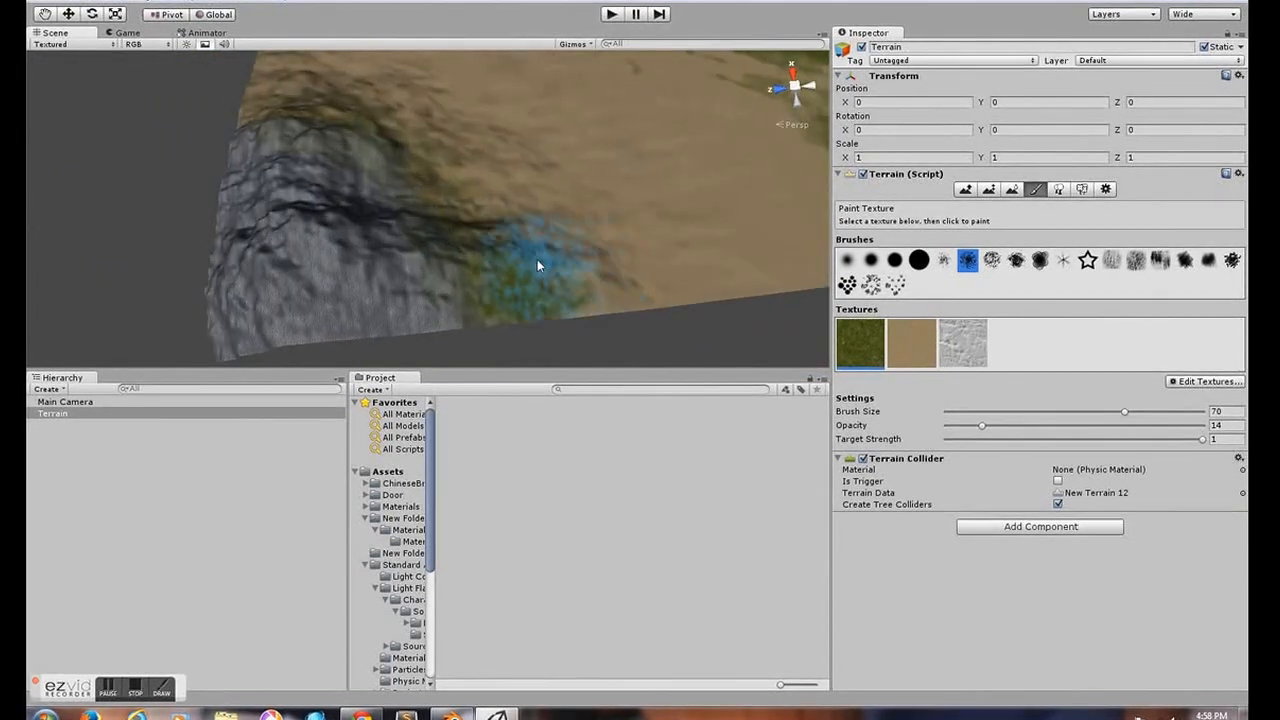
pyautogui.scroll(-3, 360, 283)
pyautogui.scroll(-3, 360, 284)
pyautogui.moveTo(360, 284); pyautogui.dragTo(446, 287, button='middle')
pyautogui.scroll(3, 439, 296)
pyautogui.scroll(-1, 499, 285)
pyautogui.scroll(-1, 499, 284)
pyautogui.moveTo(527, 197); pyautogui.dragTo(391, 227, button='middle')
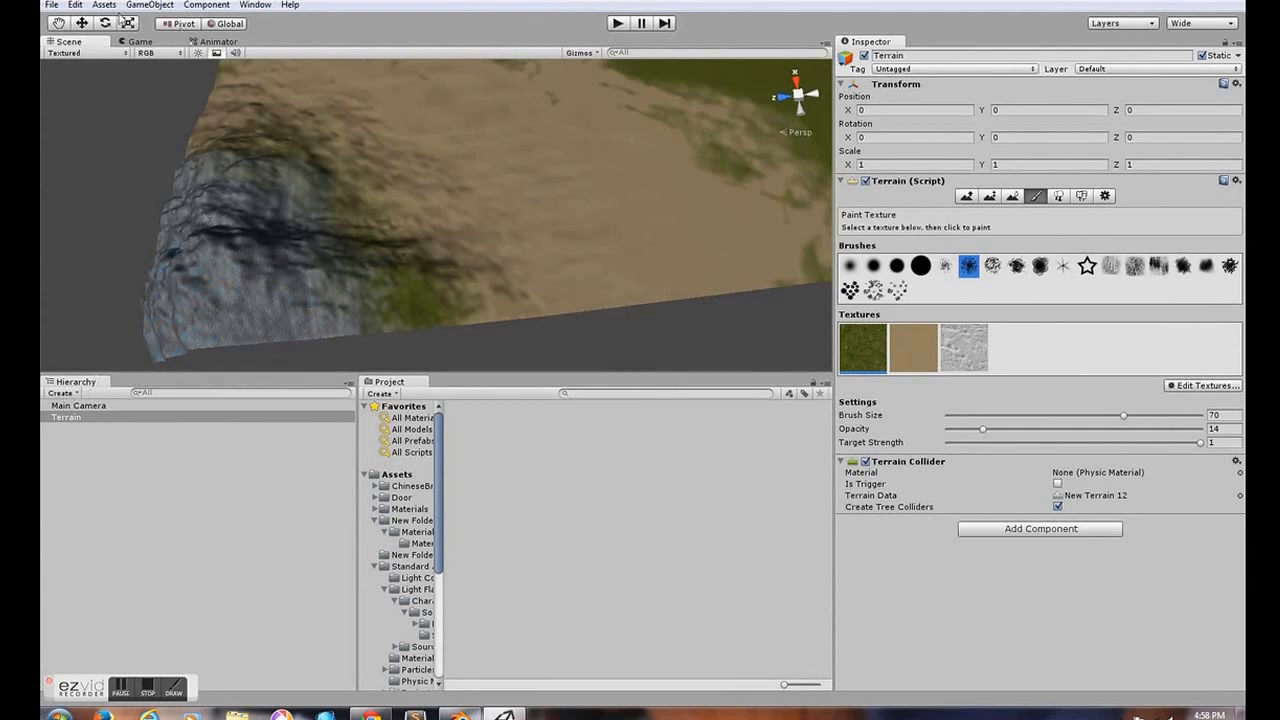
# Step: Search the project assets for "char" and open the Character Controllers folder
pyautogui.click(396, 474)
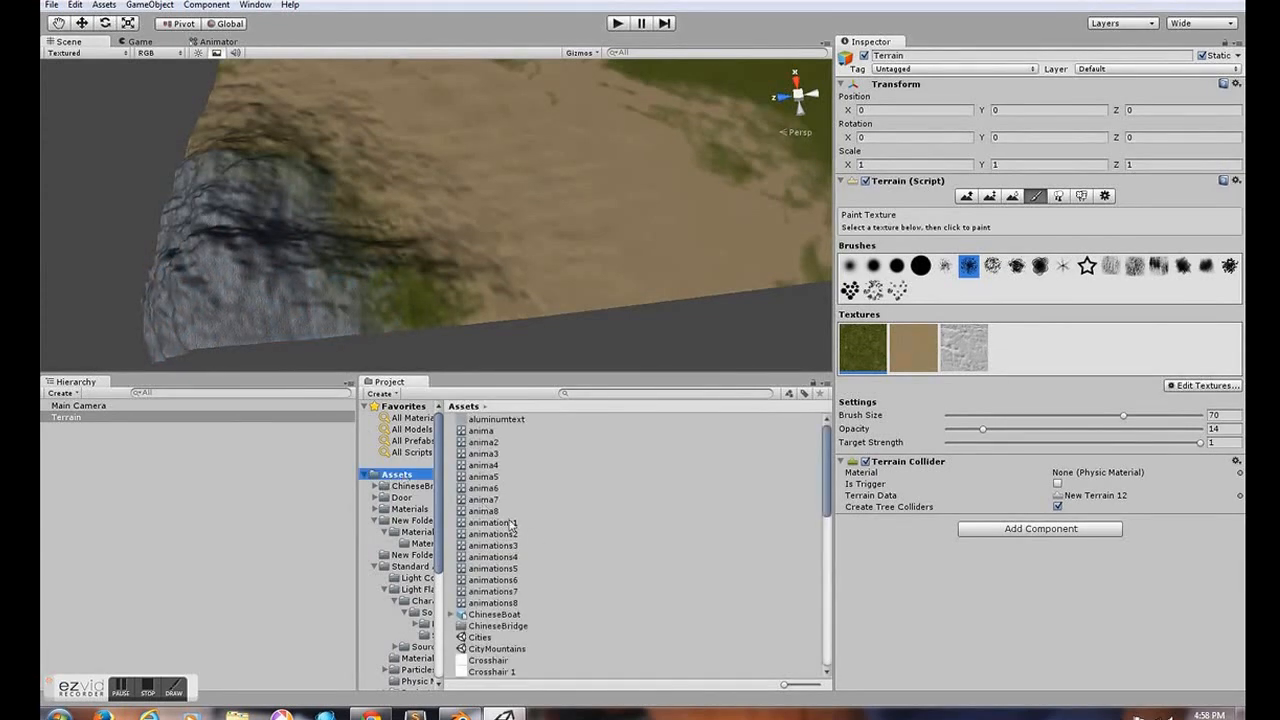
pyautogui.scroll(-15, 500, 600)
pyautogui.scroll(15, 490, 662)
pyautogui.click(599, 392)
pyautogui.write('char')
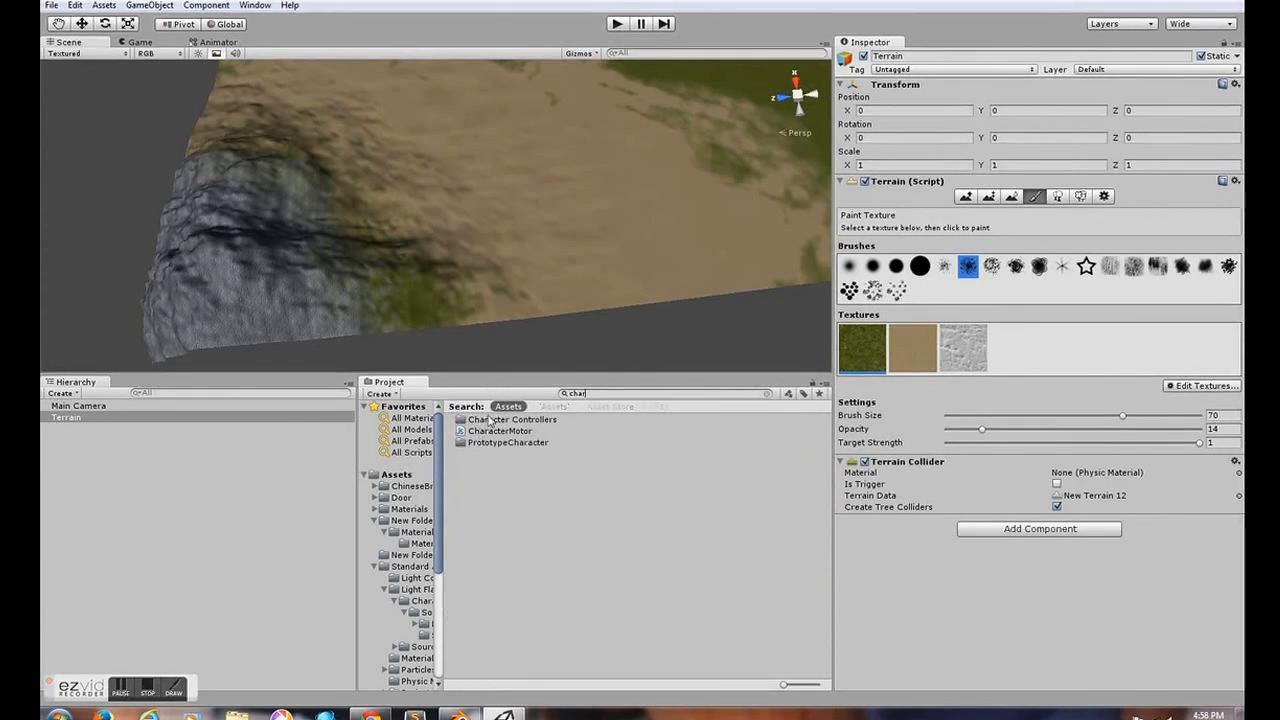
pyautogui.doubleClick(494, 420)
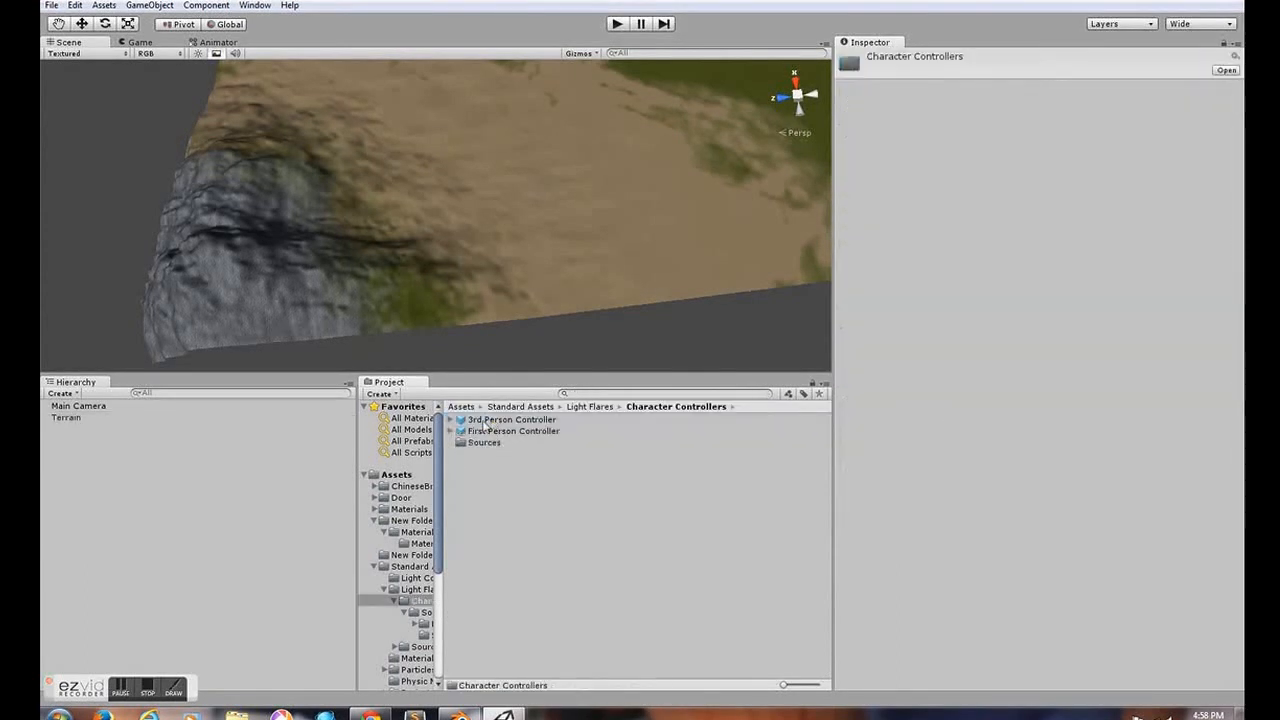
# Step: Place the First Person Controller prefab on the terrain near the rocky hill
pyautogui.click(490, 432)
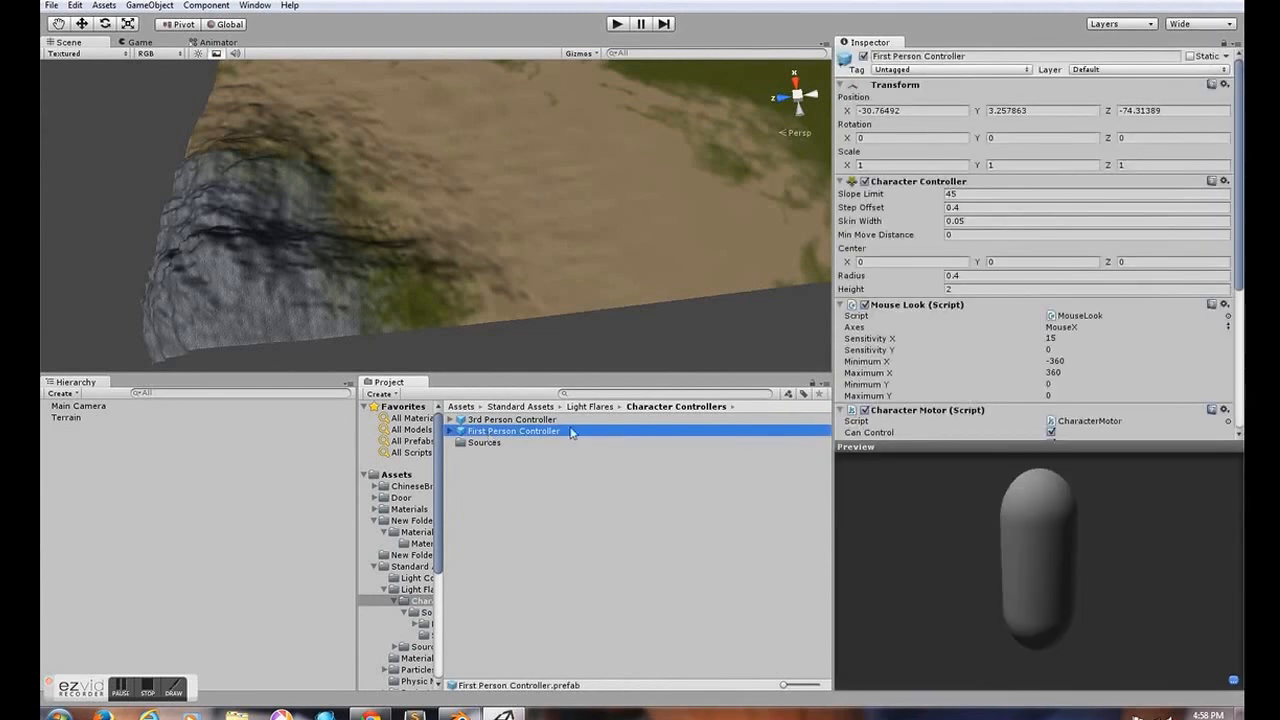
pyautogui.moveTo(565, 438); pyautogui.dragTo(353, 190)
pyautogui.scroll(5, 374, 173)
pyautogui.scroll(-10, 374, 173)
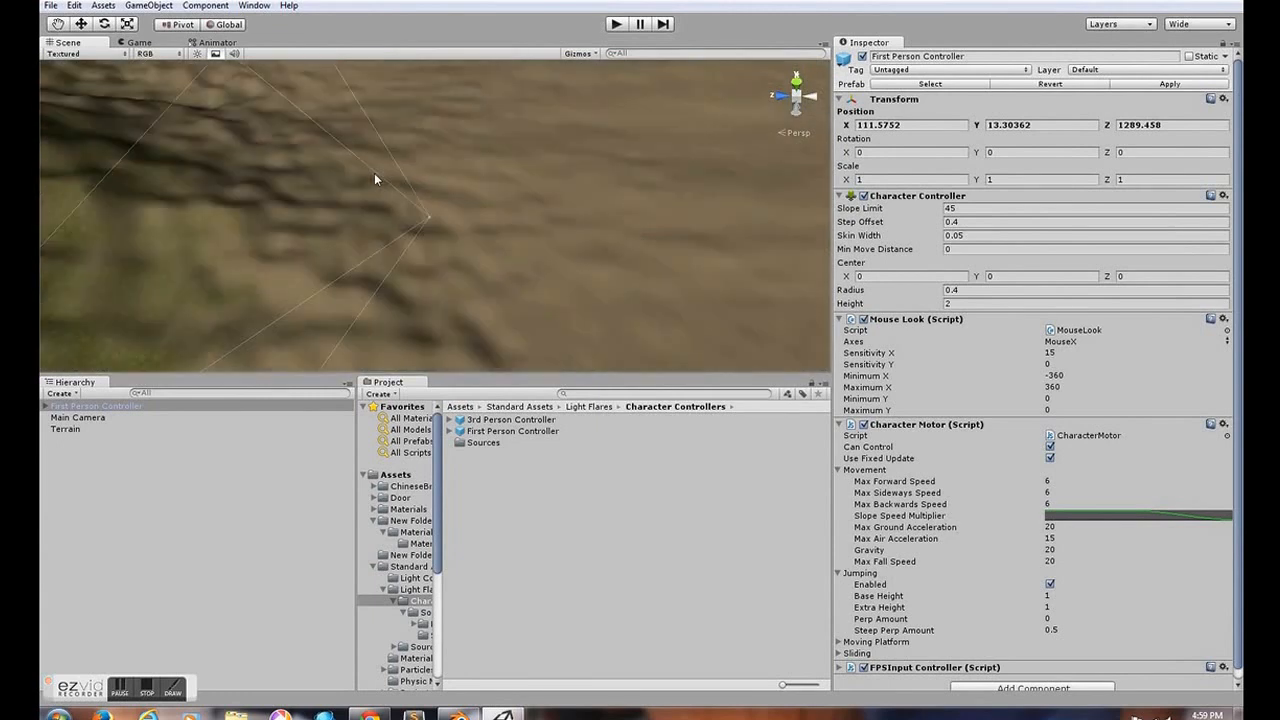
# Step: Test-run the scene with the First Person Controller, stop it and inspect the controller's placement on the terrain
pyautogui.click(616, 24)
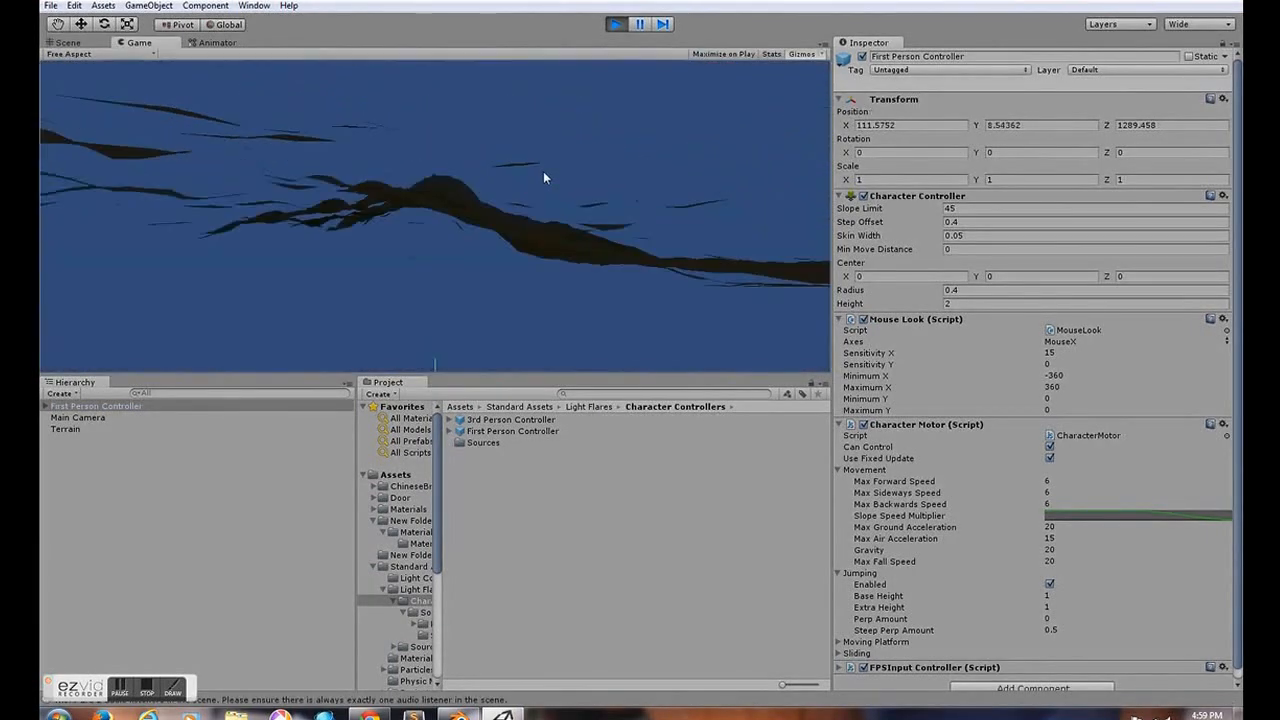
pyautogui.click(616, 25)
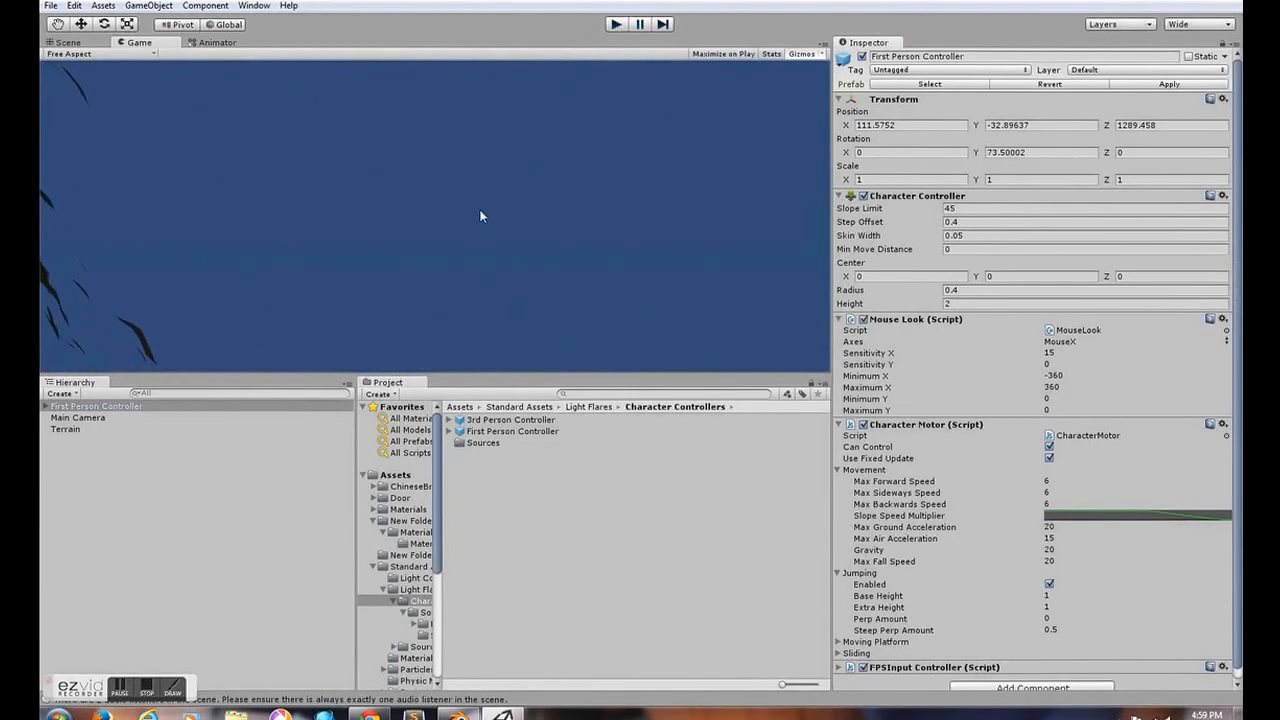
pyautogui.scroll(5, 150, 74)
pyautogui.moveTo(292, 218); pyautogui.dragTo(321, 210, button='middle')
pyautogui.scroll(-5, 321, 210)
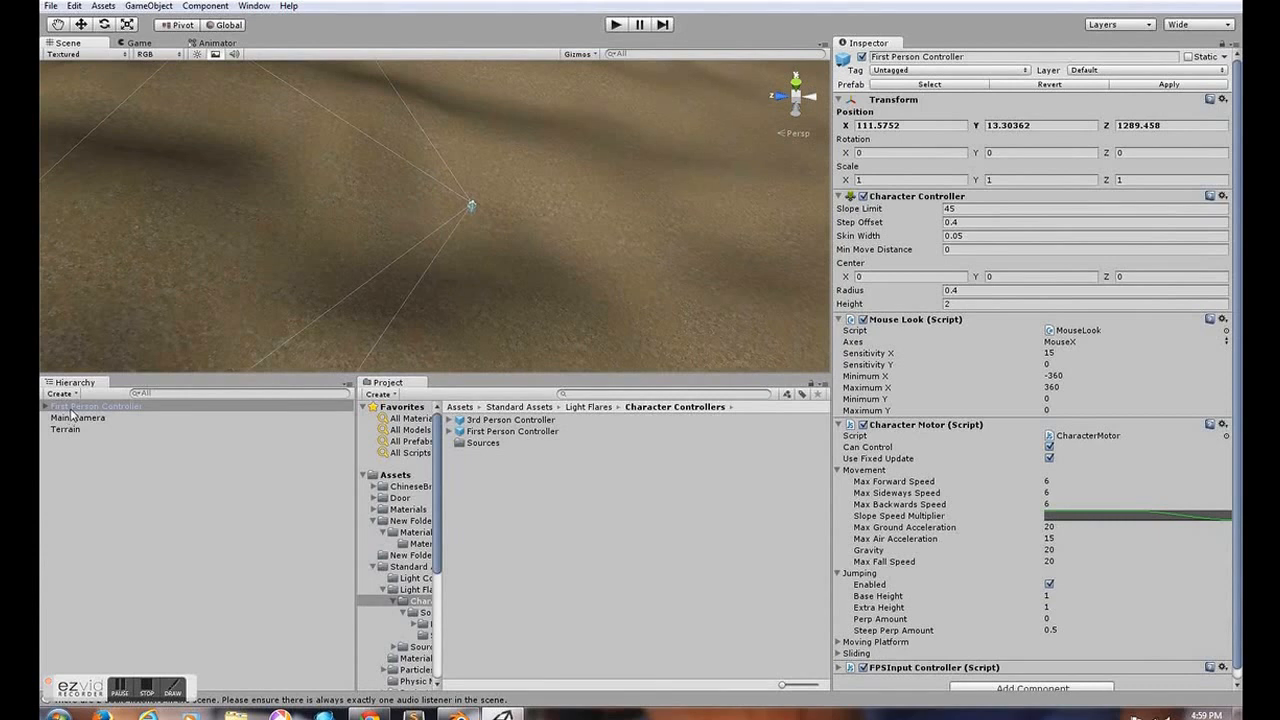
# Step: Raise the First Person Controller out of the ground to about Y 14.23 so its whole capsule stands above the terrain
pyautogui.doubleClick(72, 407)
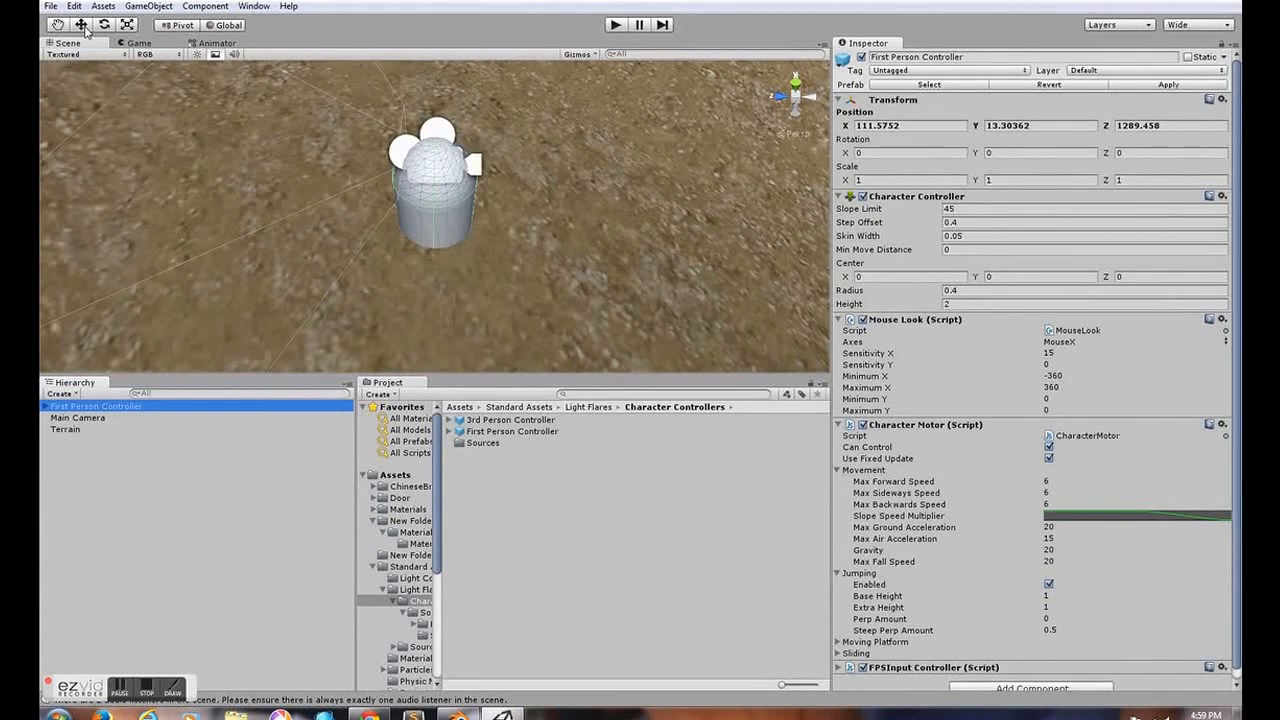
pyautogui.click(81, 24)
pyautogui.scroll(-2, 486, 200)
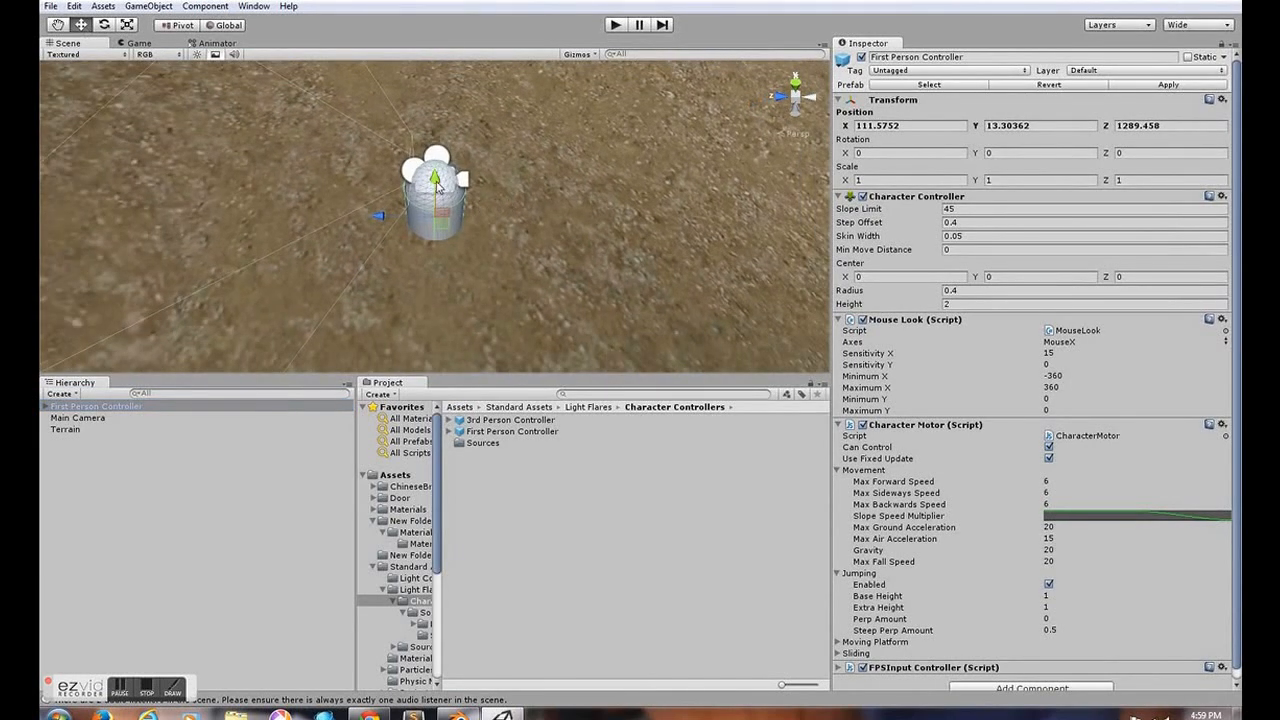
pyautogui.moveTo(436, 185); pyautogui.dragTo(436, 147)
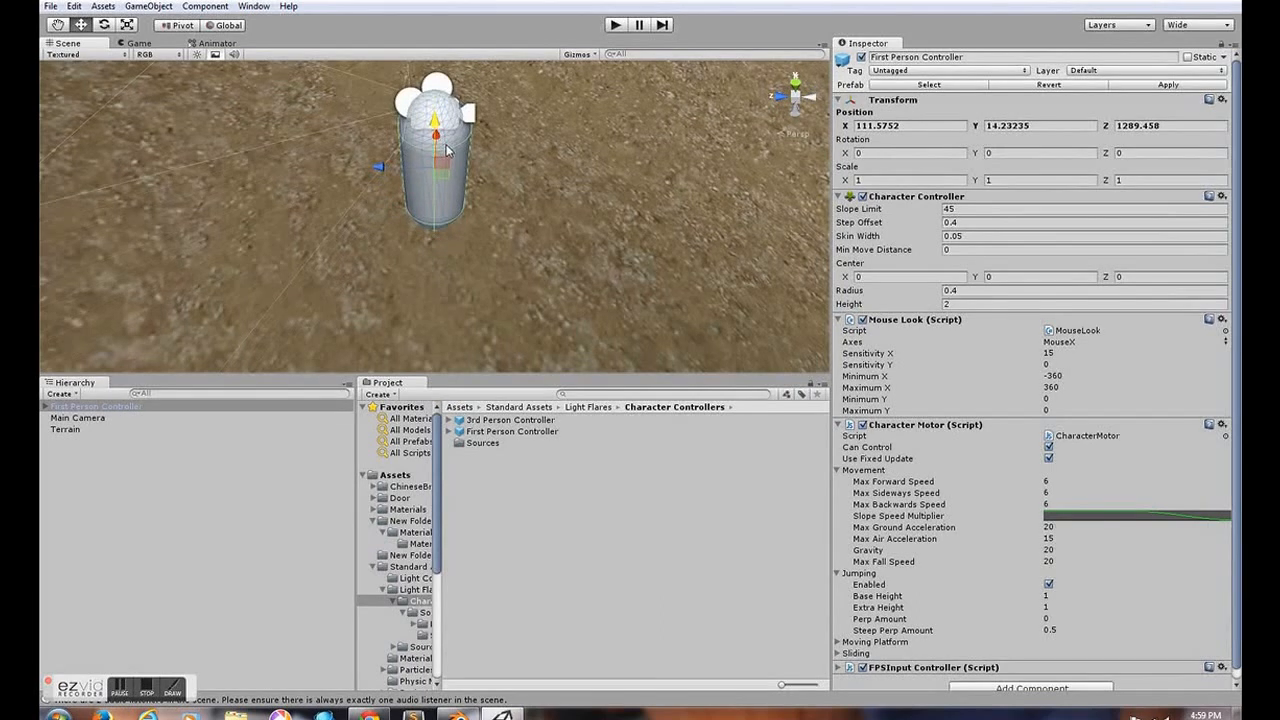
pyautogui.scroll(-2, 436, 251)
pyautogui.scroll(3, 436, 251)
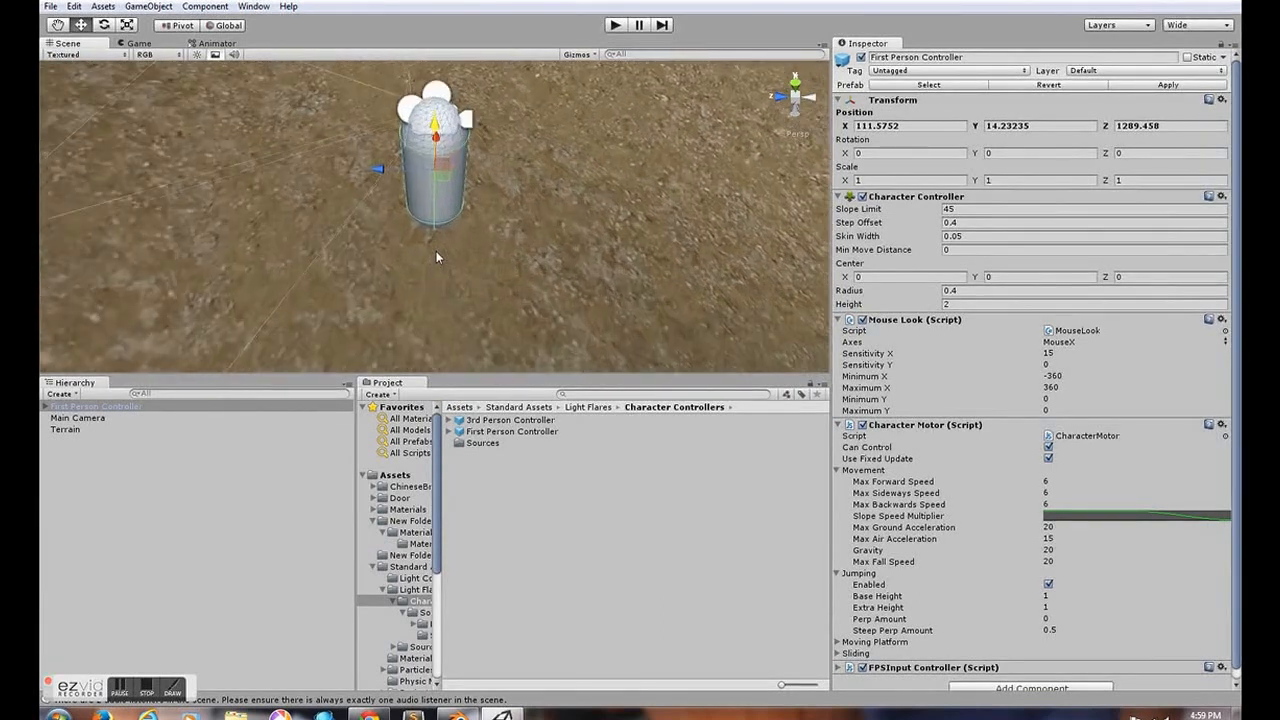
pyautogui.scroll(-2, 436, 251)
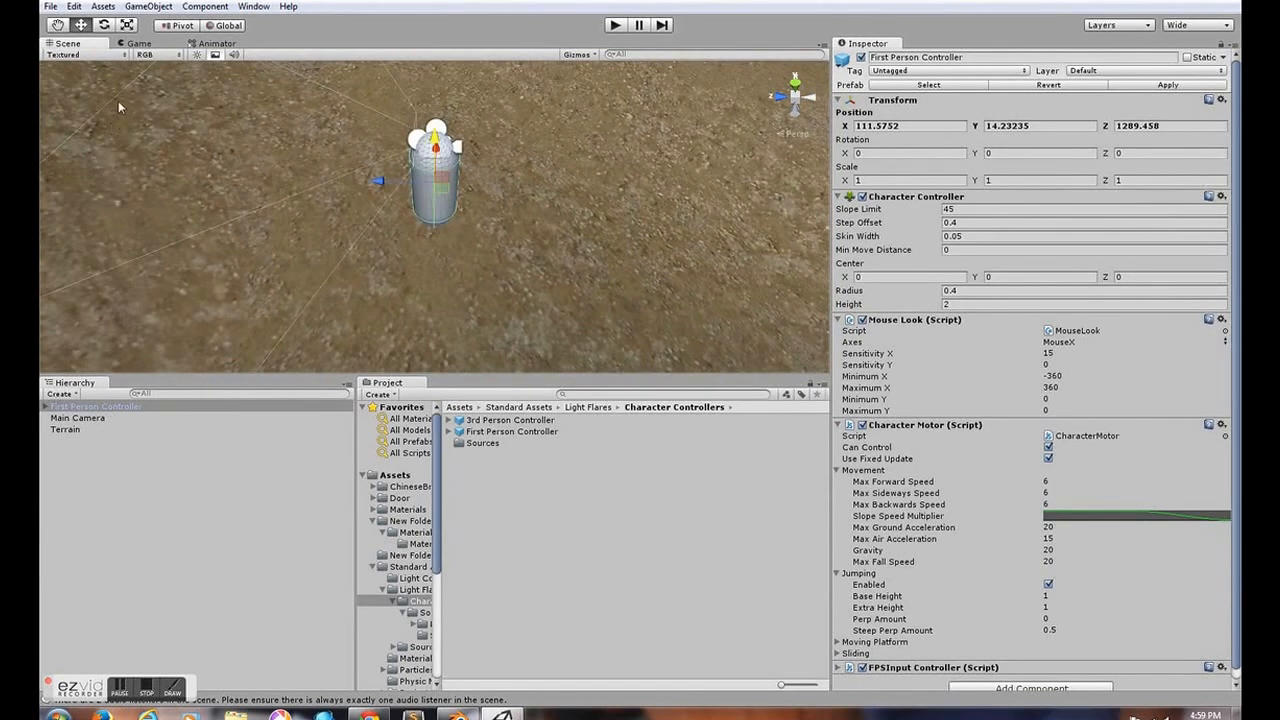
# Step: Stretch the First Person Controller vertically to about Y scale 1.57 and raise it to about Y 14.75
pyautogui.click(130, 24)
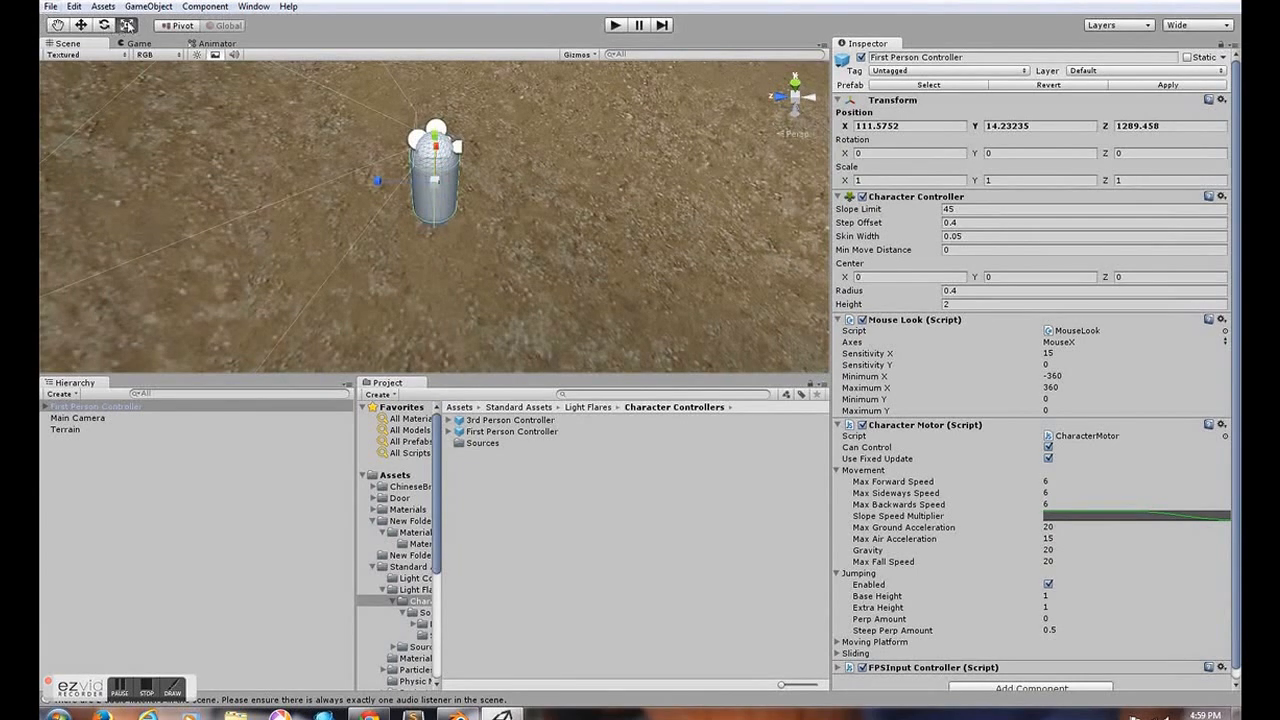
pyautogui.moveTo(436, 133)
pyautogui.mouseDown()
pyautogui.moveTo(436, 100)
pyautogui.moveTo(424, 170)
pyautogui.moveTo(429, 100)
pyautogui.moveTo(429, 171)
pyautogui.moveTo(426, 121)
pyautogui.mouseUp()
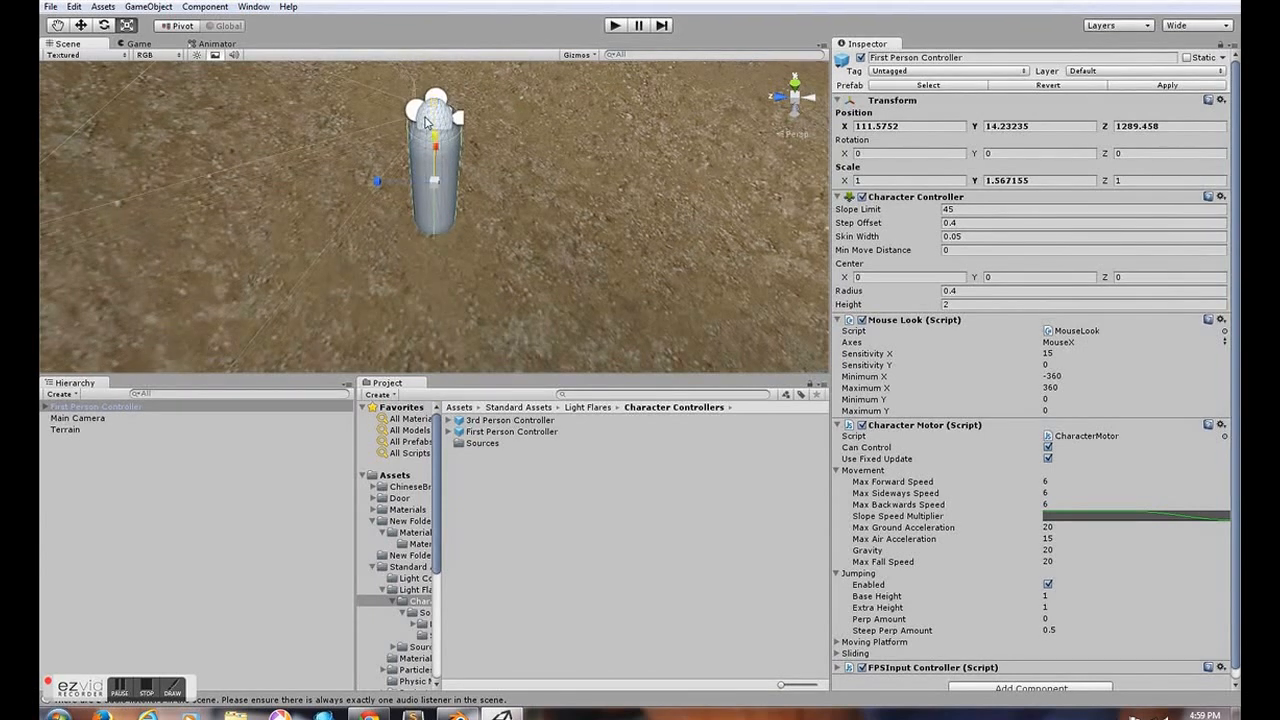
pyautogui.click(82, 26)
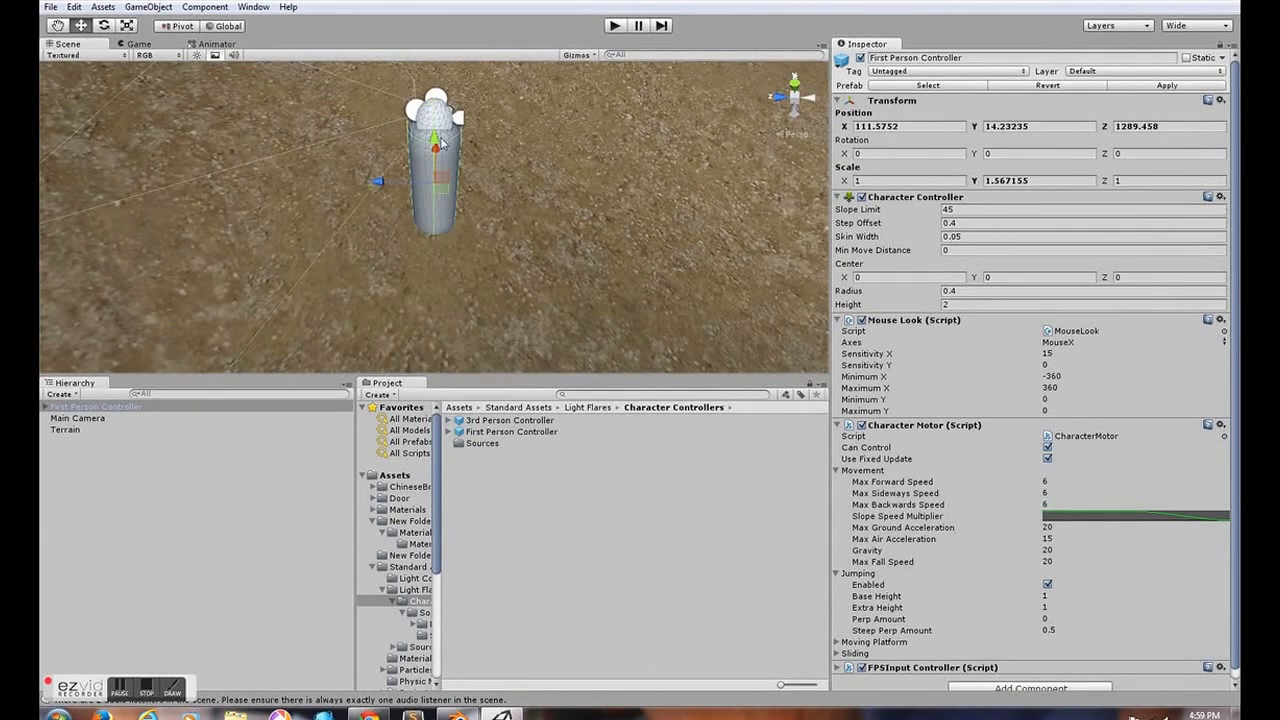
pyautogui.moveTo(434, 137); pyautogui.dragTo(434, 121)
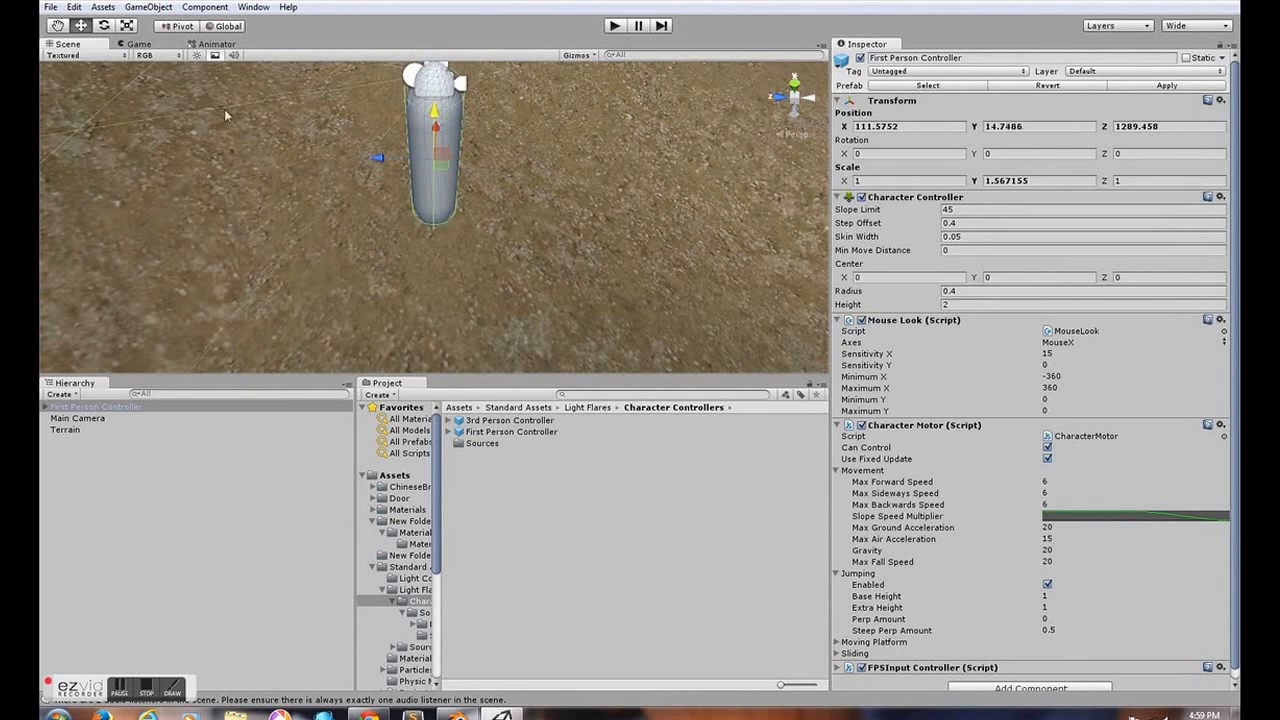
# Step: Tilt the First Person Controller about 28.7 degrees around X, test-run the scene and stop it
pyautogui.click(104, 27)
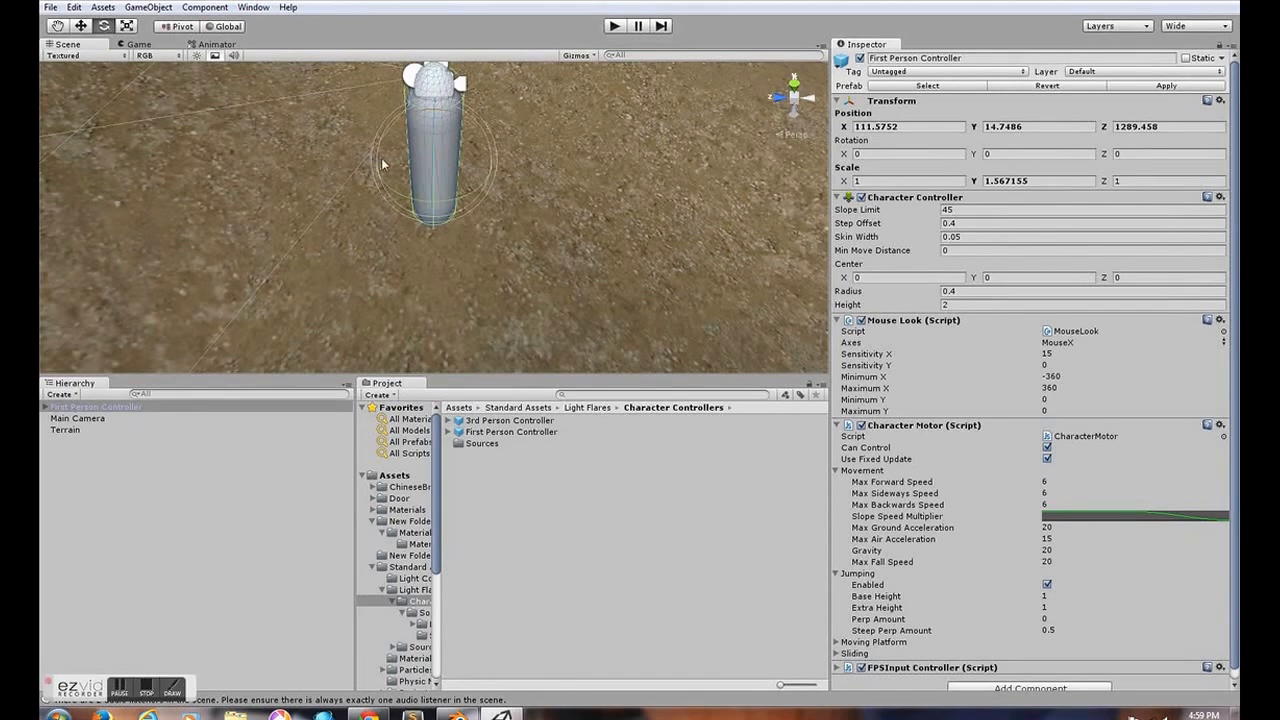
pyautogui.moveTo(419, 117); pyautogui.dragTo(373, 182)
pyautogui.click(602, 30)
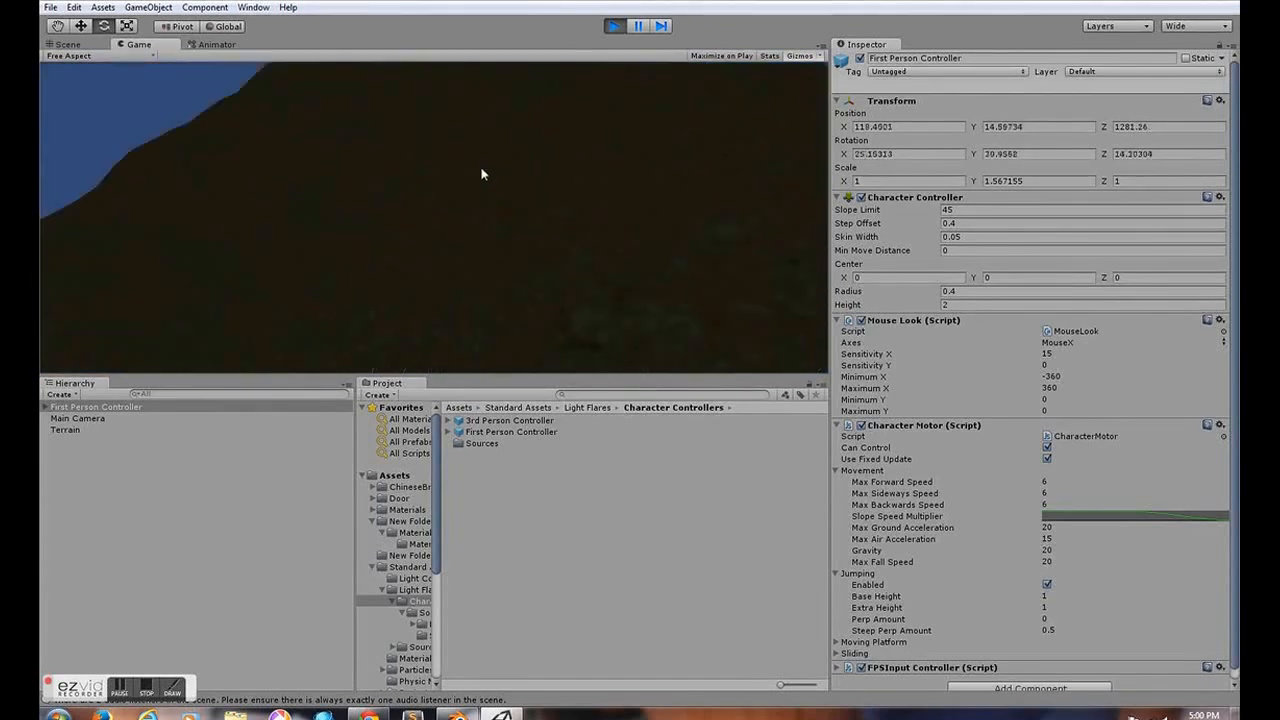
pyautogui.click(614, 26)
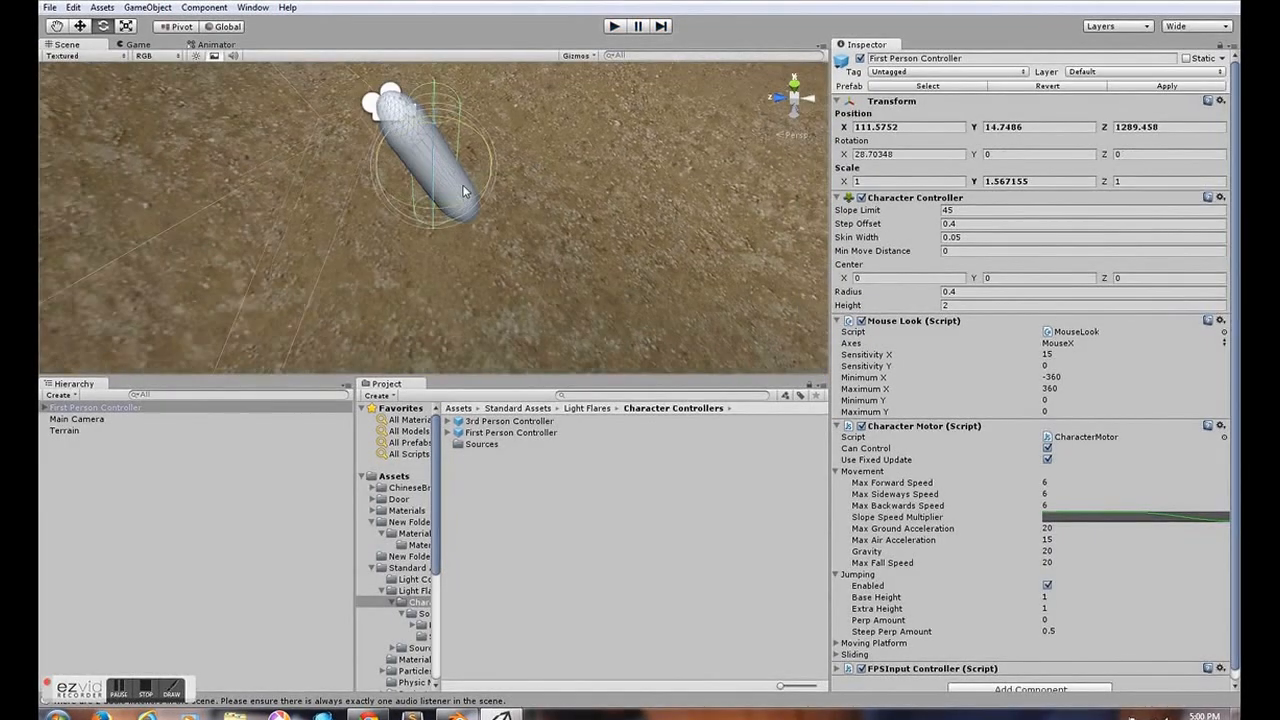
# Step: Rotate the First Person Controller back upright, to about 0.18 degrees around X, and check its stance from near and far
pyautogui.moveTo(420, 134); pyautogui.dragTo(475, 136)
pyautogui.scroll(5, 426, 170)
pyautogui.scroll(-5, 426, 170)
pyautogui.scroll(6, 425, 168)
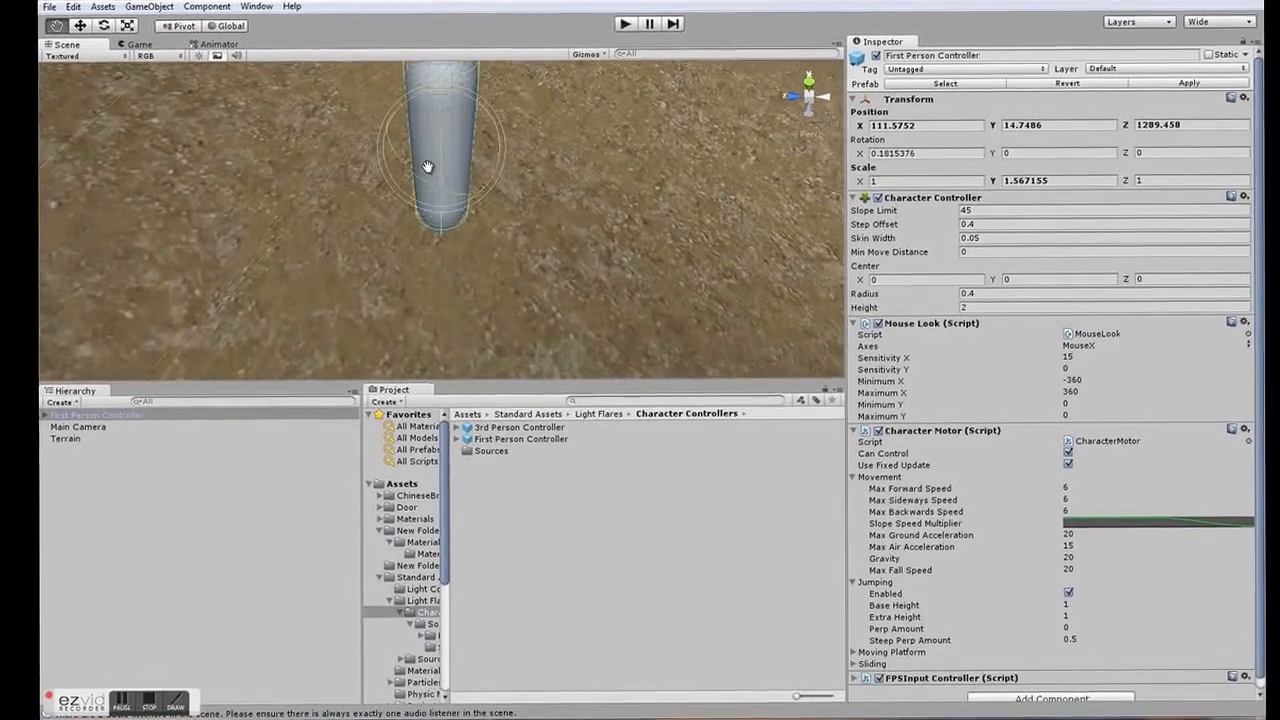
pyautogui.scroll(-6, 430, 200)
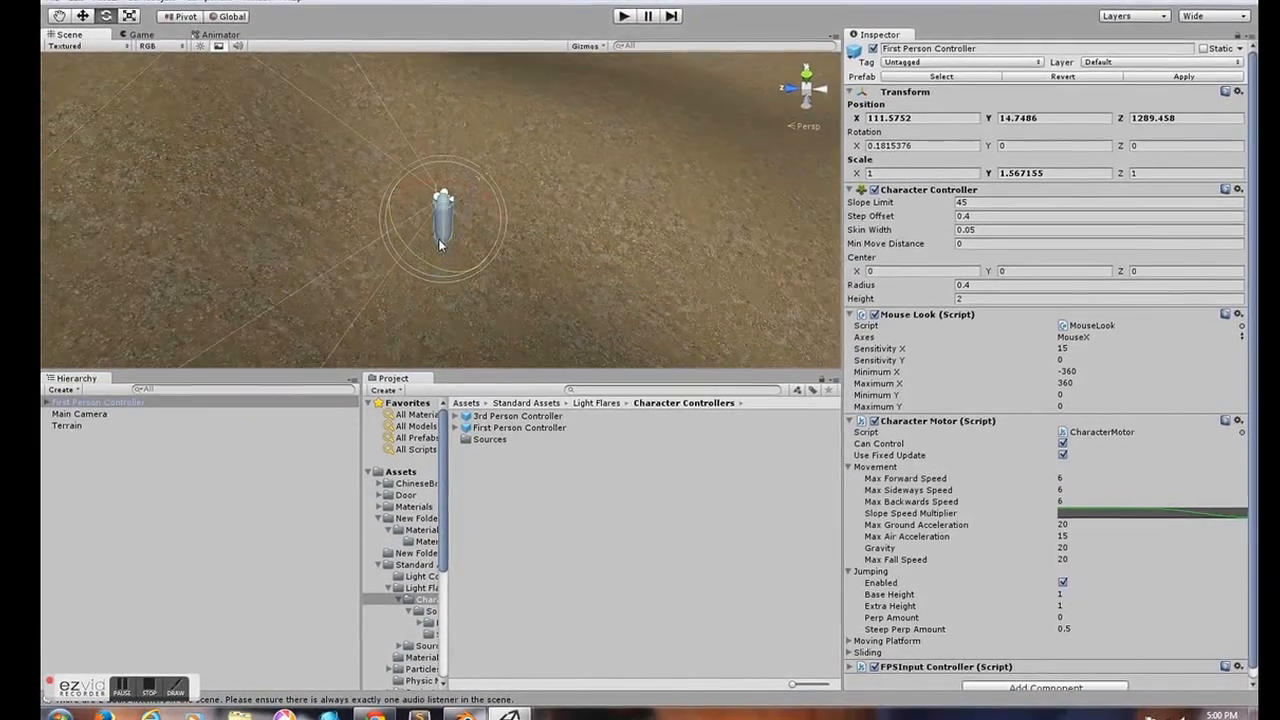
# Step: Move the First Person Controller onto the rocky hill, to about X 177.9, Y 180.8, Z 1594.8
pyautogui.scroll(-6, 420, 240)
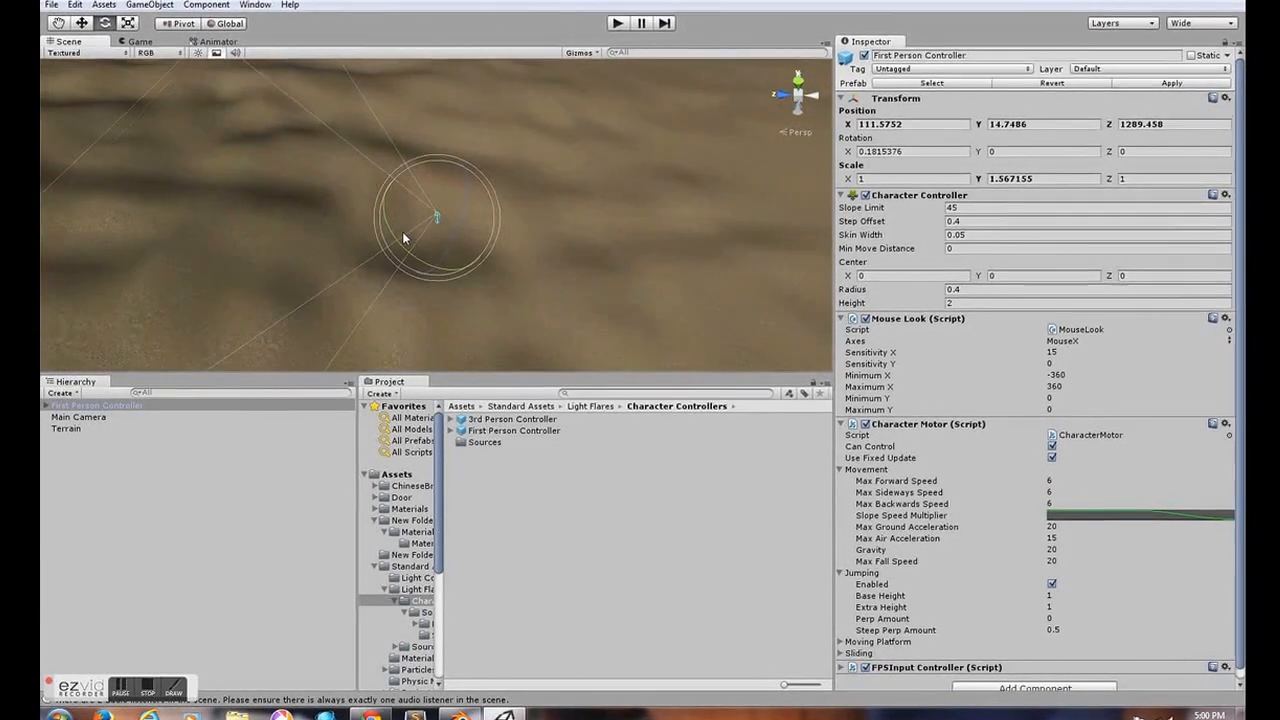
pyautogui.scroll(-8, 404, 238)
pyautogui.moveTo(473, 330); pyautogui.dragTo(692, 440, button='middle')
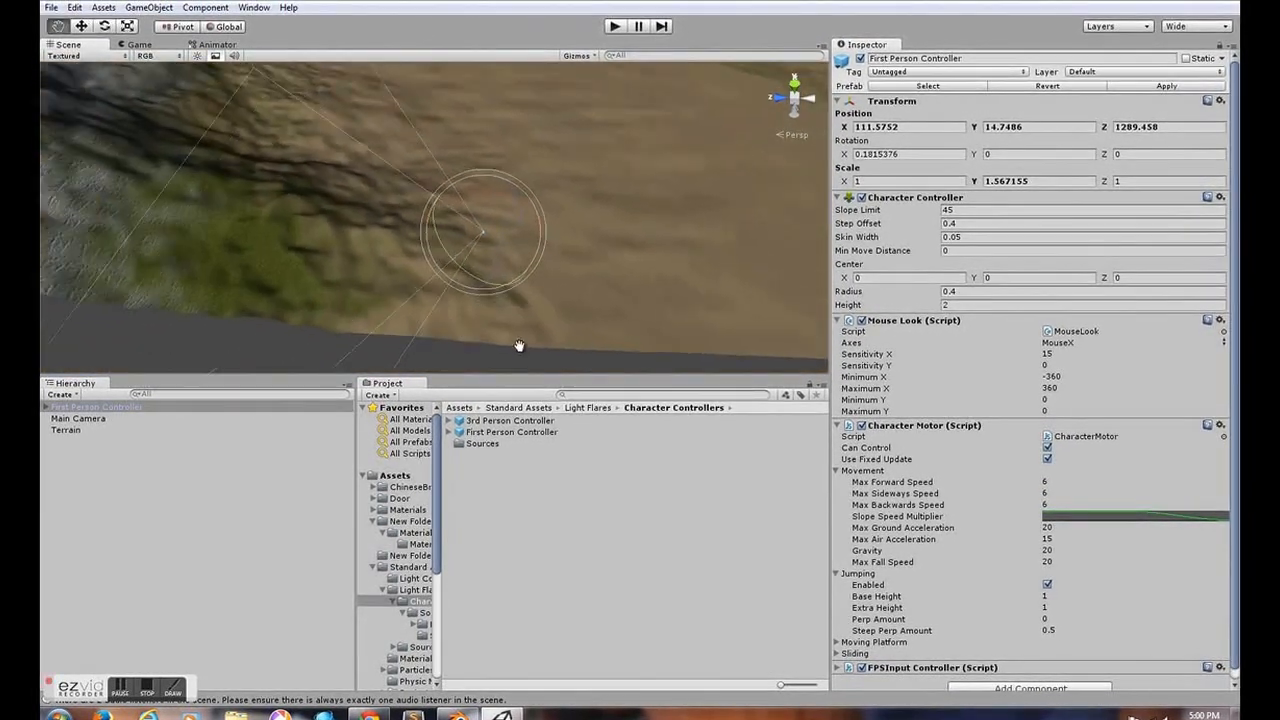
pyautogui.scroll(-7, 432, 250)
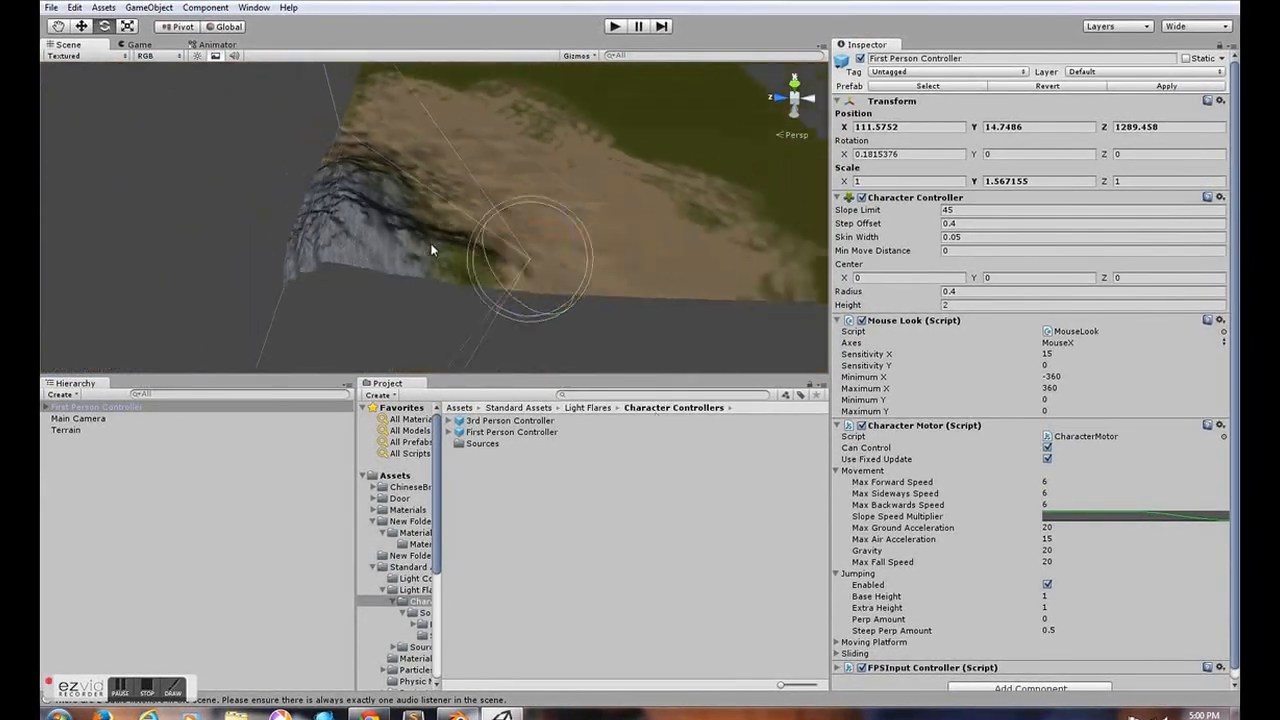
pyautogui.scroll(-5, 431, 245)
pyautogui.scroll(2, 431, 245)
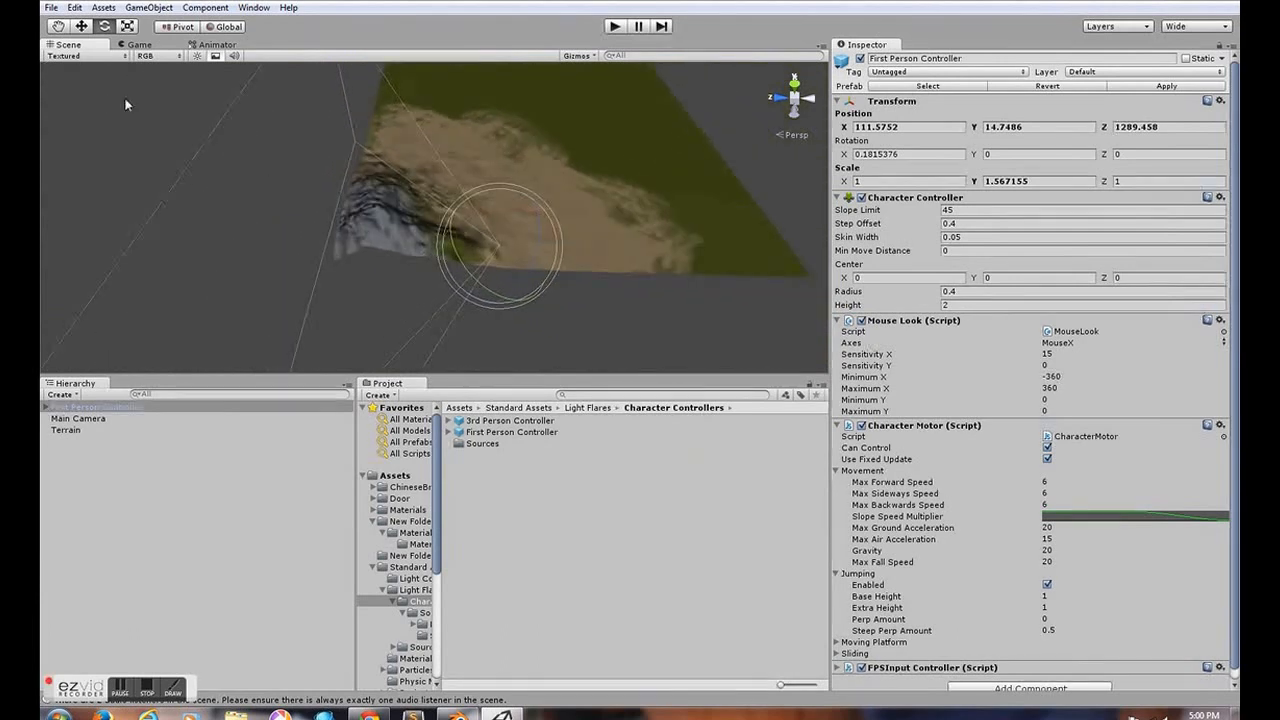
pyautogui.click(82, 26)
pyautogui.moveTo(467, 236); pyautogui.dragTo(416, 172)
pyautogui.scroll(10, 415, 172)
pyautogui.scroll(3, 415, 176)
pyautogui.moveTo(415, 176); pyautogui.dragTo(372, 149, button='middle')
pyautogui.scroll(3, 488, 276)
# Step: Add a point light above the terrain
pyautogui.scroll(-12, 373, 165)
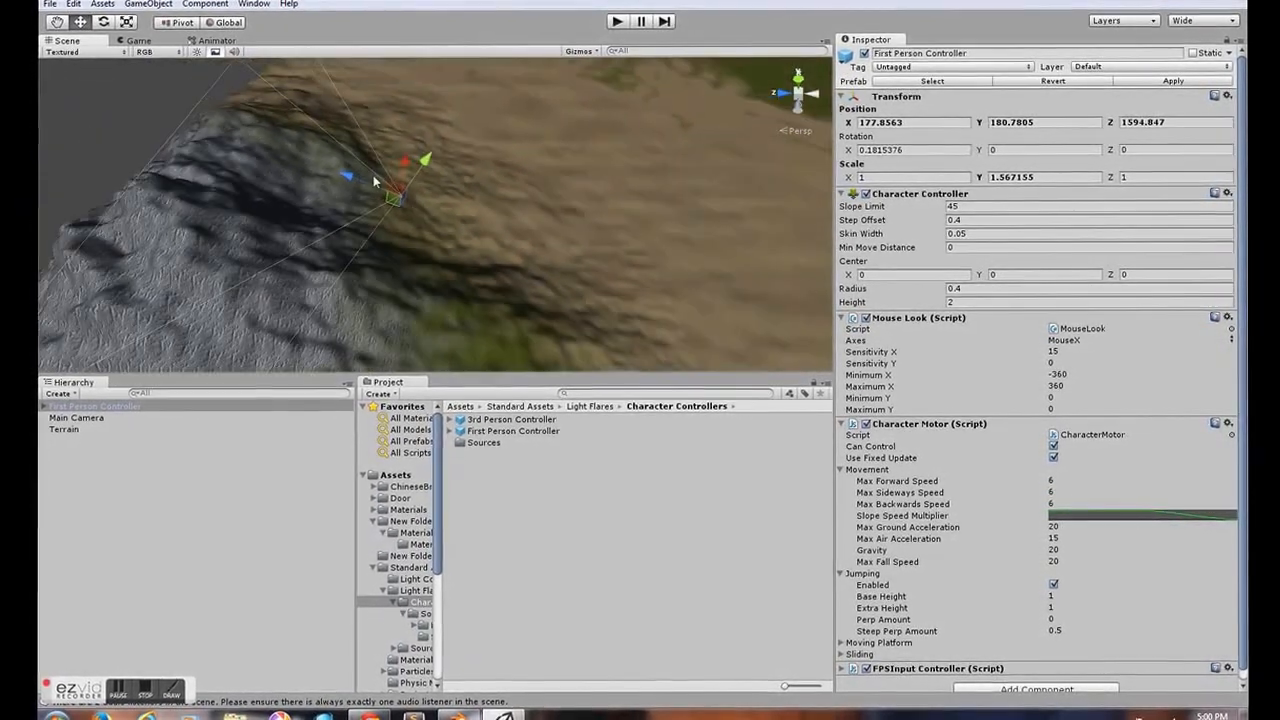
pyautogui.scroll(-3, 385, 217)
pyautogui.moveTo(385, 217); pyautogui.dragTo(344, 232, button='middle')
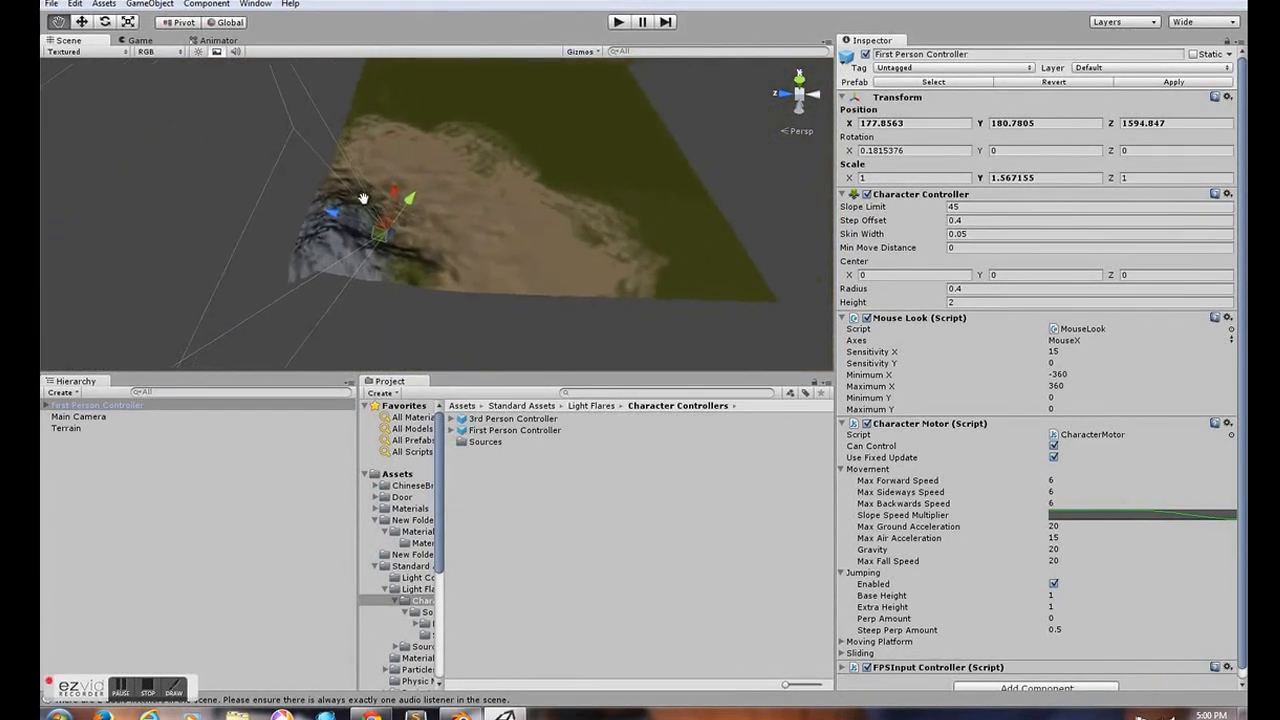
pyautogui.scroll(3, 344, 232)
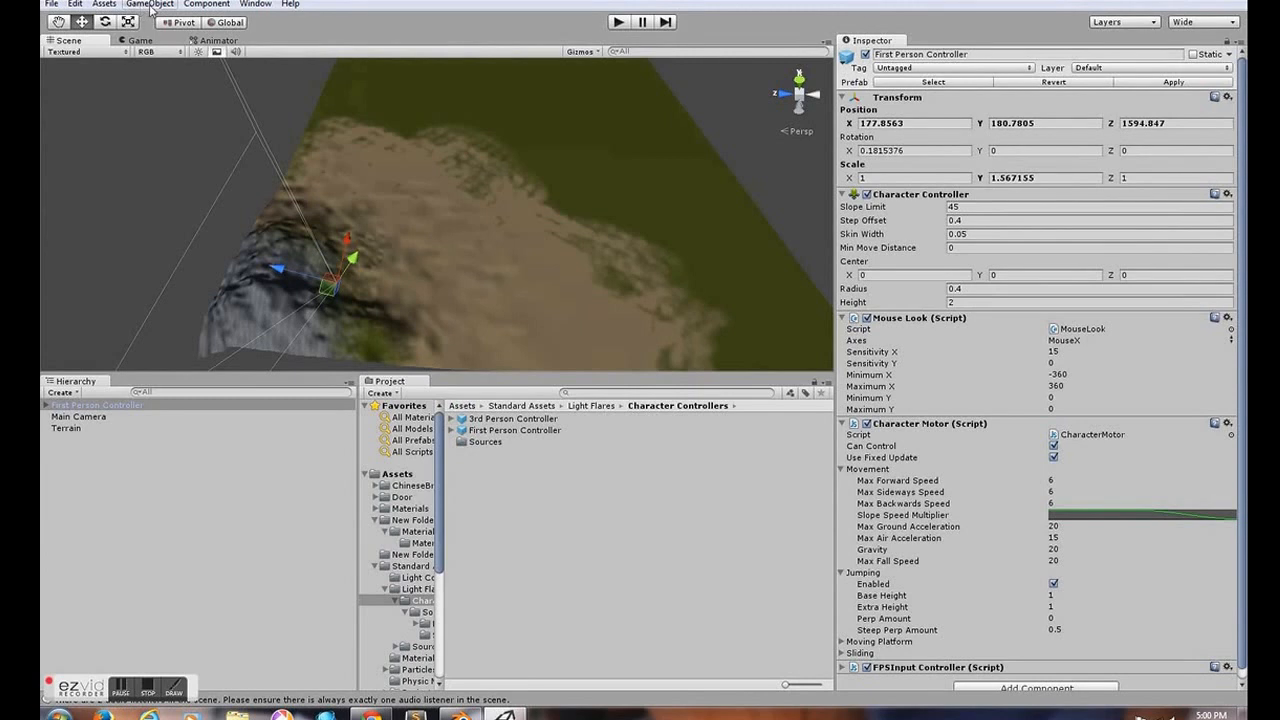
pyautogui.click(150, 5)
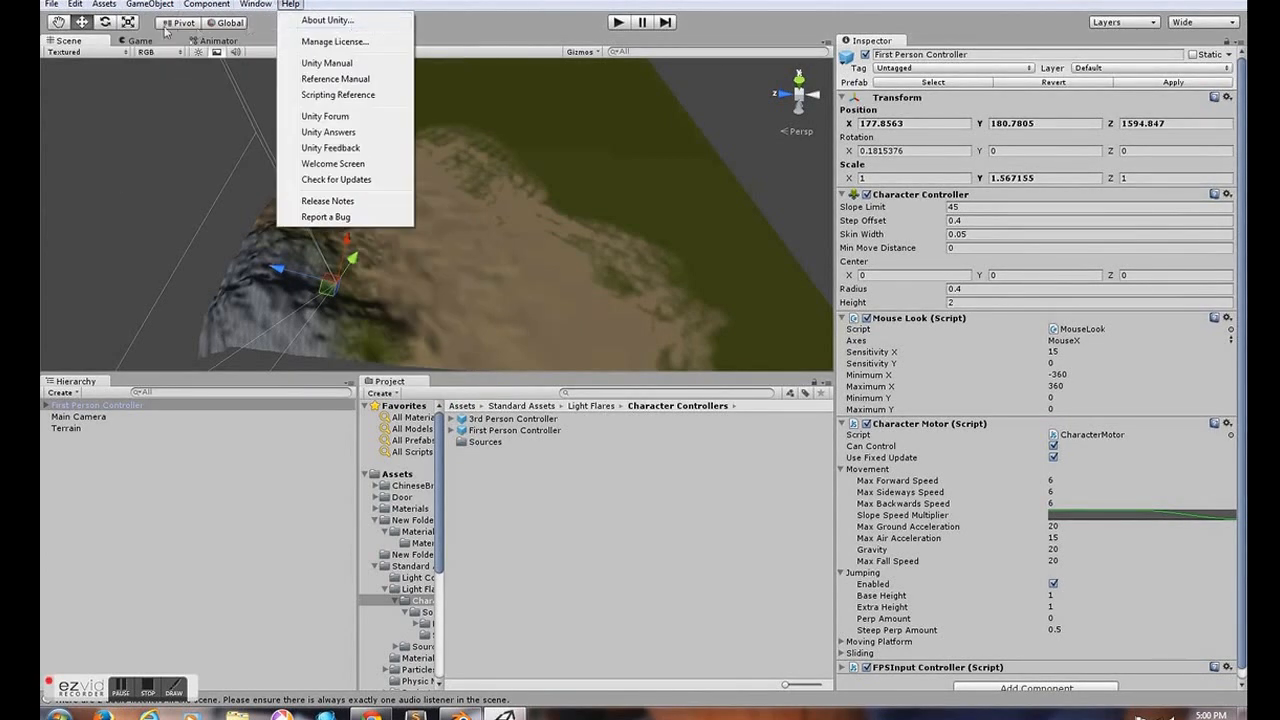
pyautogui.moveTo(153, 14)
pyautogui.moveTo(161, 40)
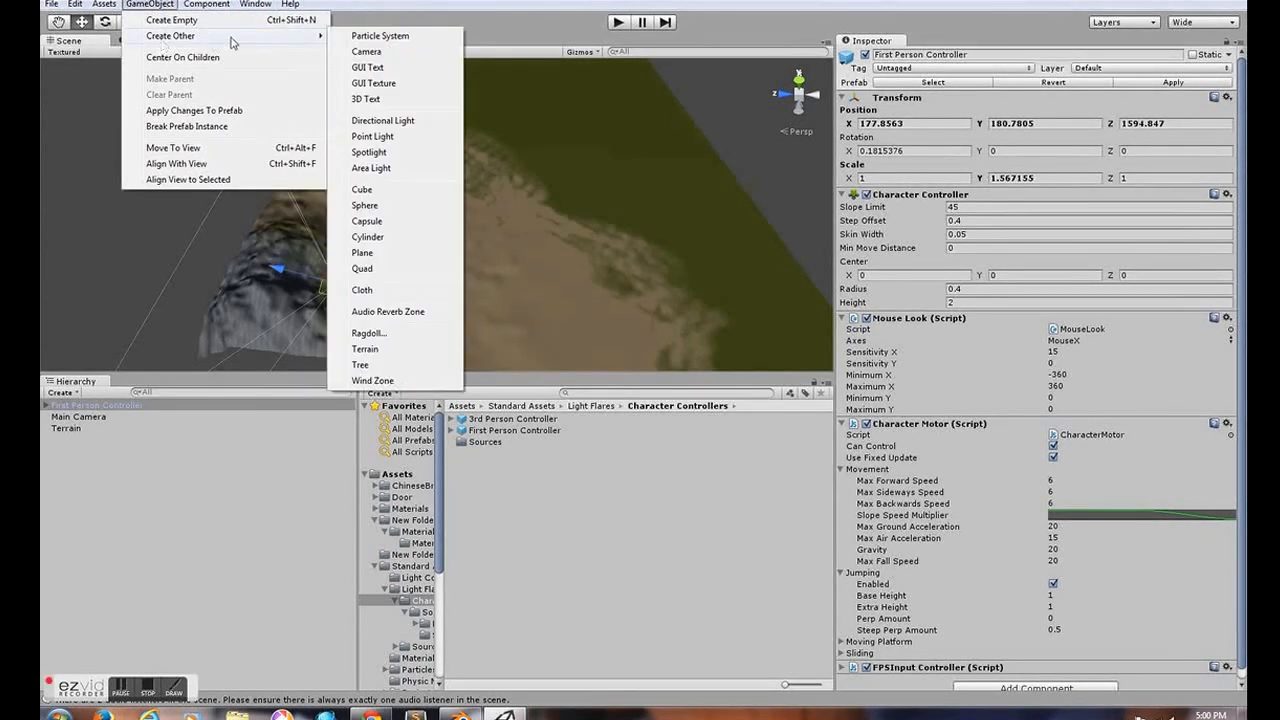
pyautogui.click(388, 138)
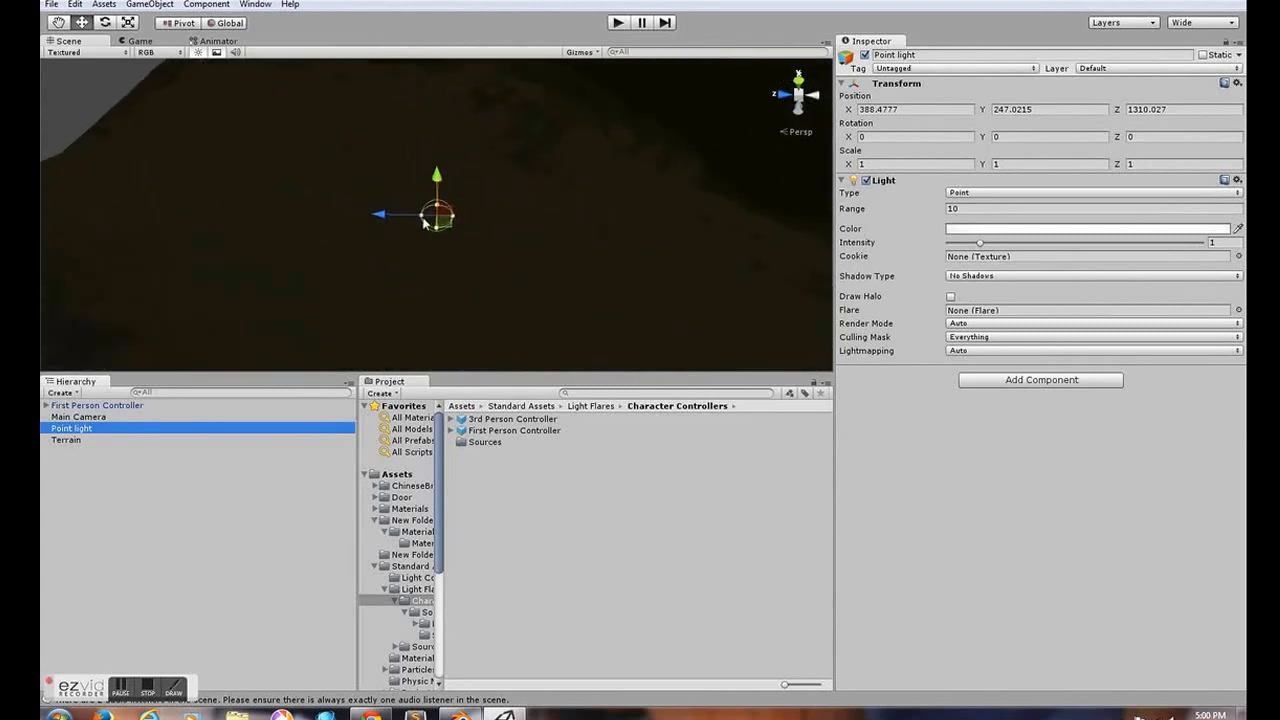
# Step: Enlarge the point light's range to about 1117 using its gizmo in the scene
pyautogui.moveTo(422, 222); pyautogui.dragTo(422, 222)
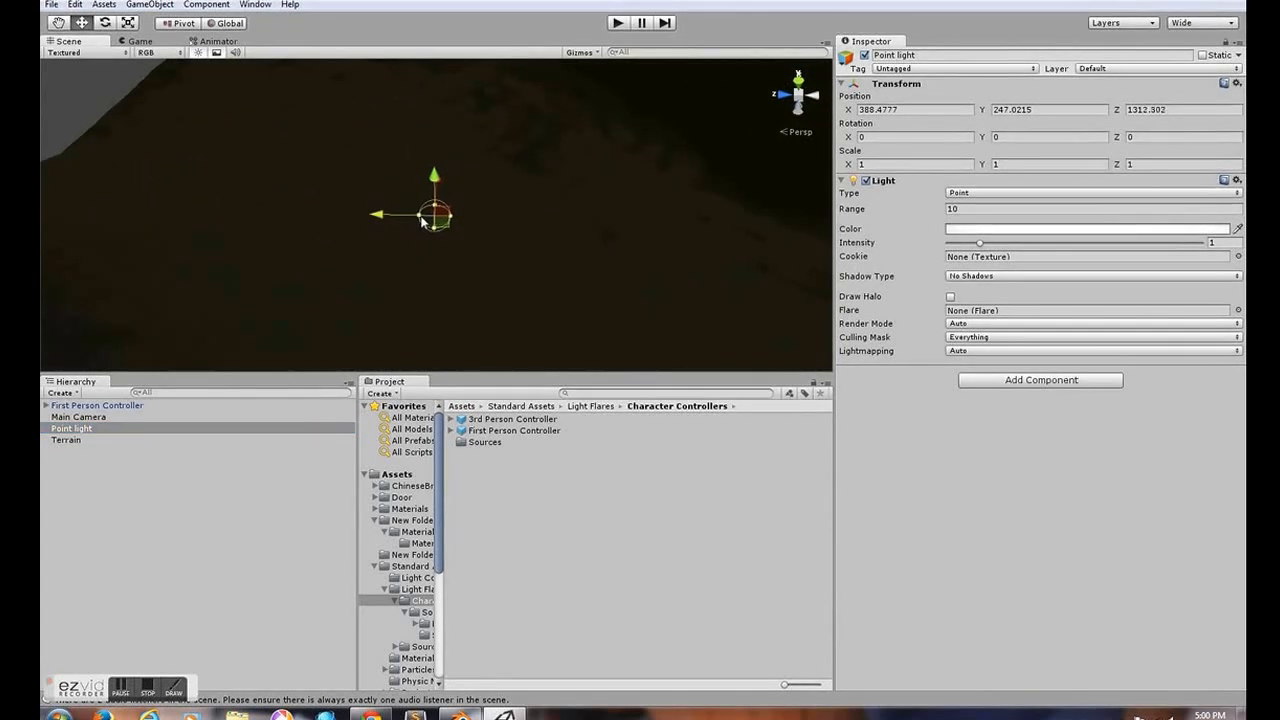
pyautogui.click(429, 236)
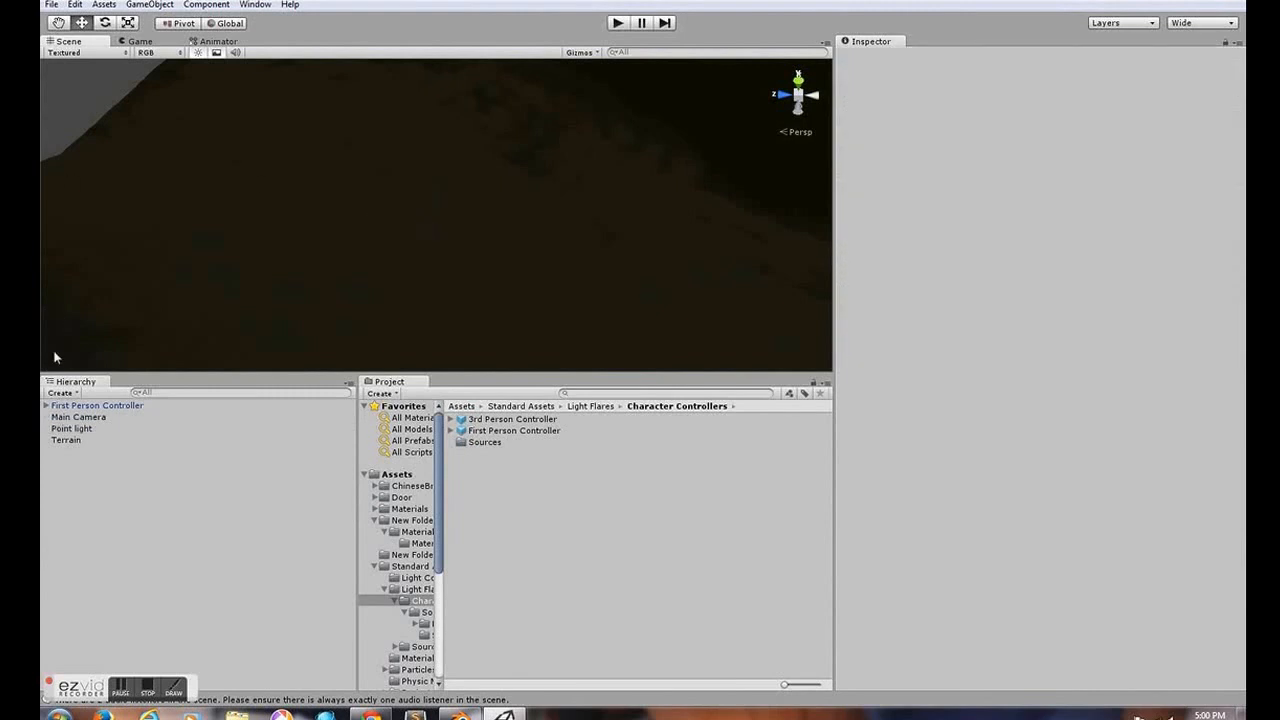
pyautogui.click(82, 428)
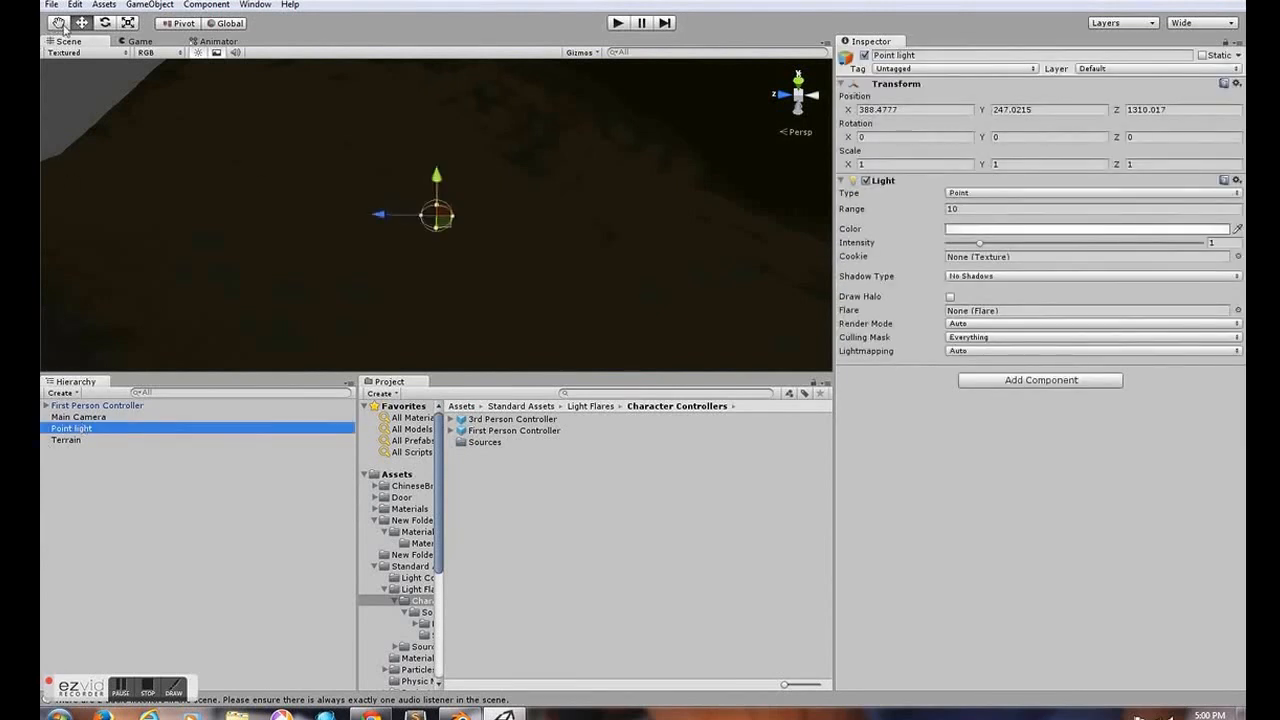
pyautogui.moveTo(450, 408); pyautogui.dragTo(536, 160)
pyautogui.scroll(-2, 536, 160)
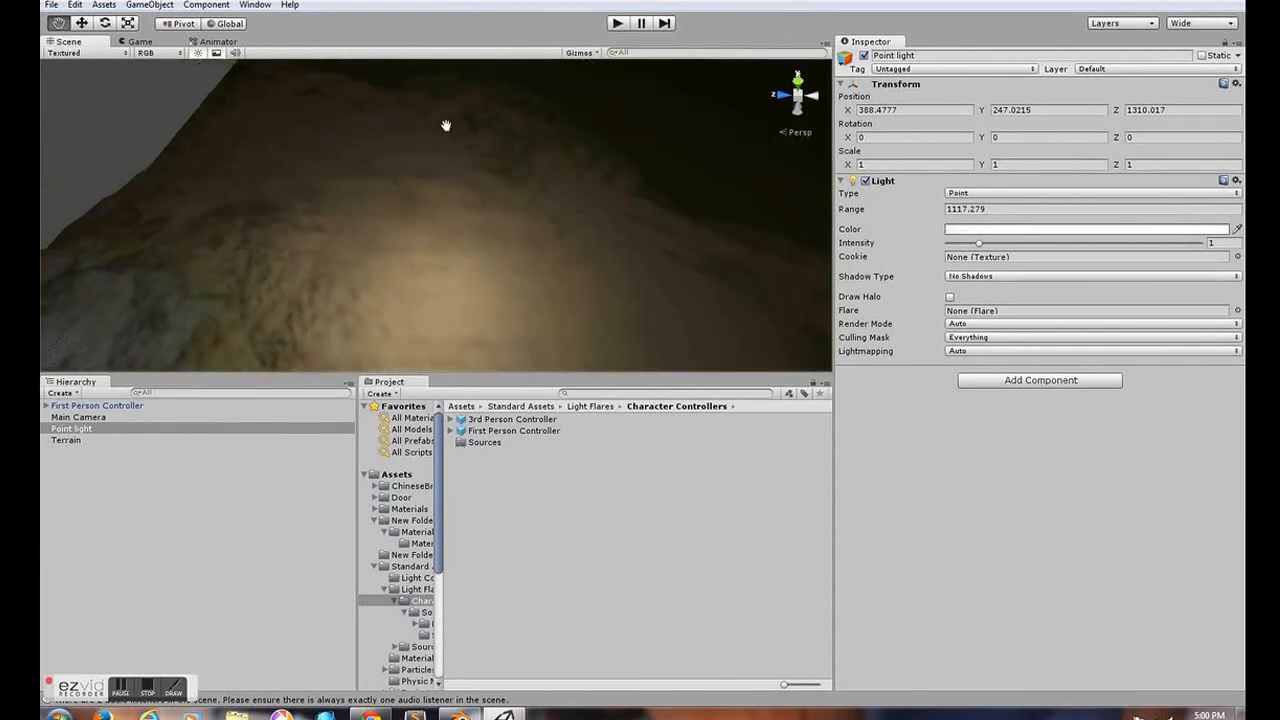
pyautogui.scroll(-10, 446, 125)
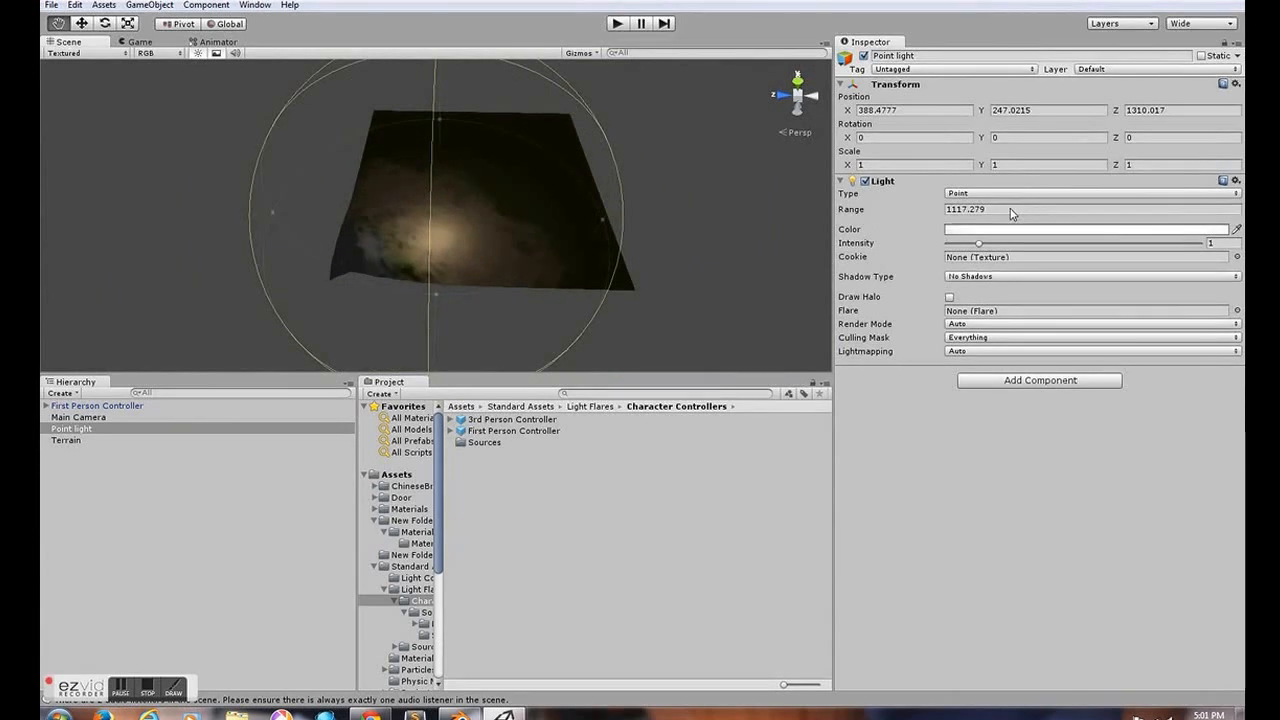
# Step: Set the point light's range to 10000 and its intensity to 1.14
pyautogui.press('BackSpace')
pyautogui.write('100000')
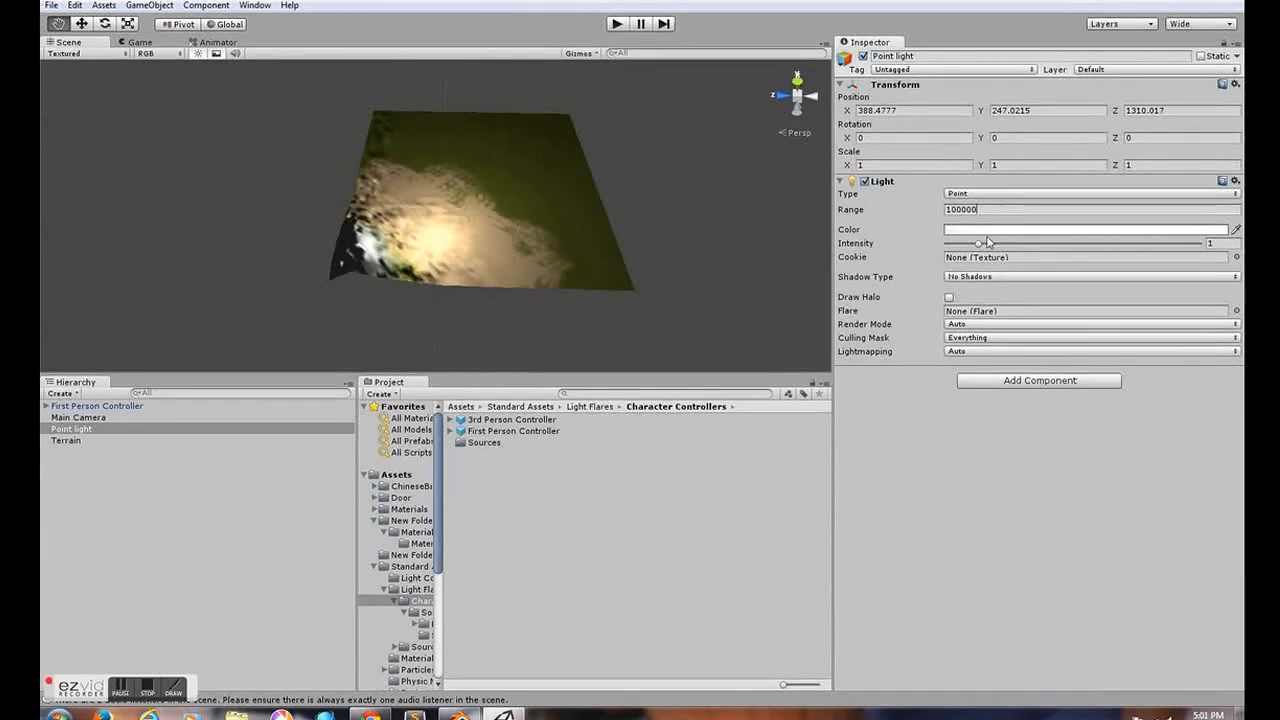
pyautogui.press('BackSpace')
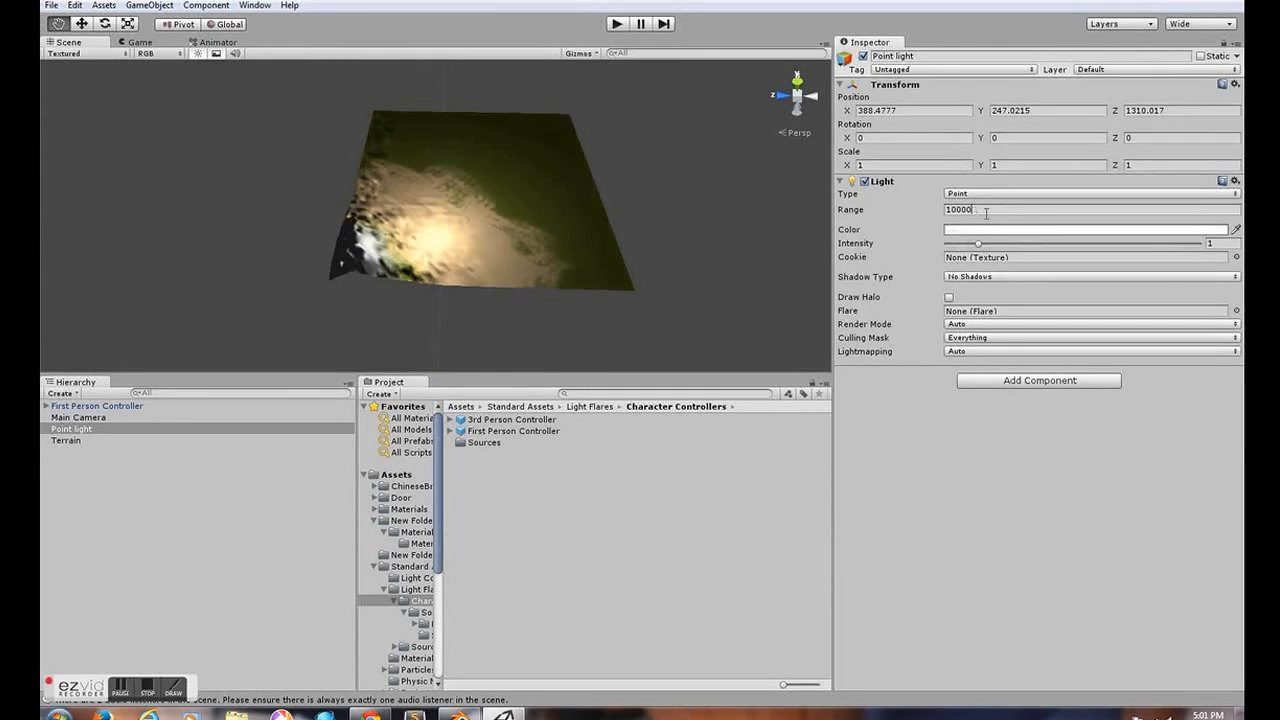
pyautogui.moveTo(979, 247)
pyautogui.mouseDown()
pyautogui.moveTo(1200, 228)
pyautogui.moveTo(971, 267)
pyautogui.moveTo(985, 265)
pyautogui.mouseUp()
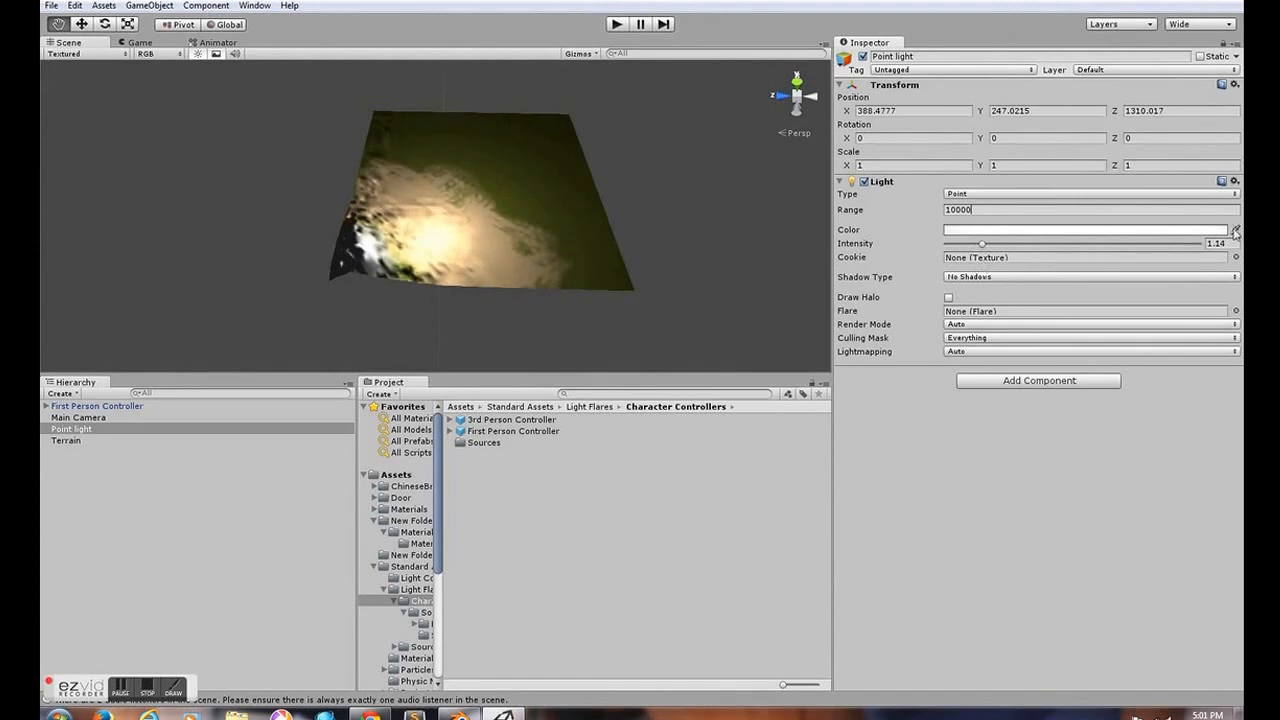
# Step: Change the point light's color to a tan brown sampled from the scene
pyautogui.scroll(2, 712, 288)
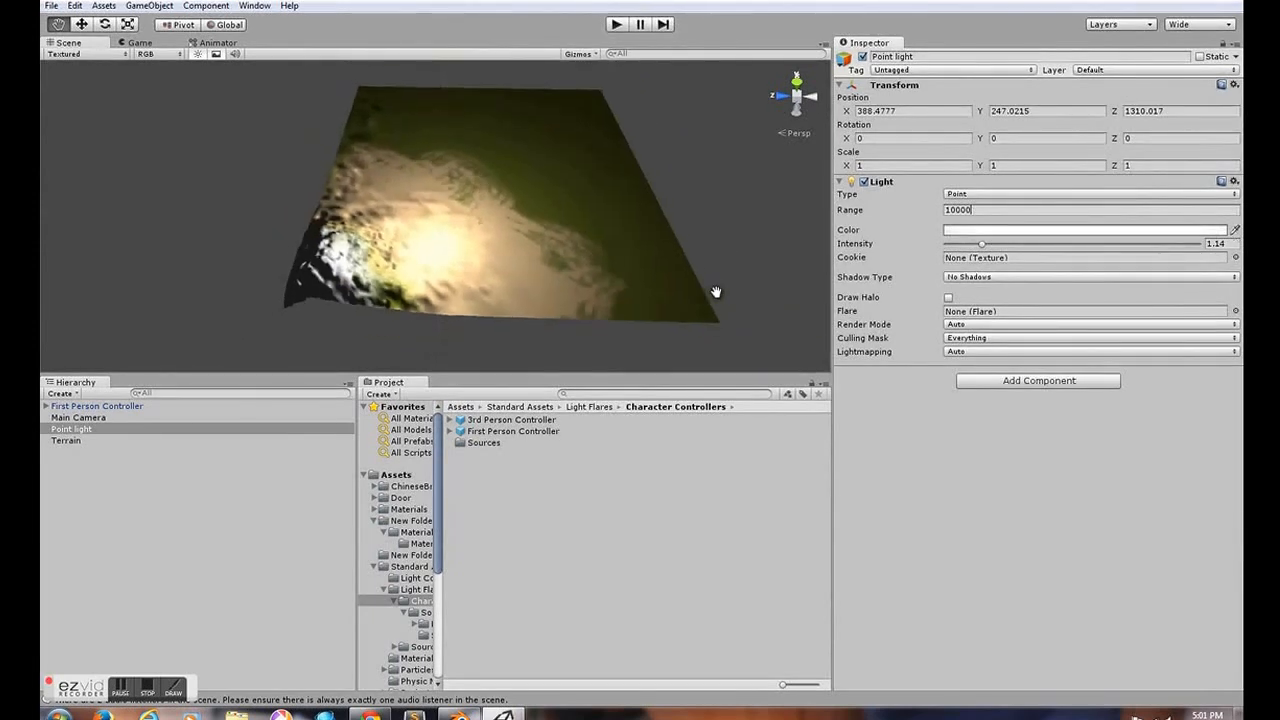
pyautogui.scroll(2, 712, 288)
pyautogui.scroll(-2, 705, 288)
pyautogui.scroll(3, 703, 287)
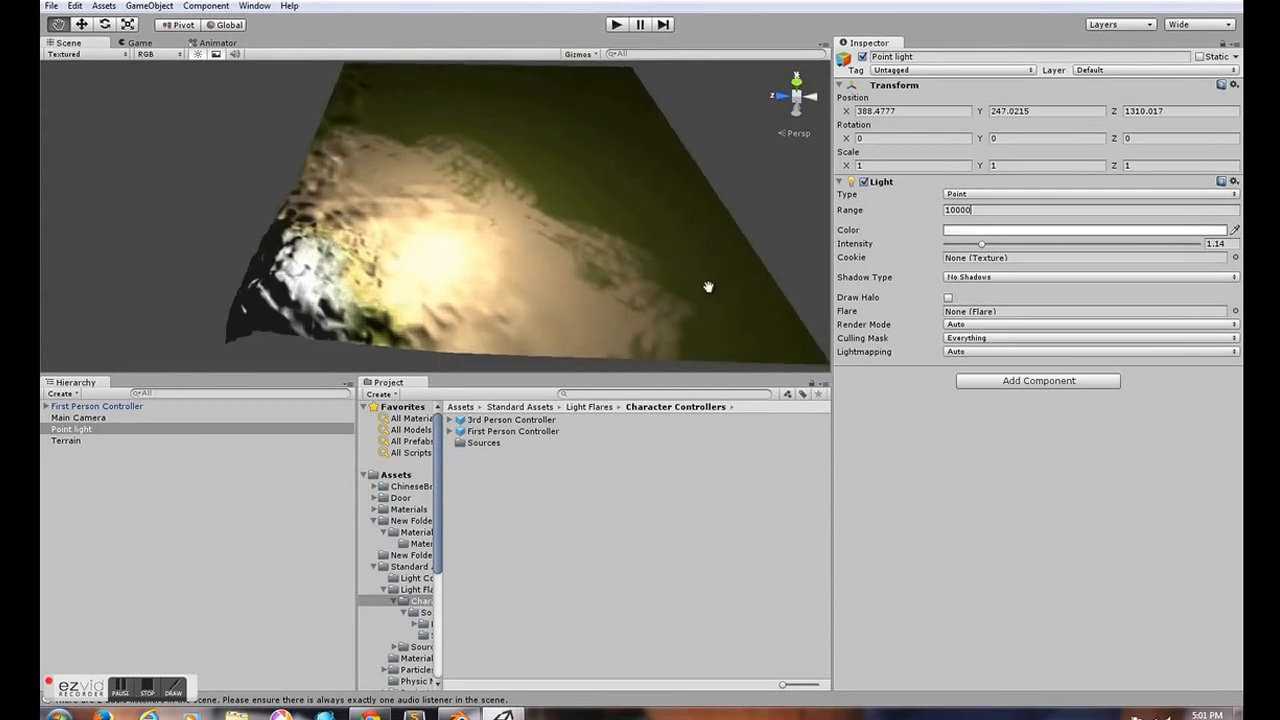
pyautogui.moveTo(709, 286); pyautogui.dragTo(660, 240)
pyautogui.scroll(-2, 660, 240)
pyautogui.moveTo(677, 346); pyautogui.dragTo(715, 336)
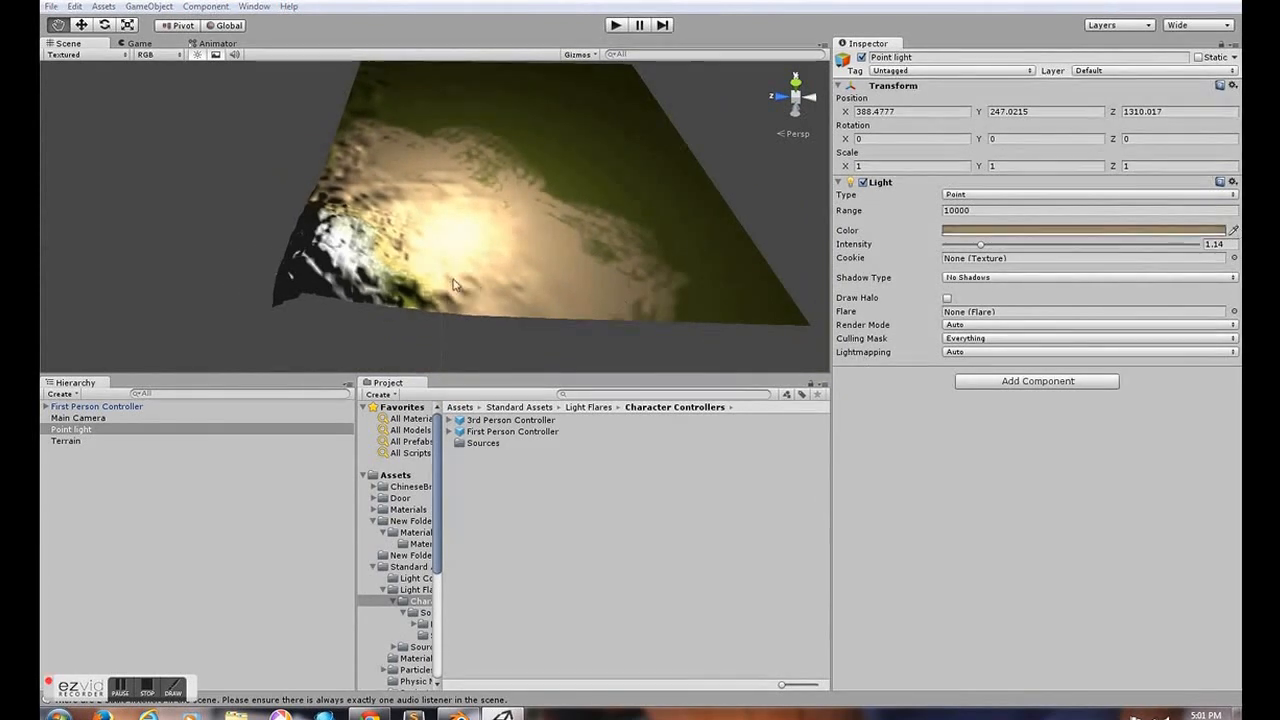
# Step: Set the point light's color to a muted yellow with RGB values 182, 182, 127
pyautogui.click(1233, 229)
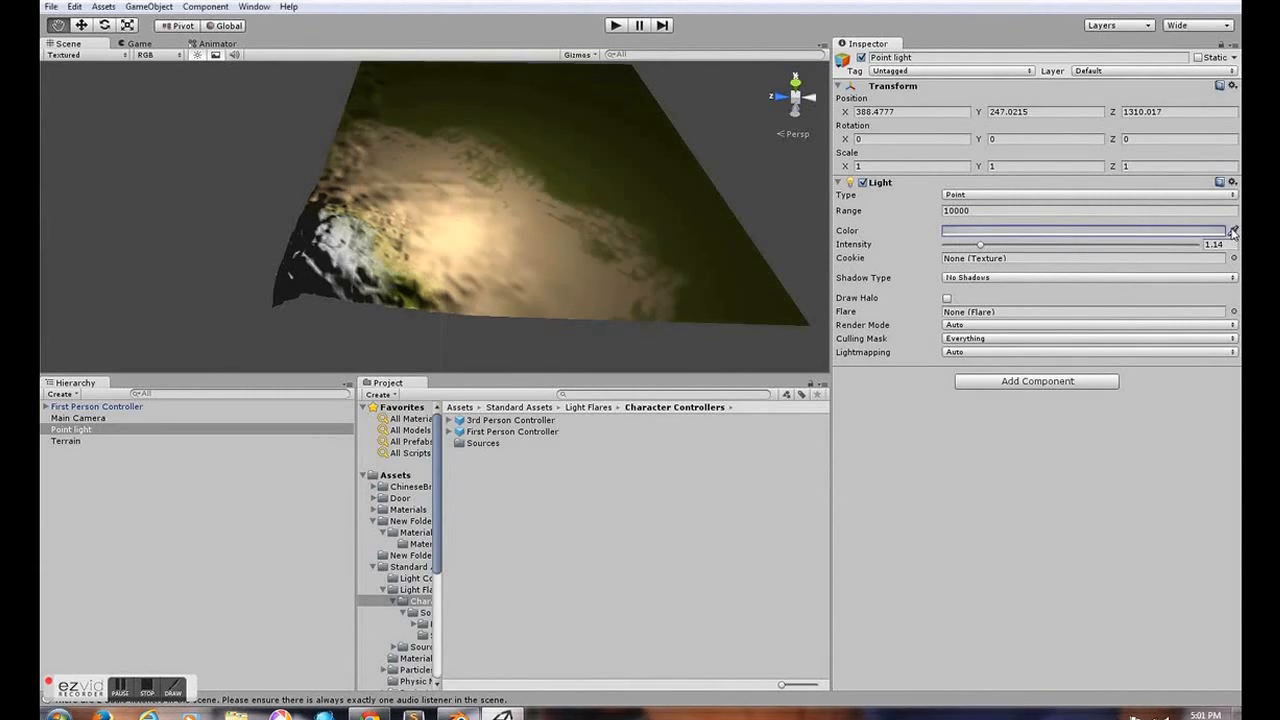
pyautogui.click(1186, 233)
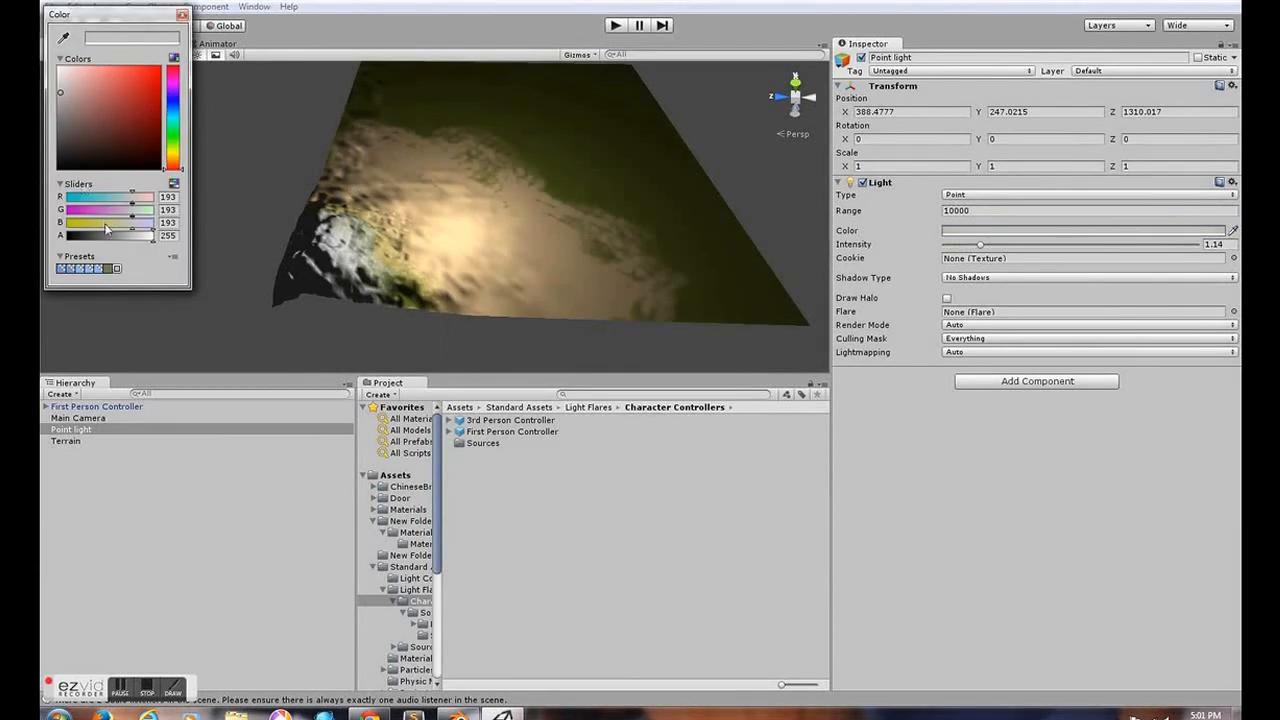
pyautogui.moveTo(105, 224); pyautogui.dragTo(92, 224)
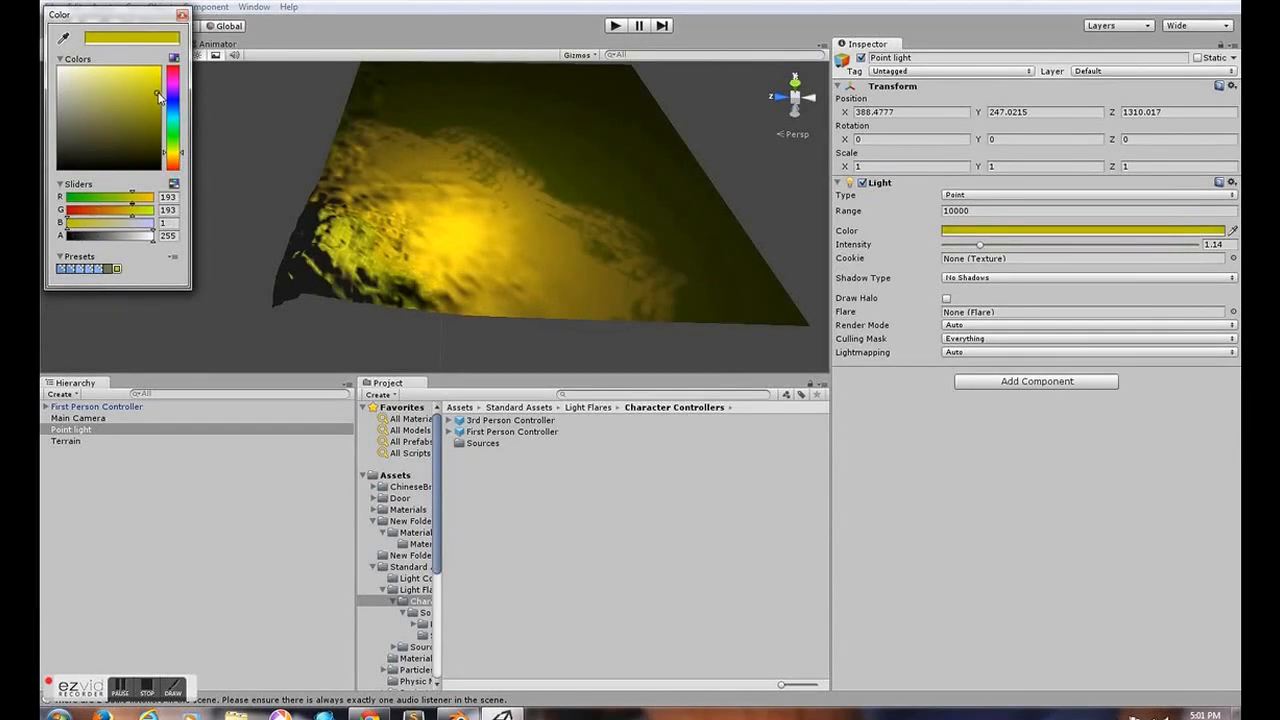
pyautogui.moveTo(134, 111); pyautogui.dragTo(90, 97)
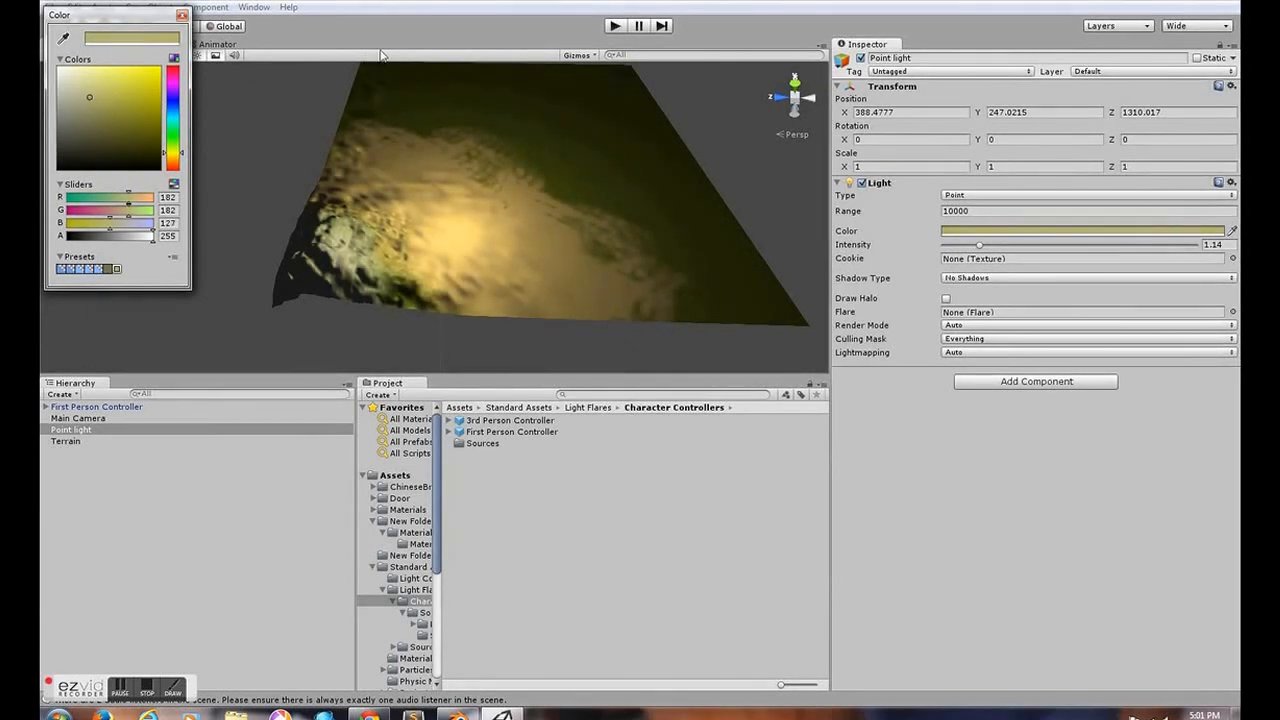
pyautogui.scroll(-4, 463, 280)
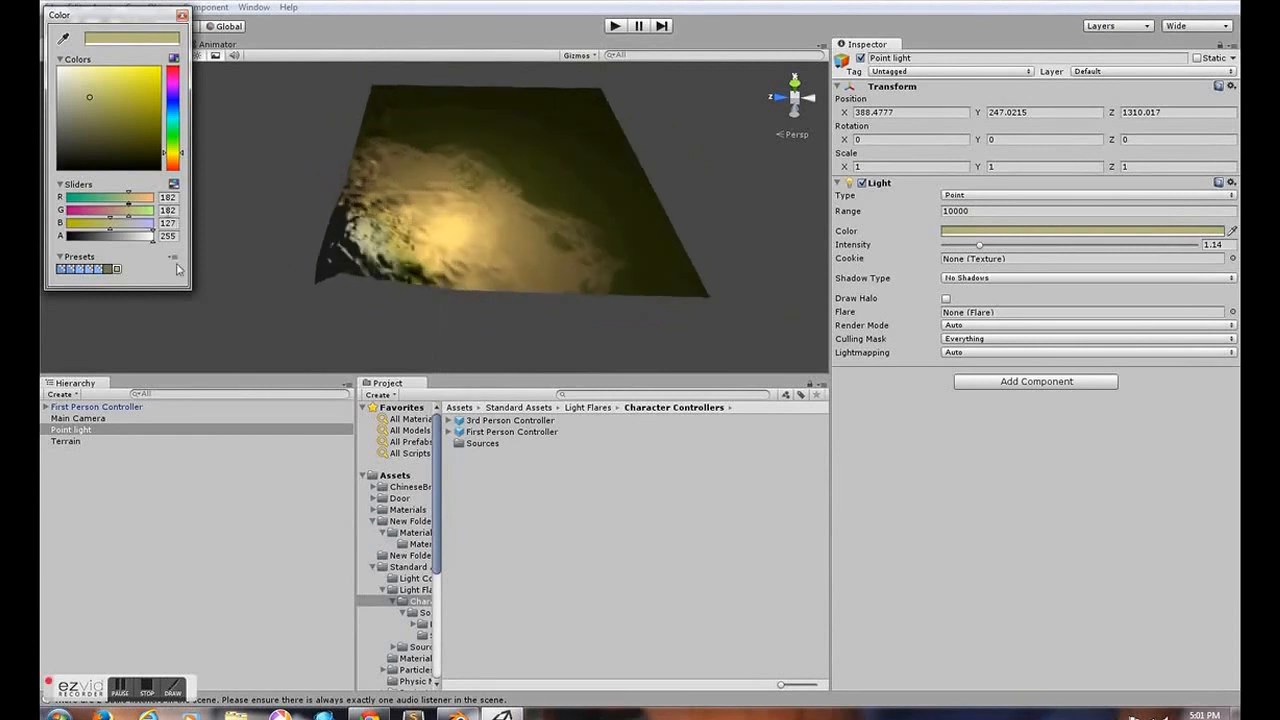
pyautogui.click(182, 15)
pyautogui.scroll(8, 571, 263)
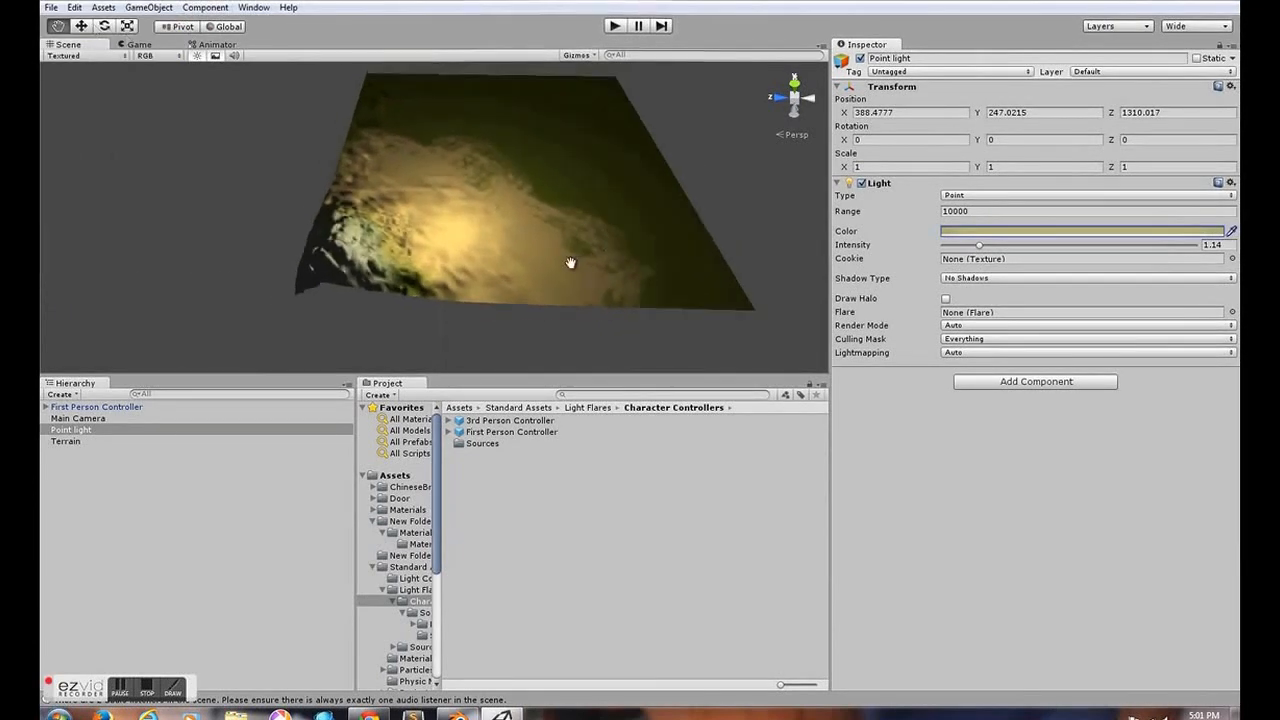
pyautogui.scroll(-6, 557, 254)
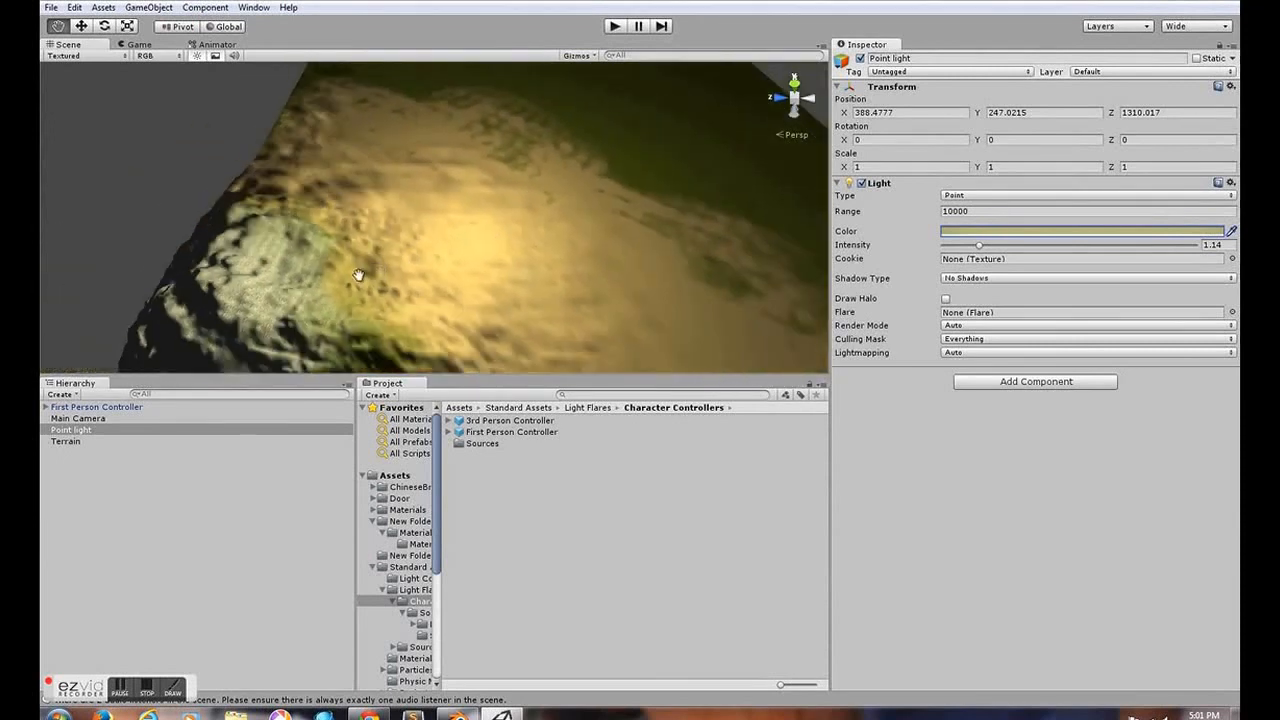
pyautogui.click(51, 8)
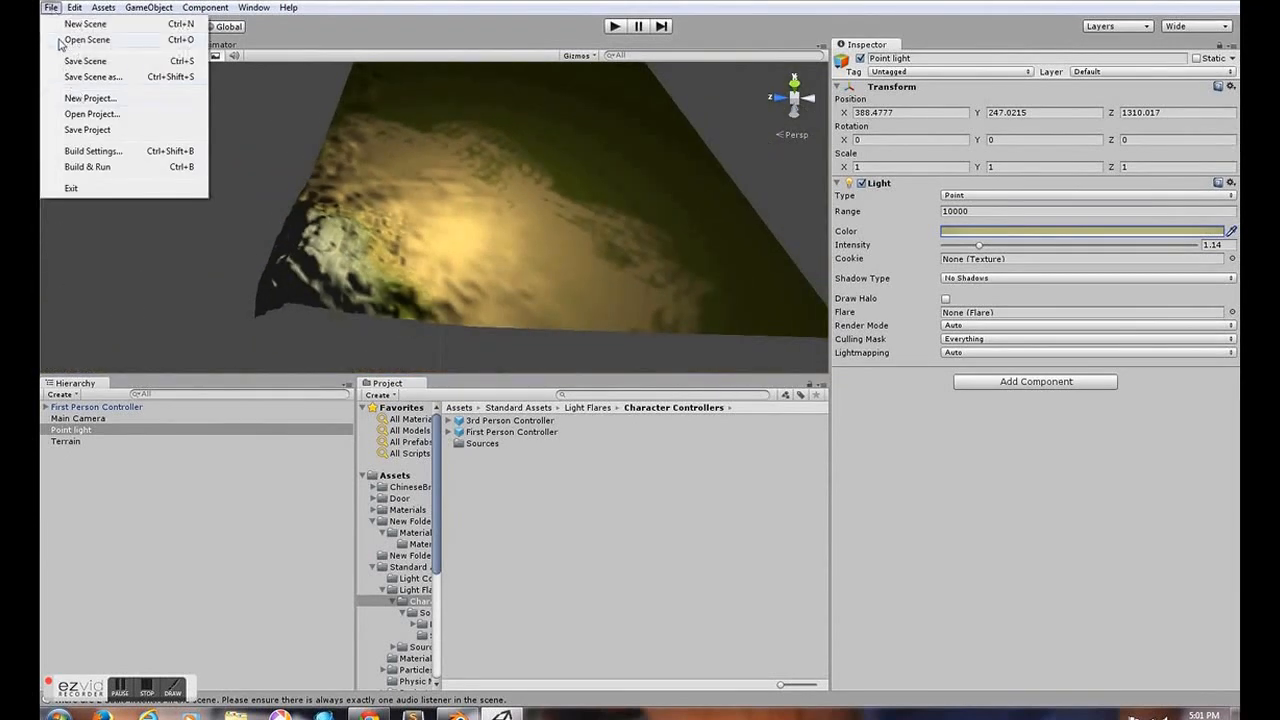
pyautogui.click(88, 114)
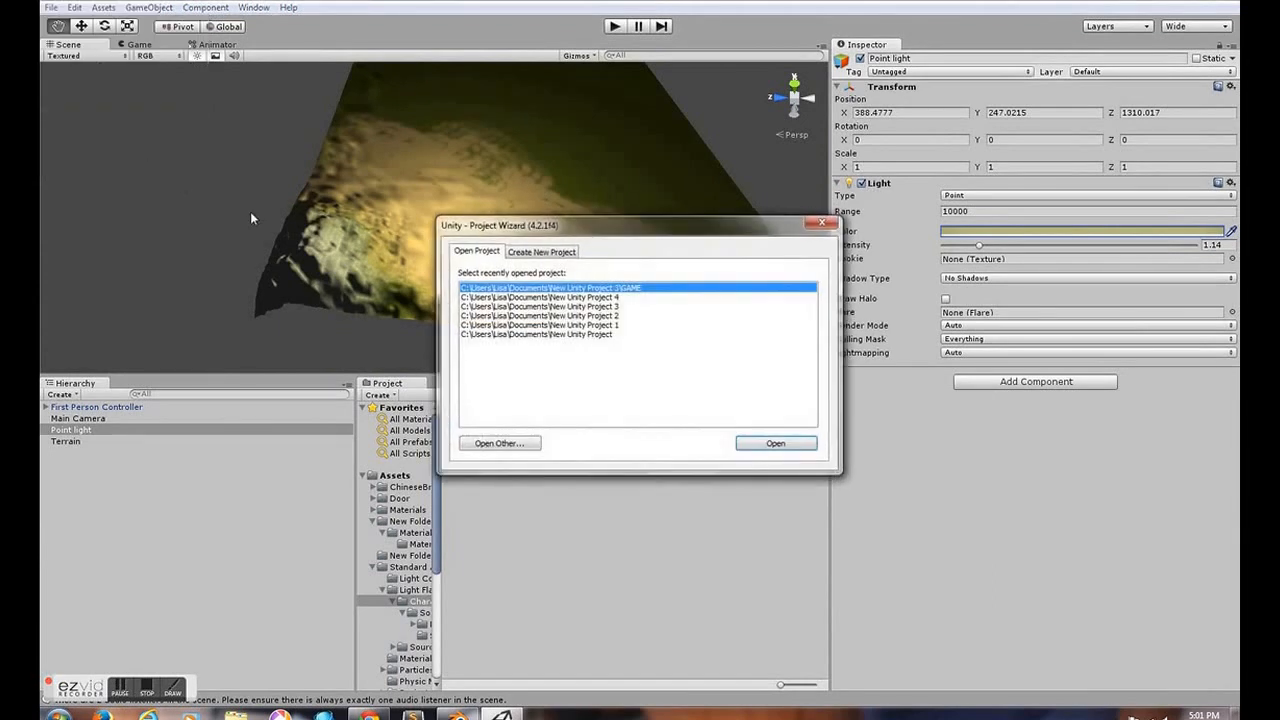
pyautogui.click(820, 224)
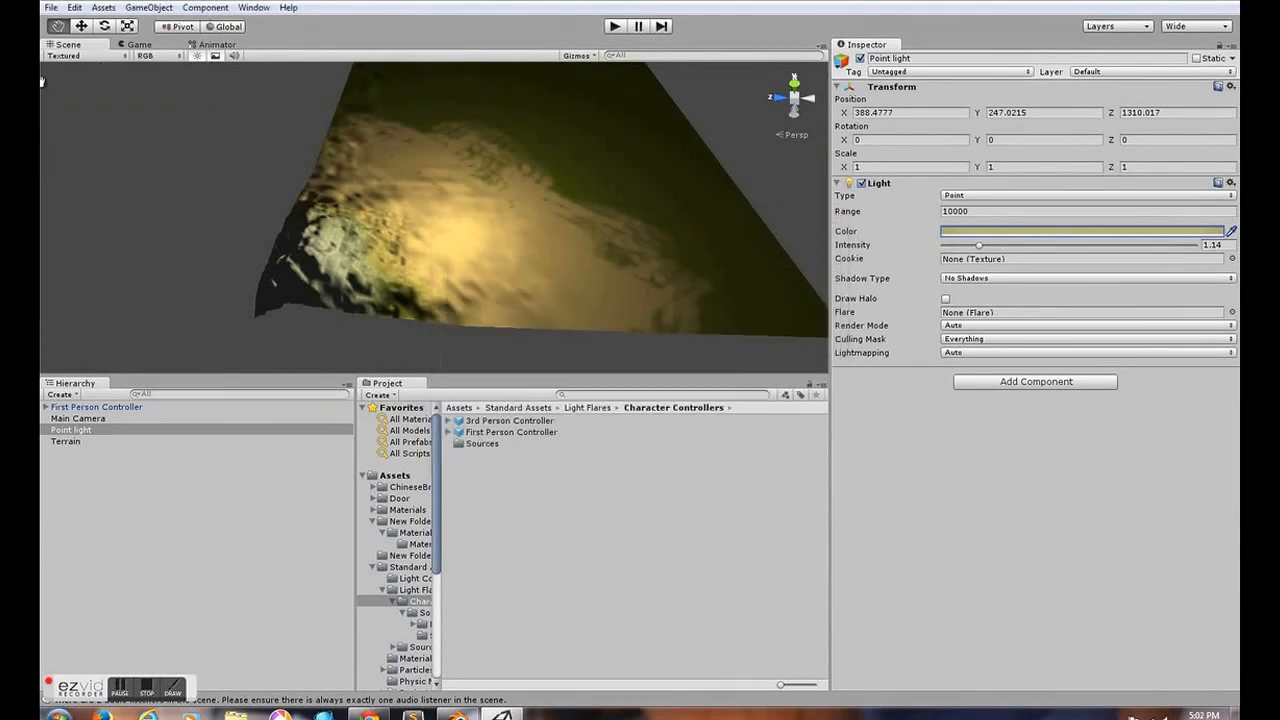
pyautogui.click(50, 7)
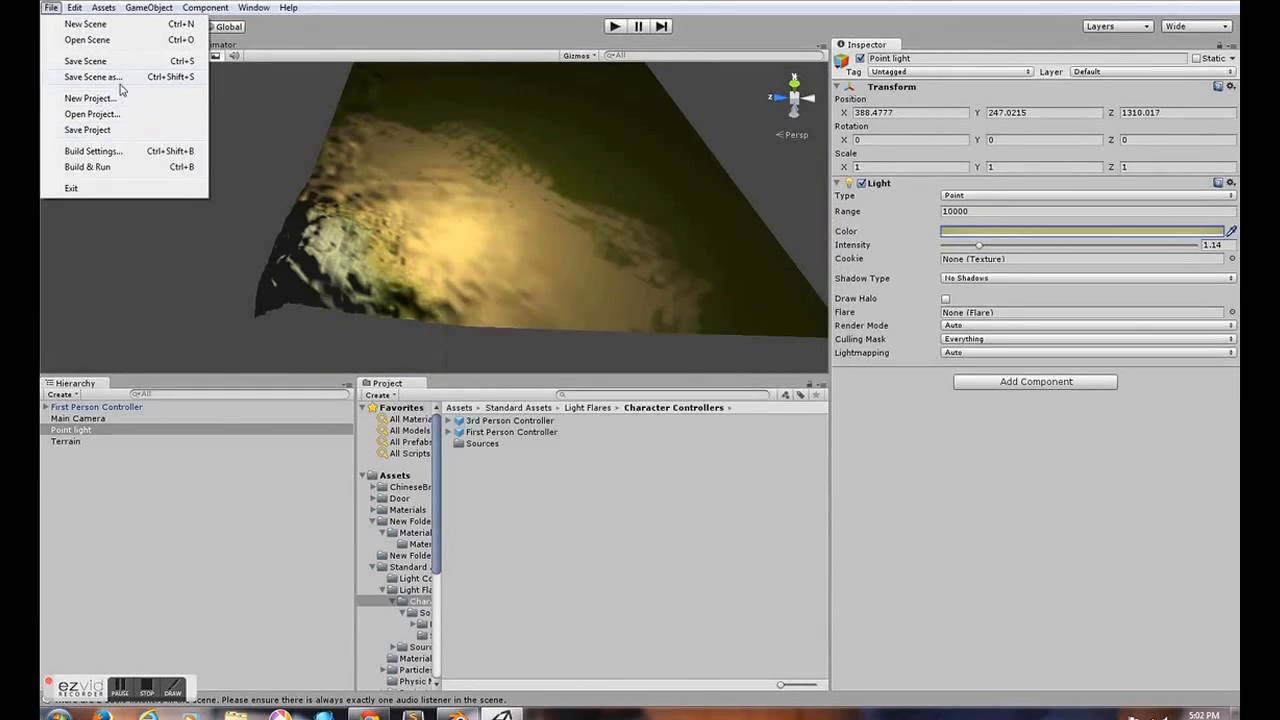
pyautogui.click(221, 292)
# Step: Play-test the scene to check the point light's color on the terrain, and stop the game
pyautogui.scroll(8, 265, 328)
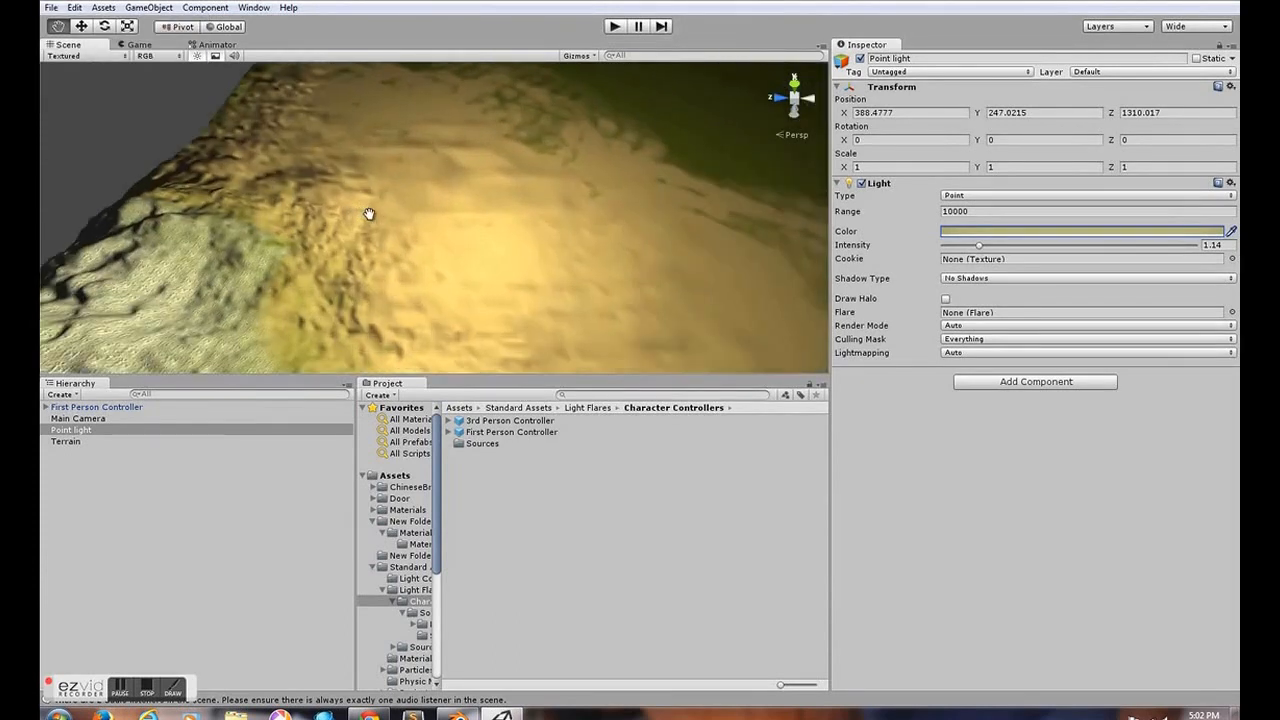
pyautogui.click(615, 26)
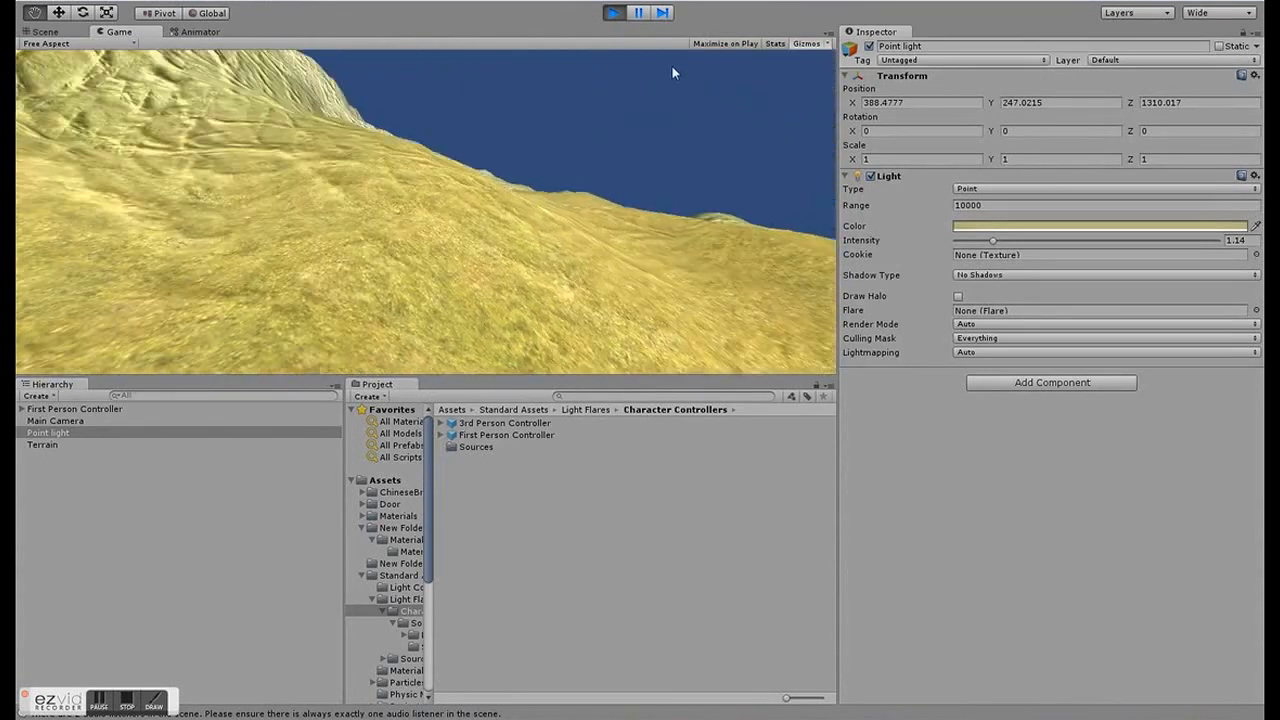
pyautogui.click(613, 13)
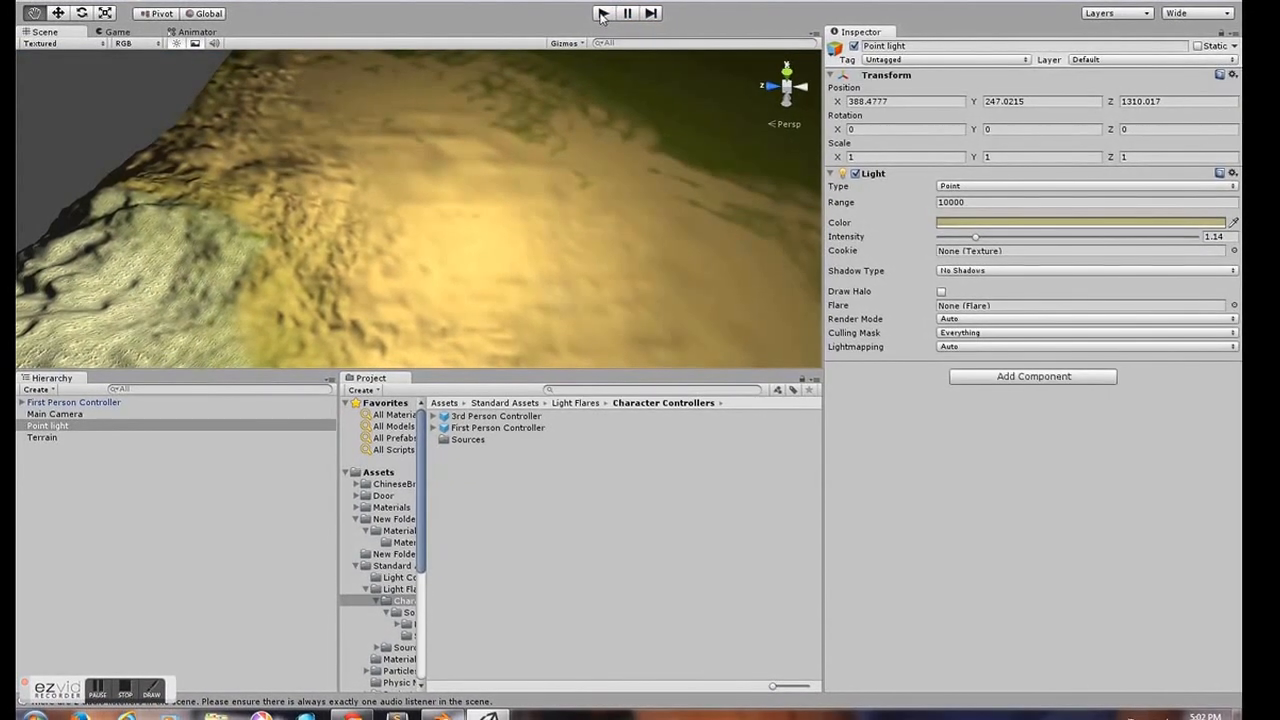
# Step: Open the scene's Render Settings and assign the Overcast1 Skybox as the skybox material
pyautogui.click(53, 3)
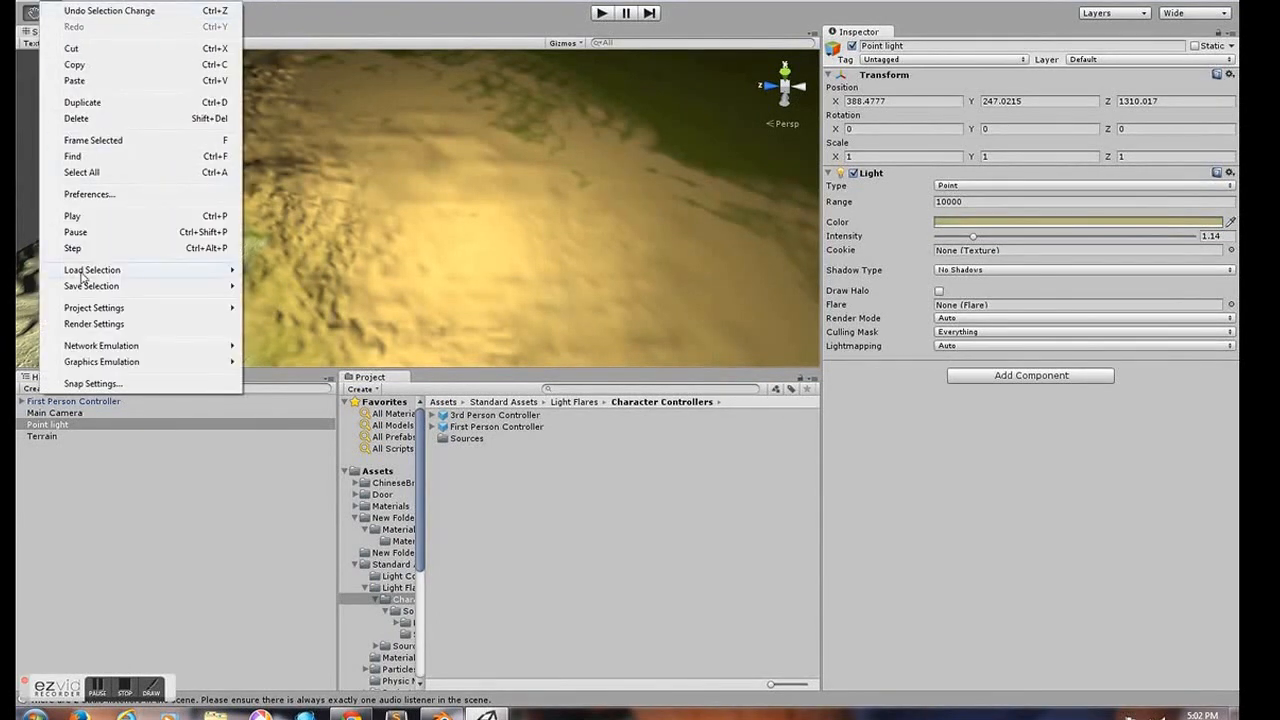
pyautogui.click(88, 324)
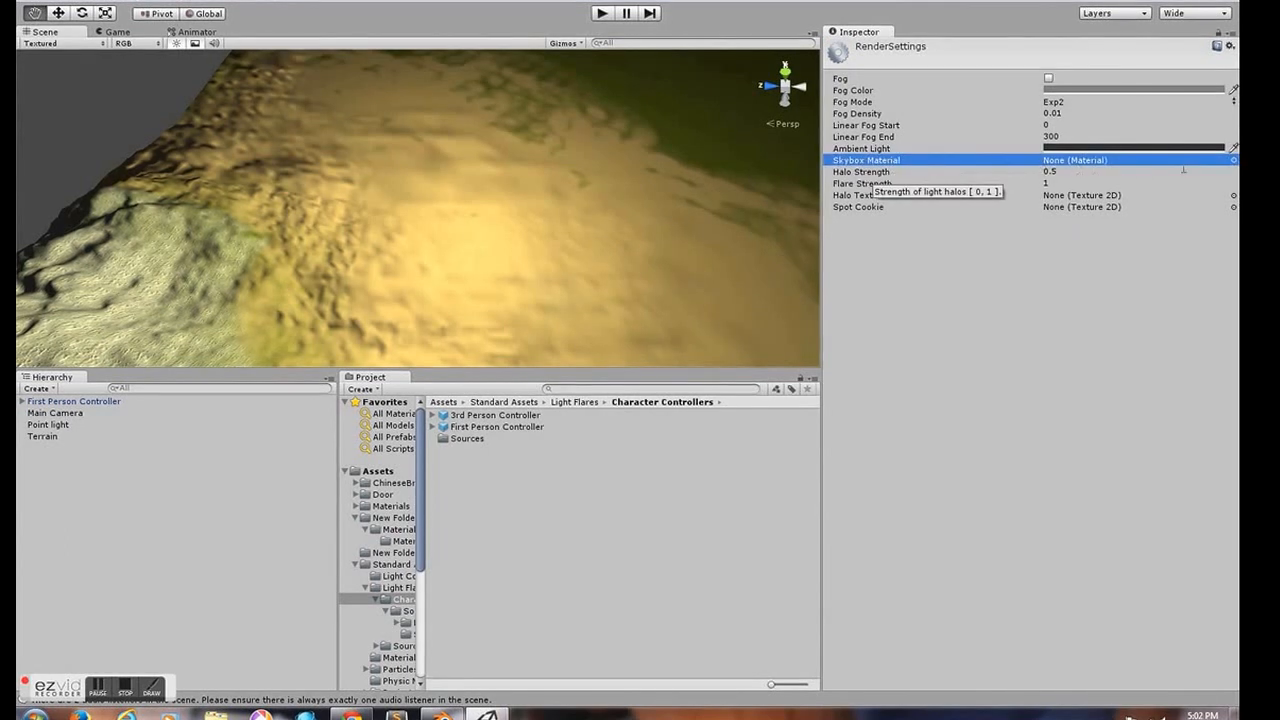
pyautogui.click(1237, 161)
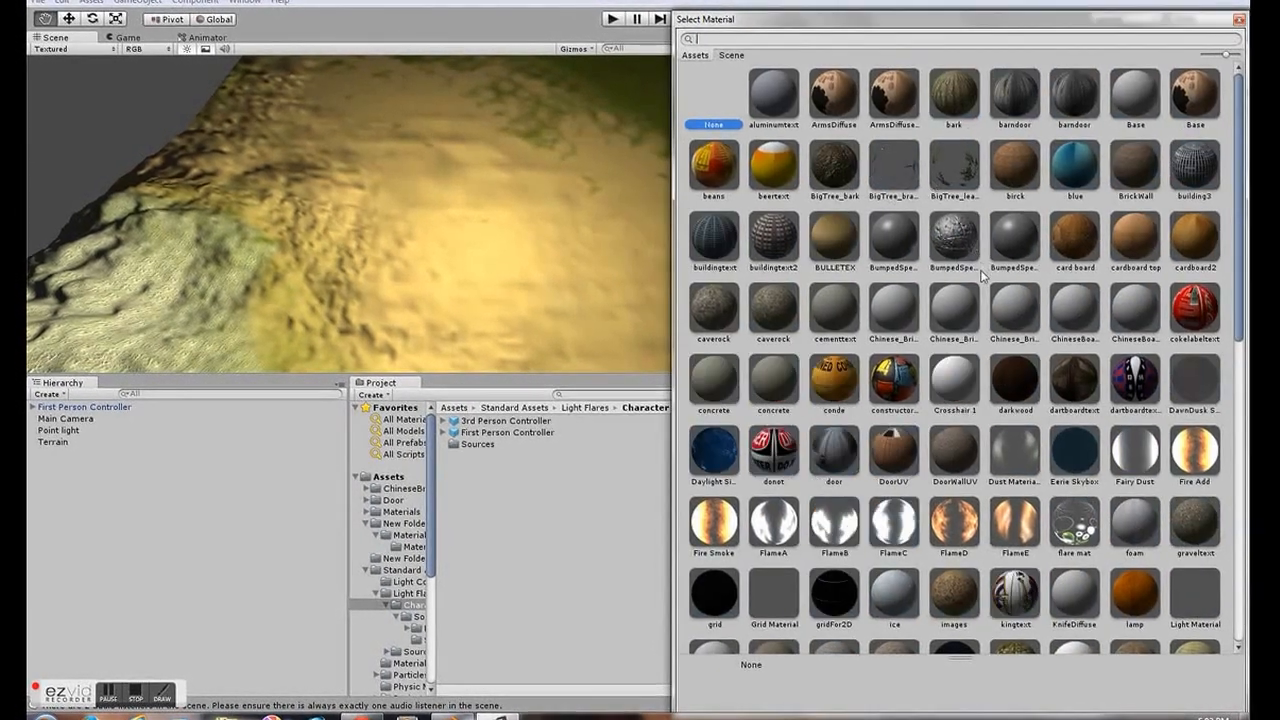
pyautogui.scroll(-3, 983, 273)
pyautogui.scroll(-5, 983, 275)
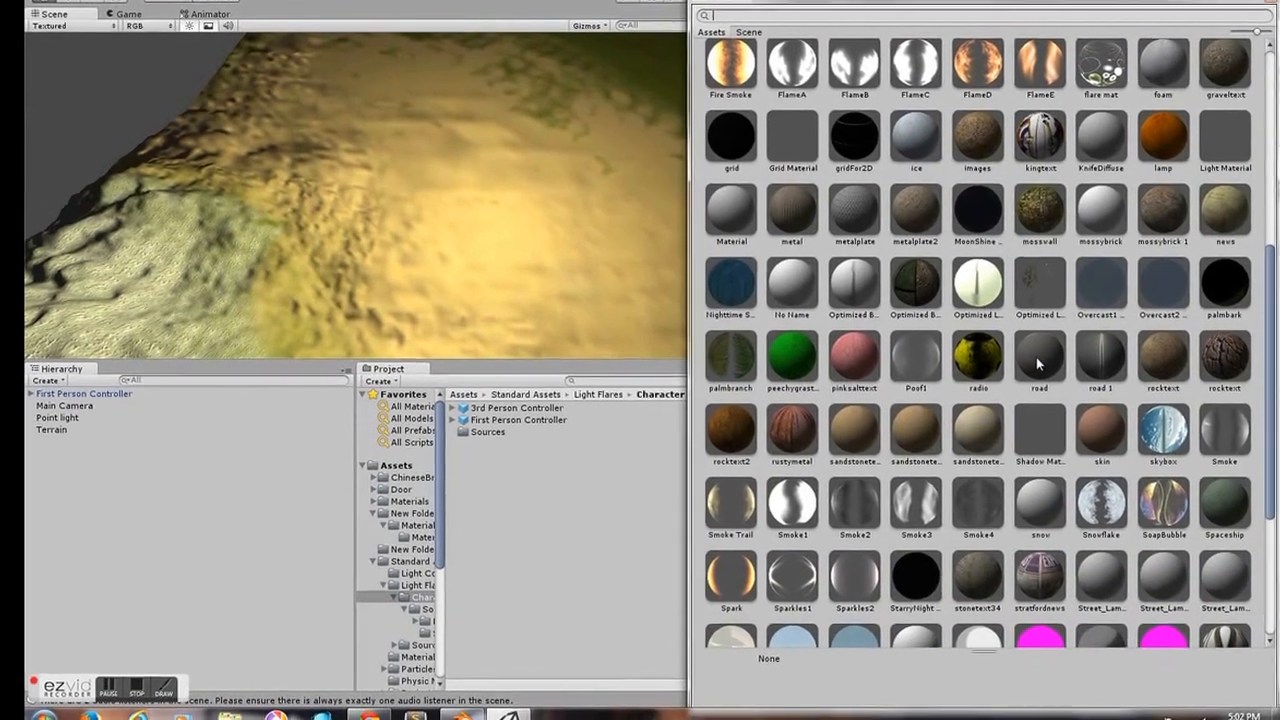
pyautogui.scroll(-1, 968, 365)
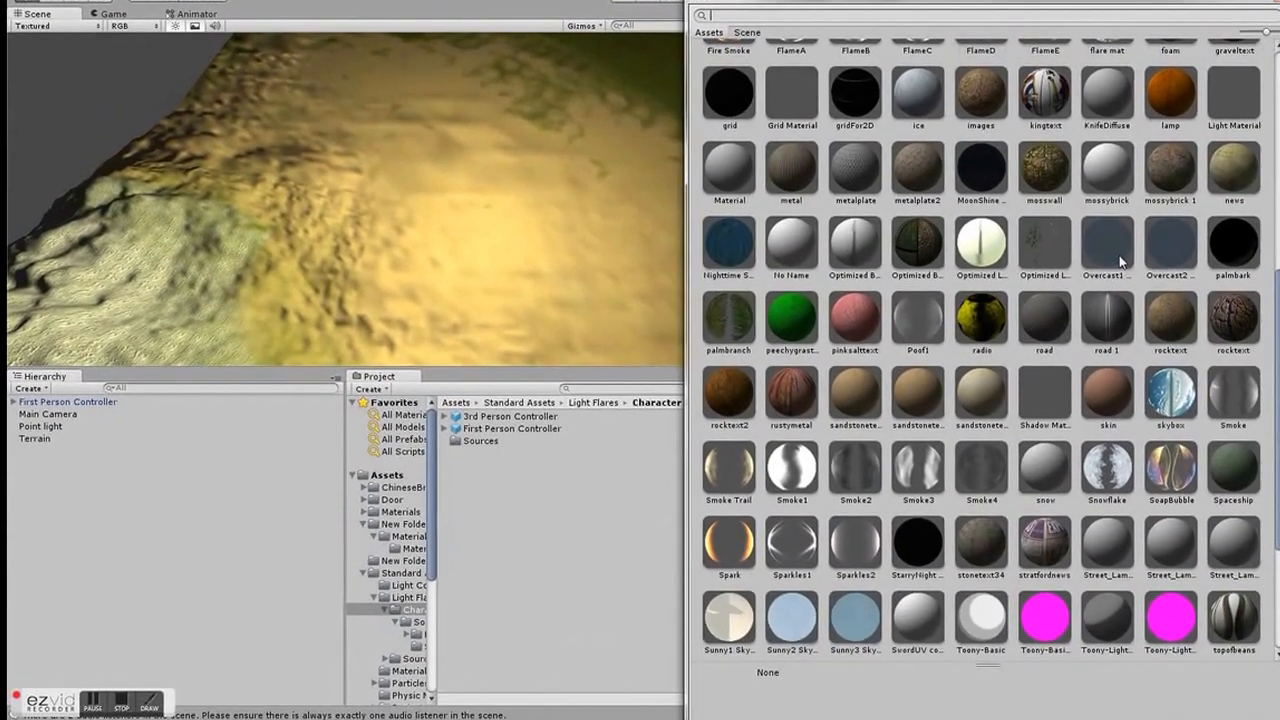
pyautogui.click(1110, 252)
pyautogui.click(496, 173)
pyautogui.moveTo(478, 150); pyautogui.dragTo(900, 30, button='right')
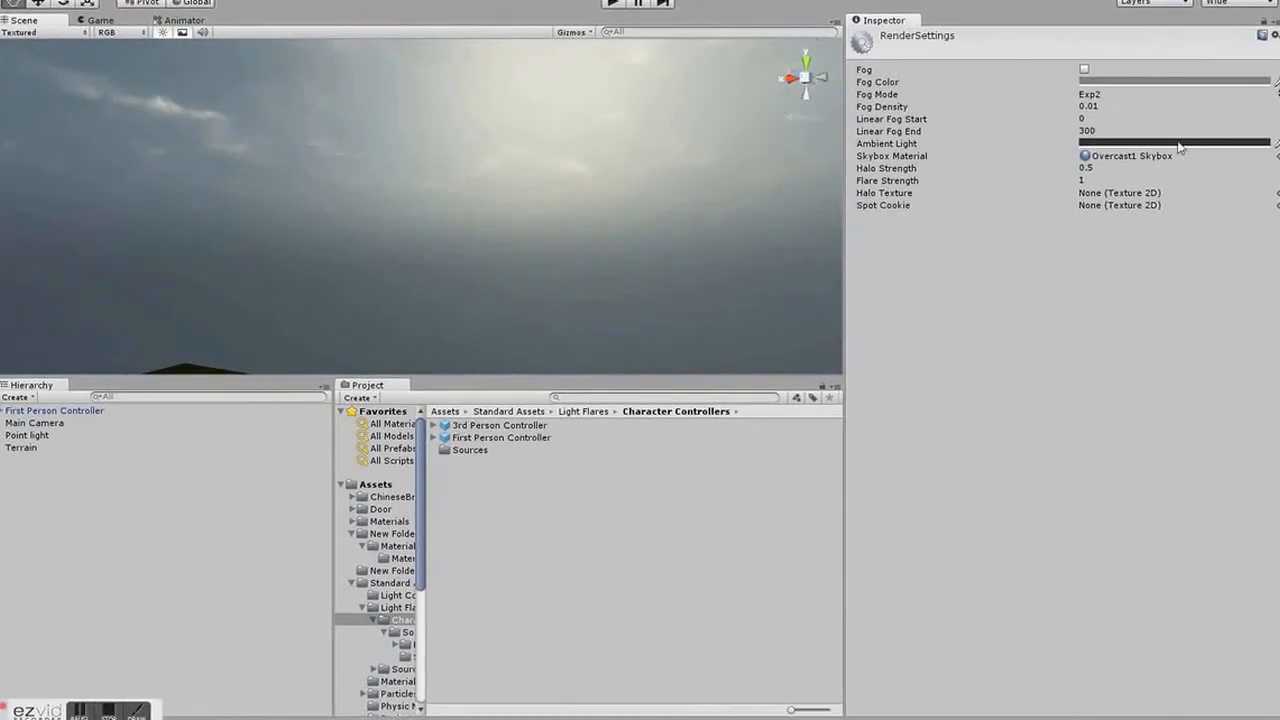
# Step: Search the materials for "du" and set the skybox material to DawnDusk Skybox
pyautogui.click(1276, 156)
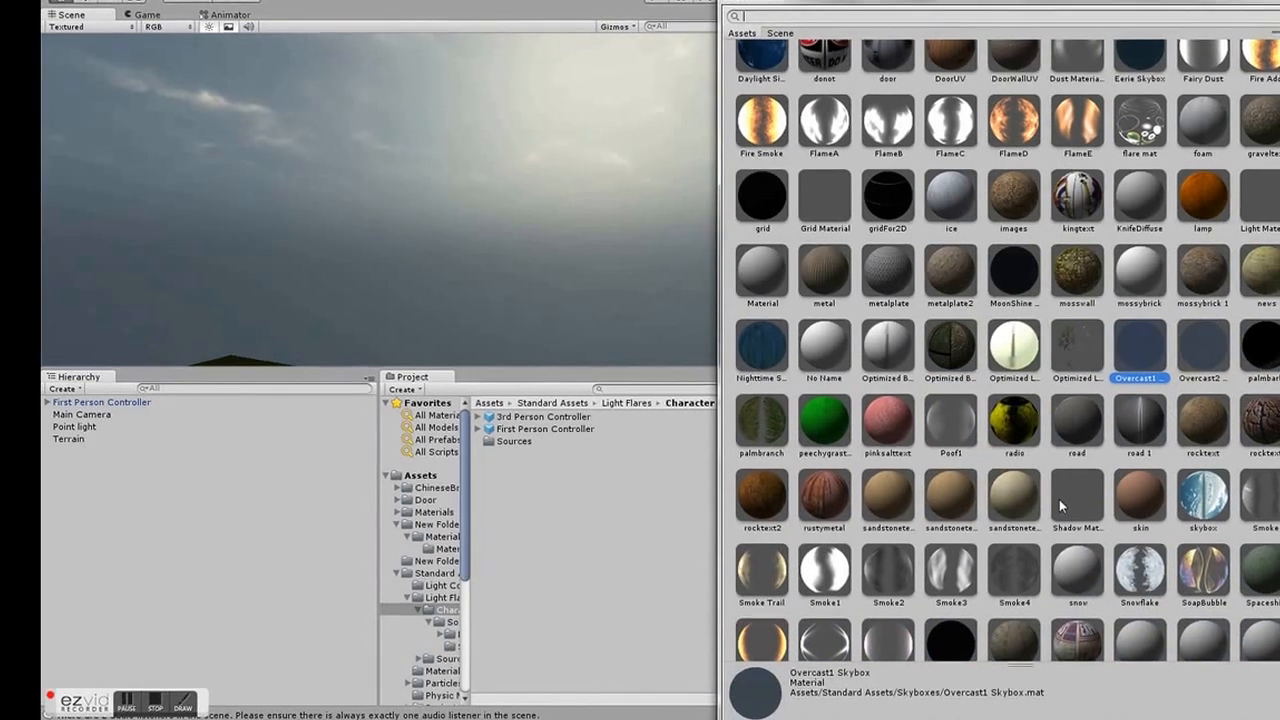
pyautogui.scroll(-3, 1103, 348)
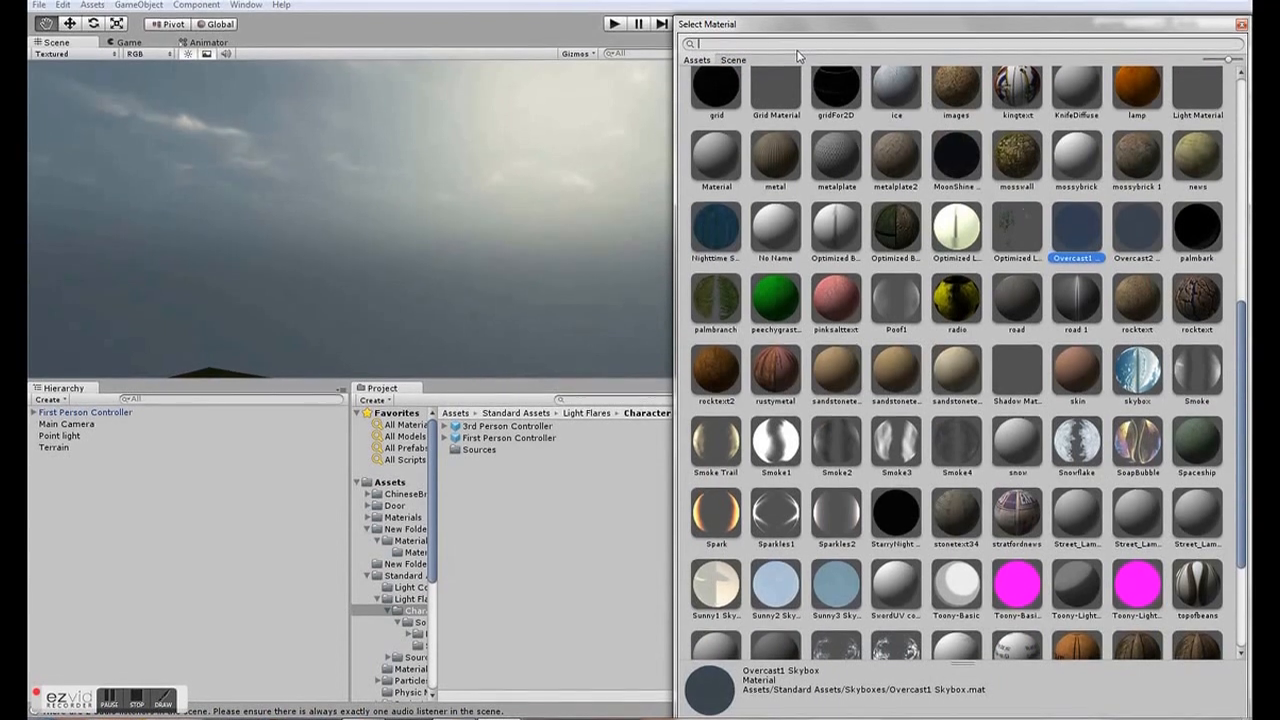
pyautogui.write('du')
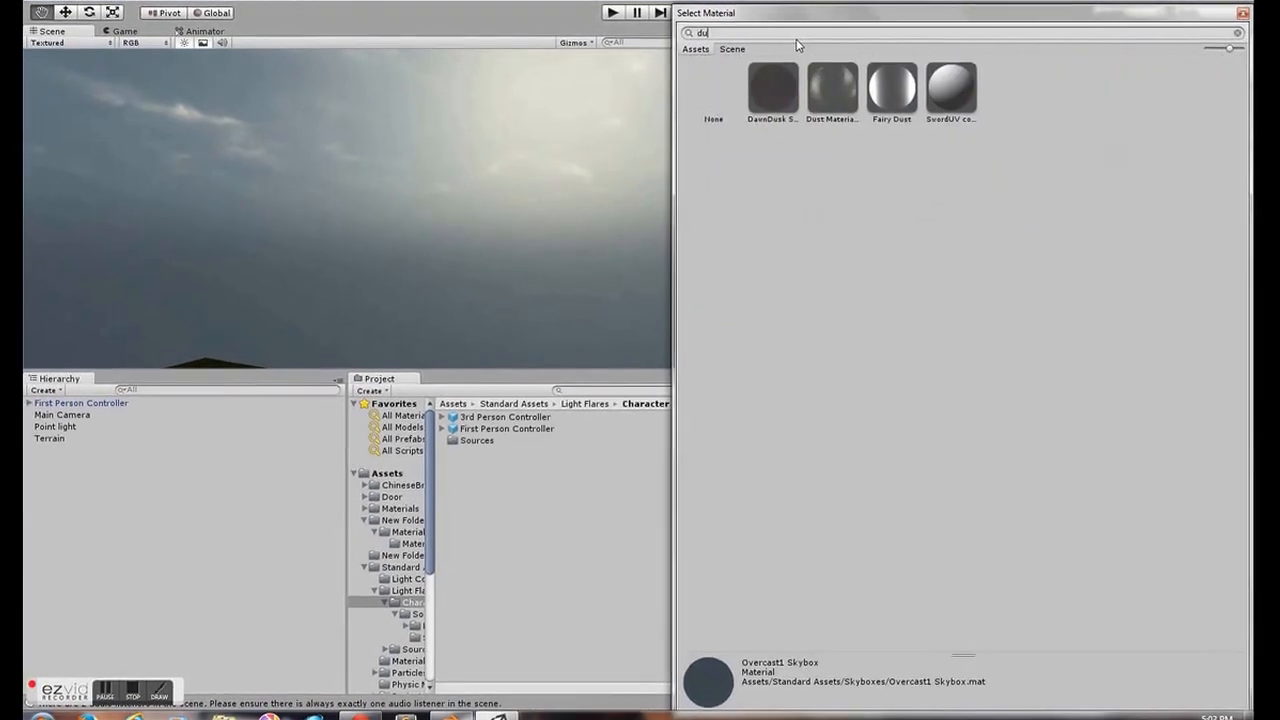
pyautogui.click(783, 112)
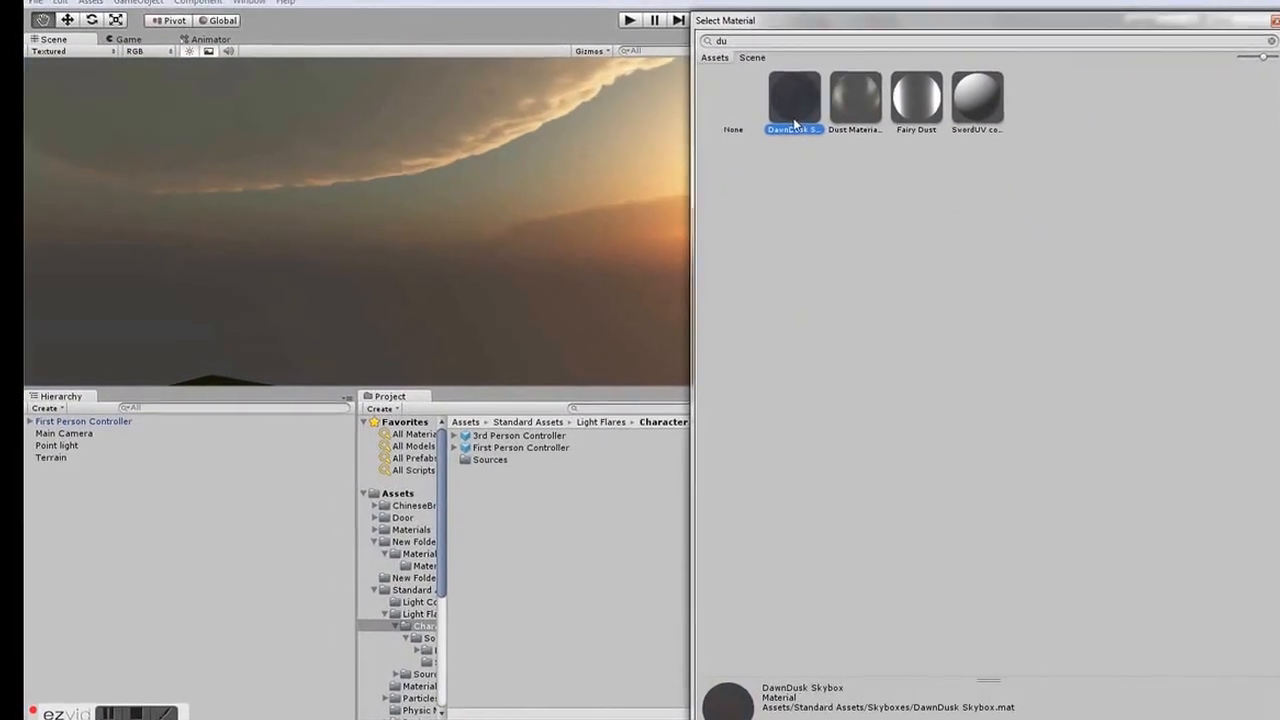
pyautogui.doubleClick(783, 112)
# Step: Play-test the scene by walking over the terrain to examine the dusk sky, and stop the game
pyautogui.click(617, 17)
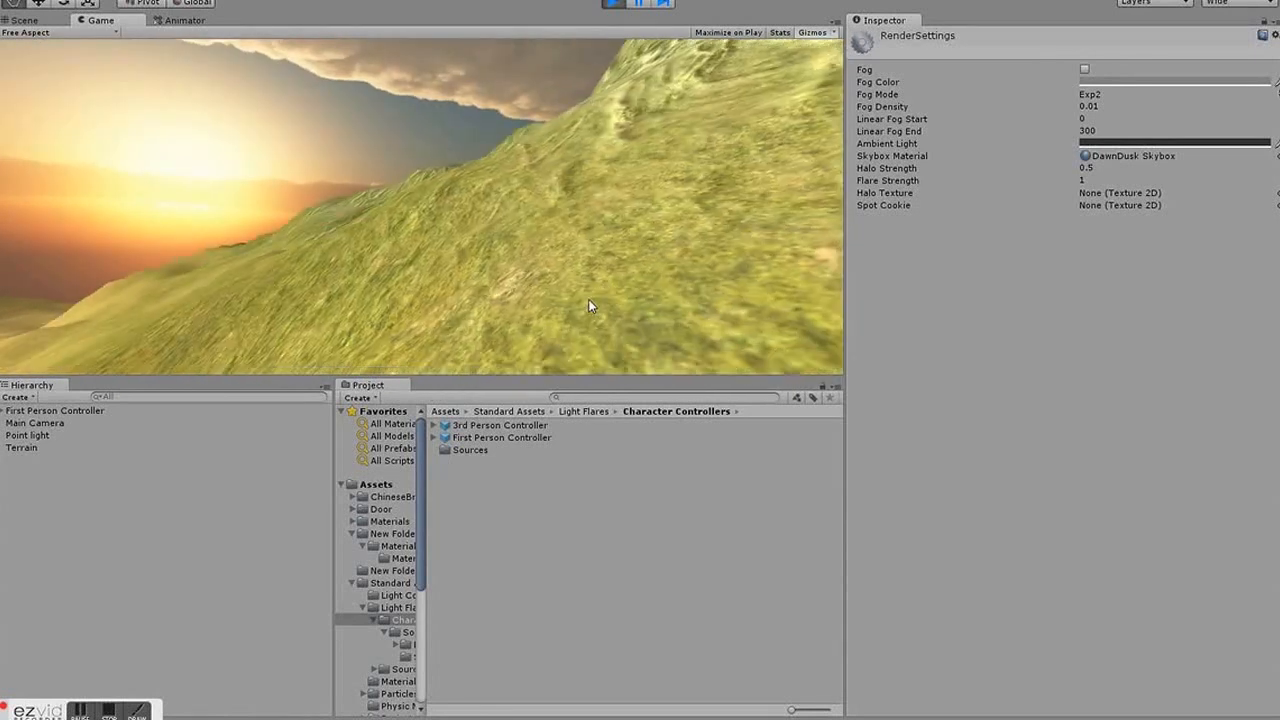
pyautogui.press('w')
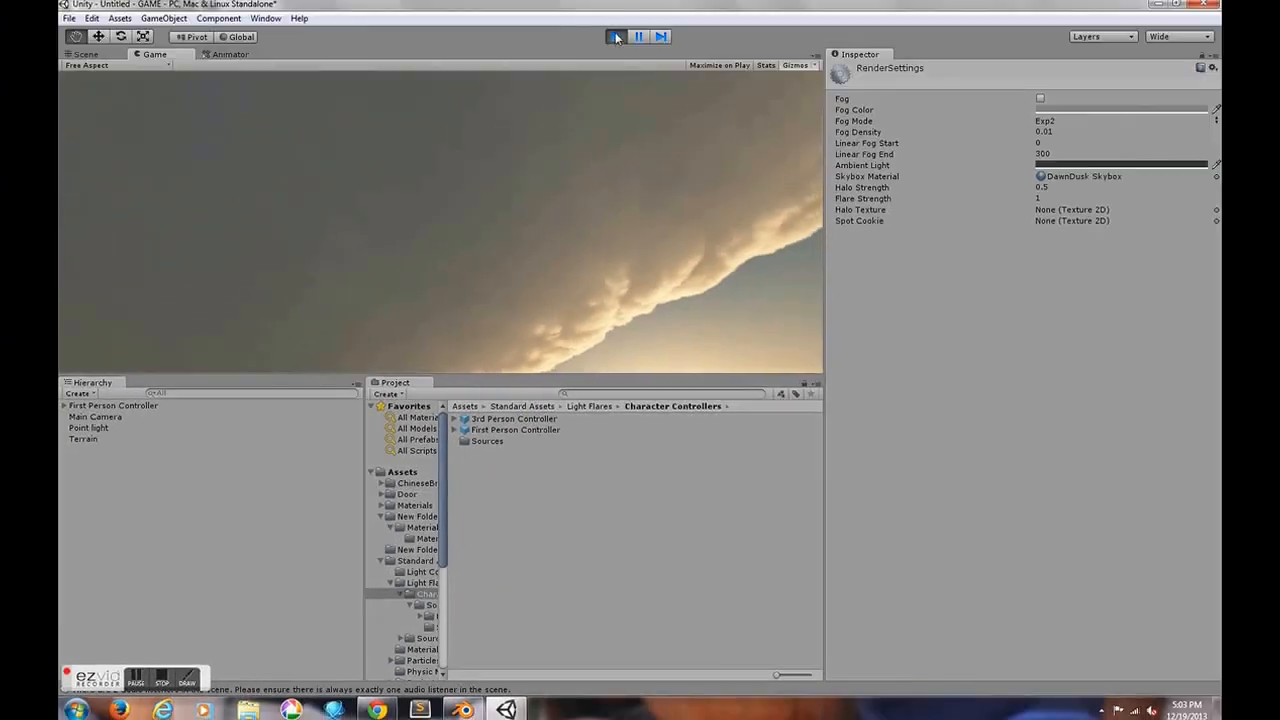
pyautogui.click(612, 40)
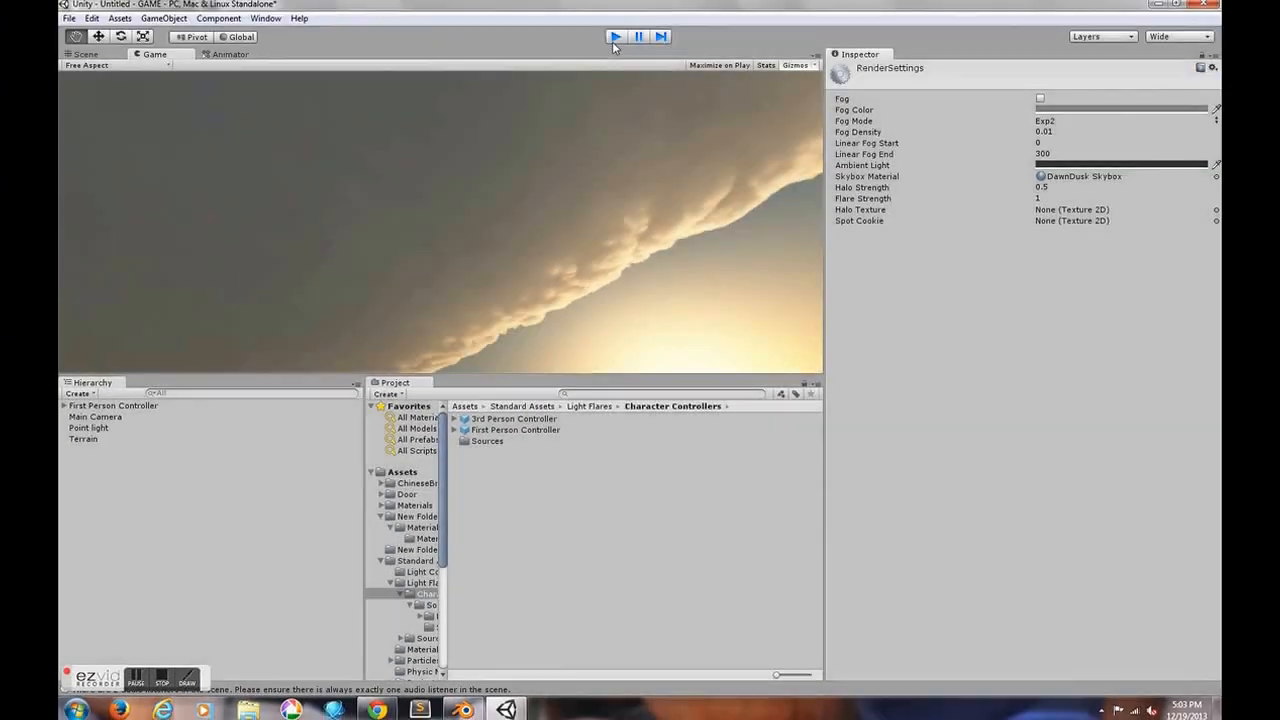
pyautogui.moveTo(450, 225); pyautogui.dragTo(420, 280, button='right')
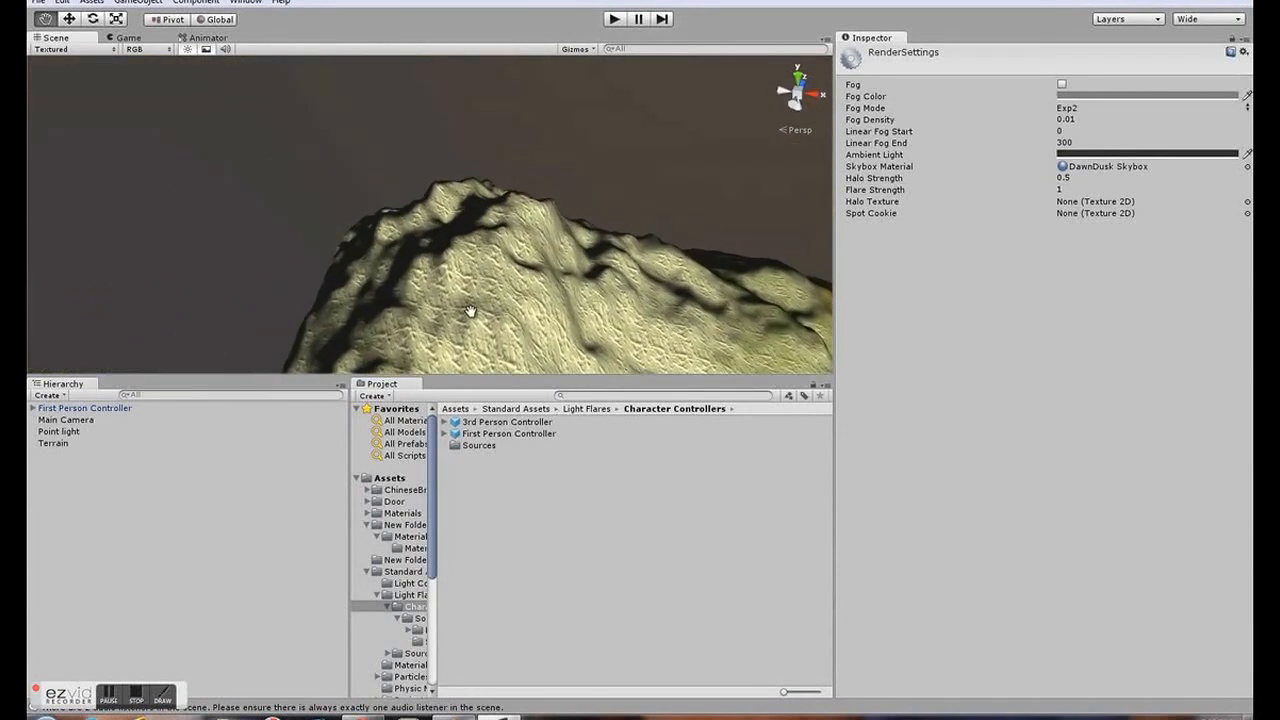